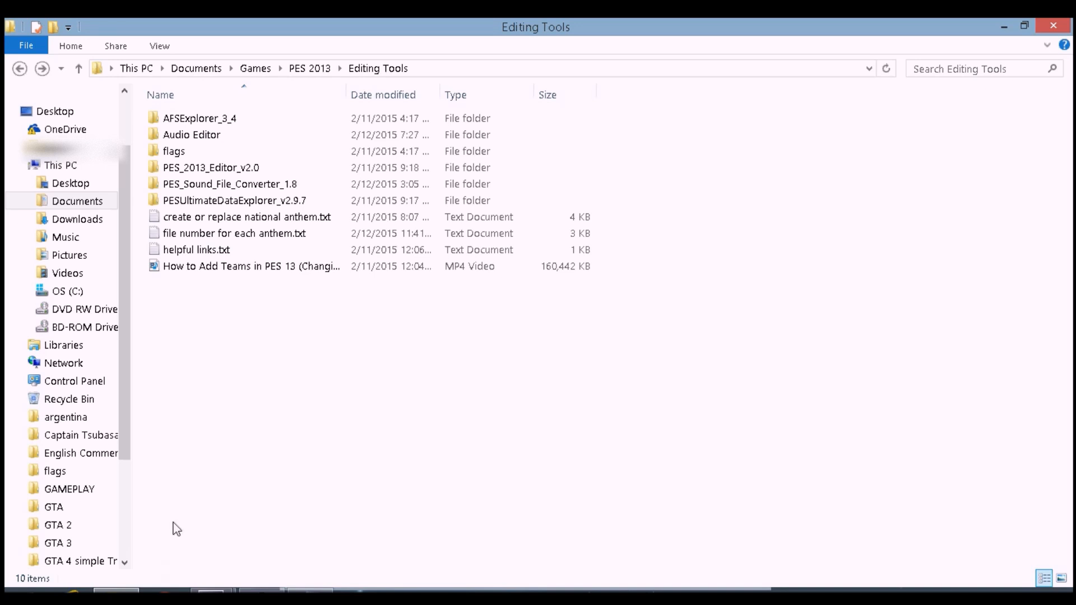
Launch WordPad through the Start menu search
{"action": "left_click", "coordinate": [17, 591]}
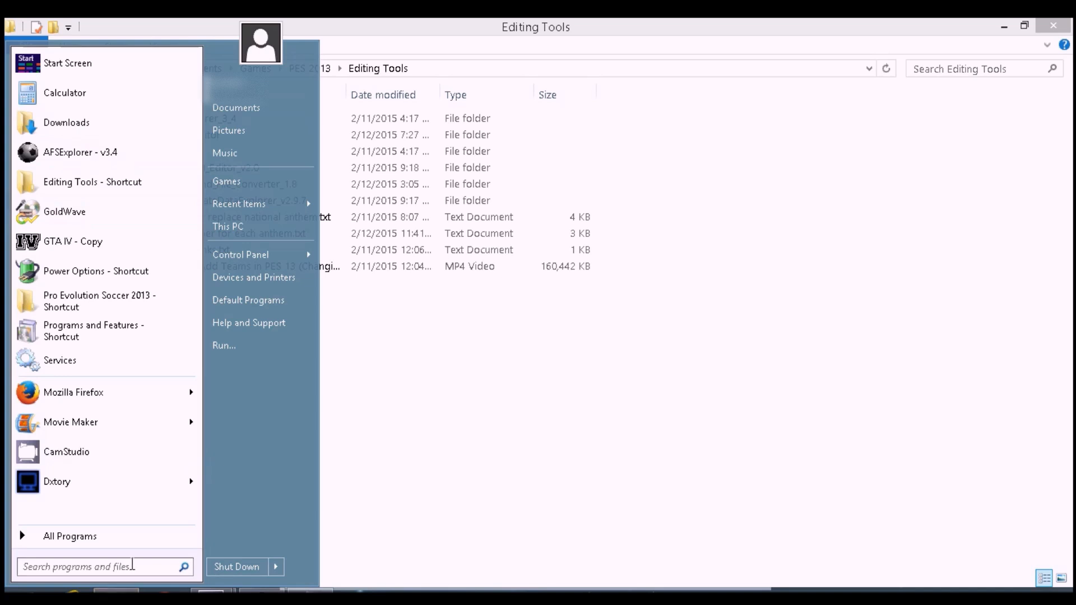
{"action": "type", "text": "wordpad"}
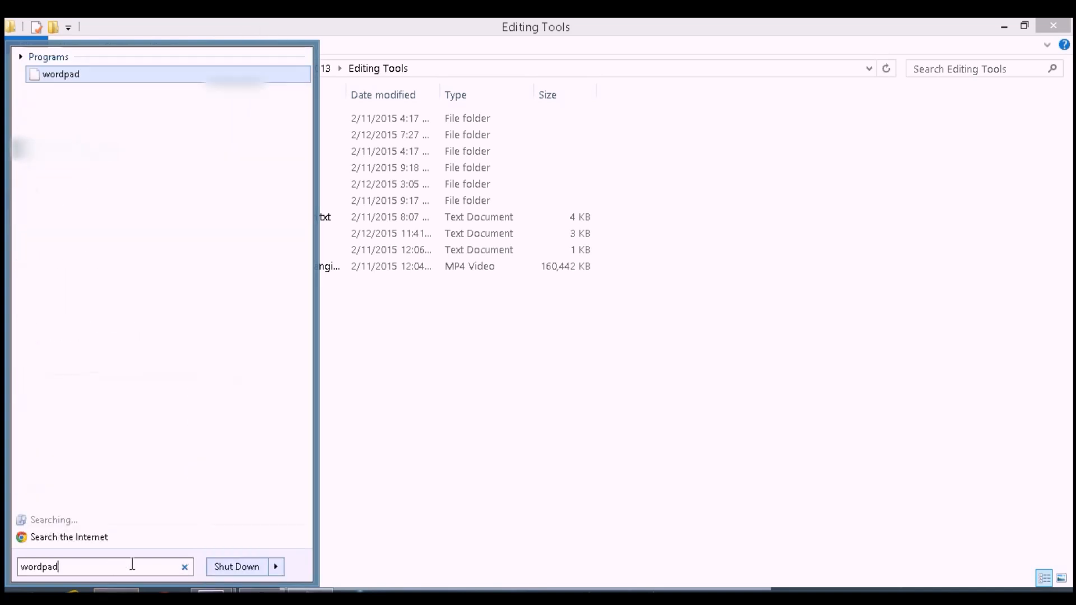
{"action": "key", "text": "Return"}
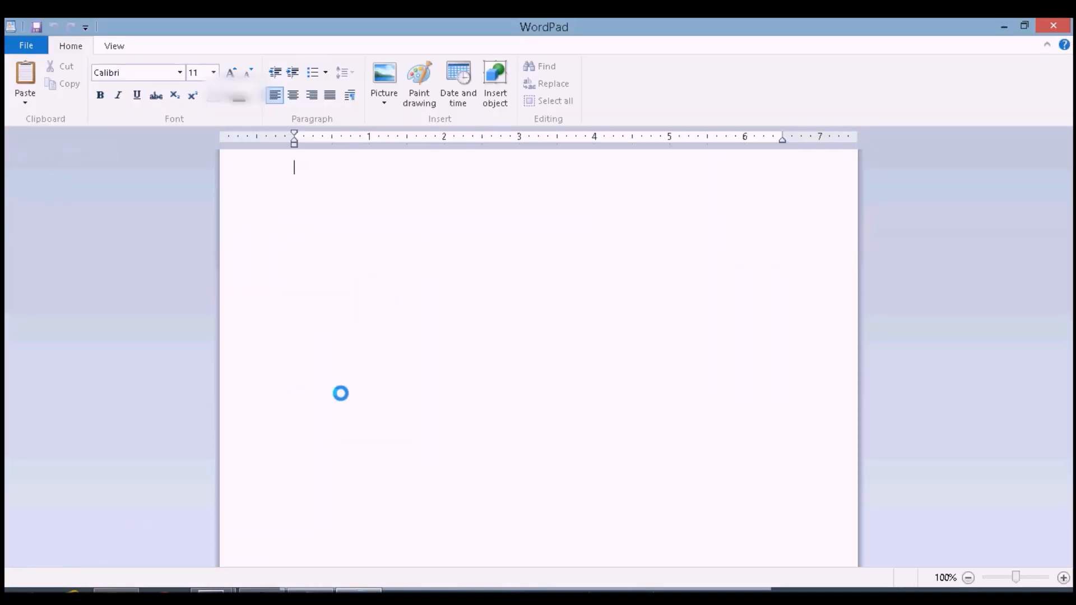
Write the first instruction line '1) get your anthem ready'
{"action": "type", "text": "1)"}
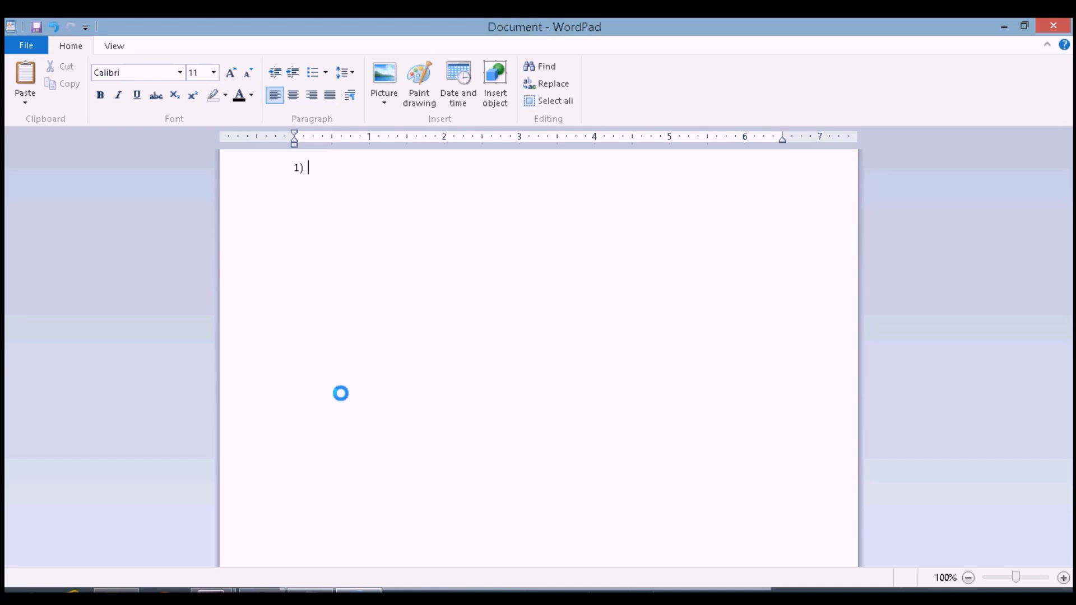
{"action": "type", "text": " get your an"}
{"action": "type", "text": "them red"}
{"action": "type", "text": "ay"}
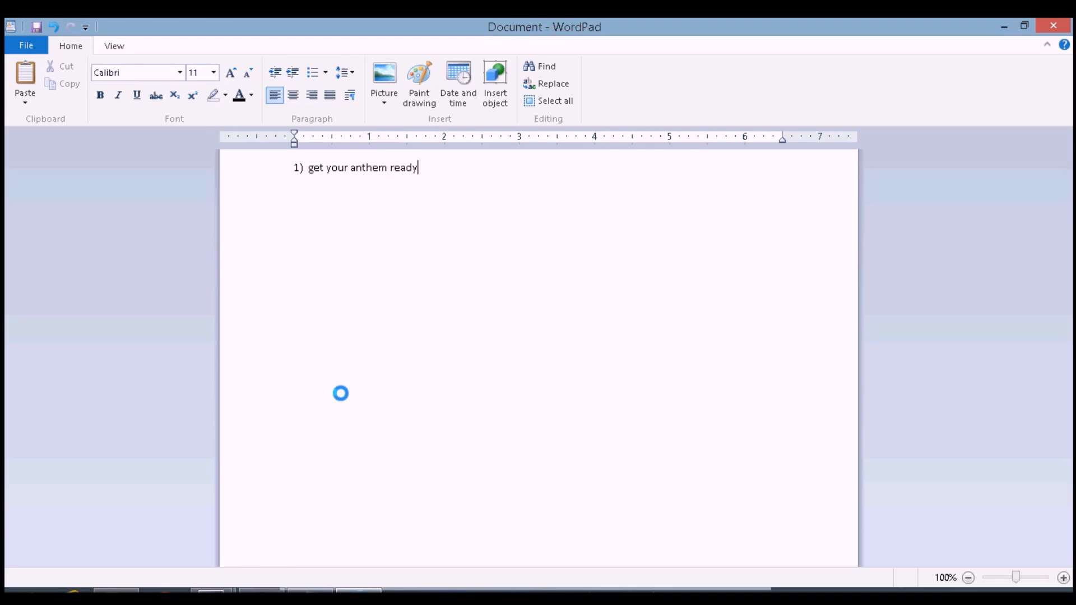
Add a second line '2) decide on team to replace'
{"action": "key", "text": "Return"}
{"action": "type", "text": "2)"}
{"action": "type", "text": "decide on team to rep"}
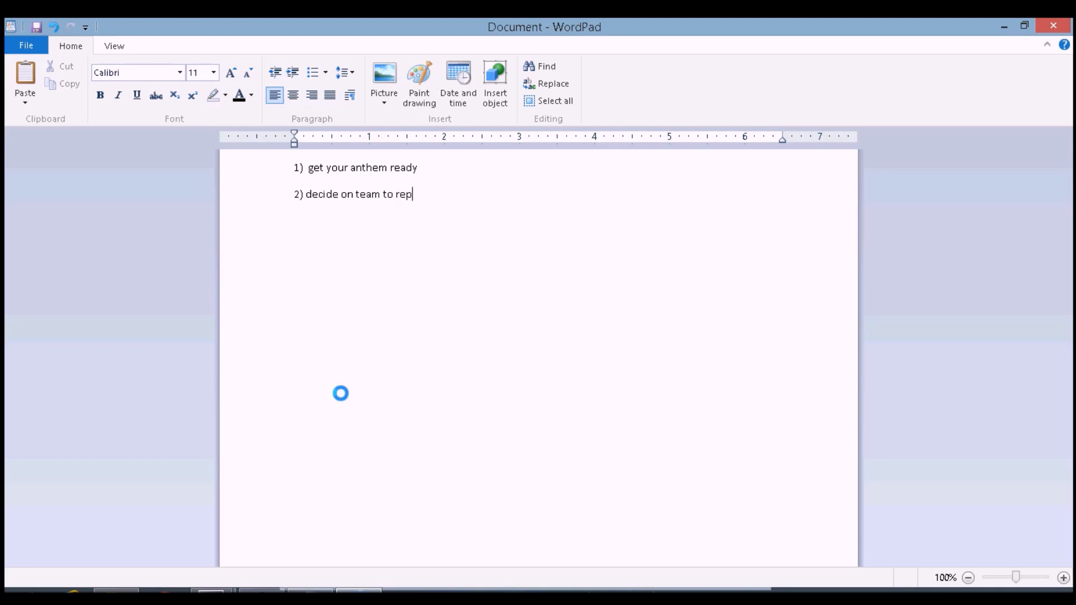
{"action": "type", "text": "lace"}
Add a third line '3) record the duration of the anthem to replace' and start a new line
{"action": "key", "text": "Return"}
{"action": "key", "text": "Return"}
{"action": "key", "text": "BackSpace"}
{"action": "type", "text": "3)"}
{"action": "left_click", "coordinate": [469, 193]}
{"action": "type", "text": "record the duration of the anthem to replace"}
{"action": "key", "text": "Return"}
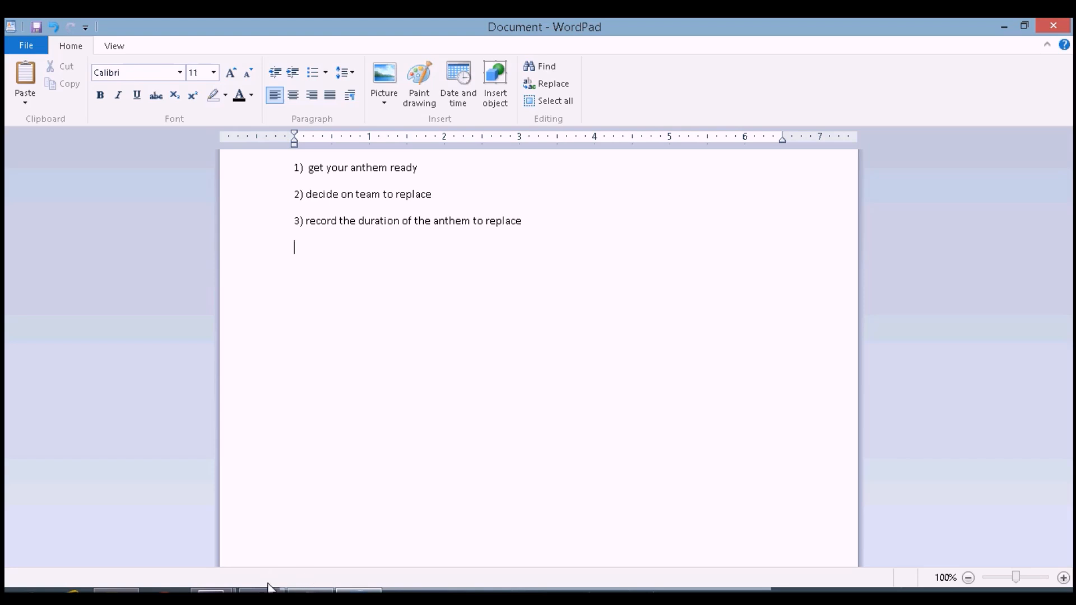
{"action": "mouse_move", "coordinate": [268, 588]}
{"action": "mouse_move", "coordinate": [310, 592]}
{"action": "left_click", "coordinate": [23, 590]}
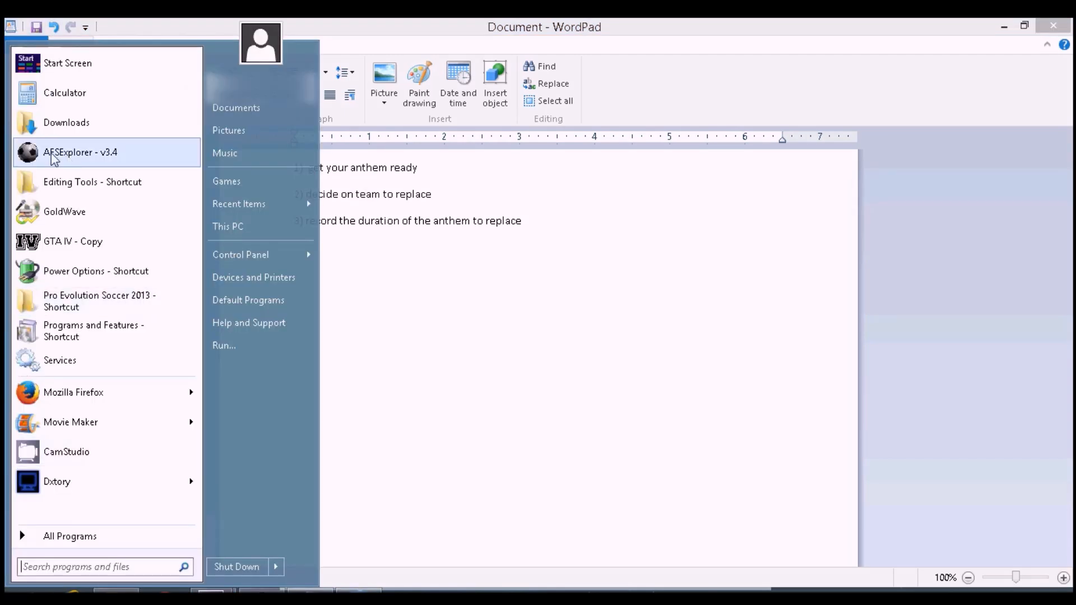
{"action": "left_click", "coordinate": [93, 162]}
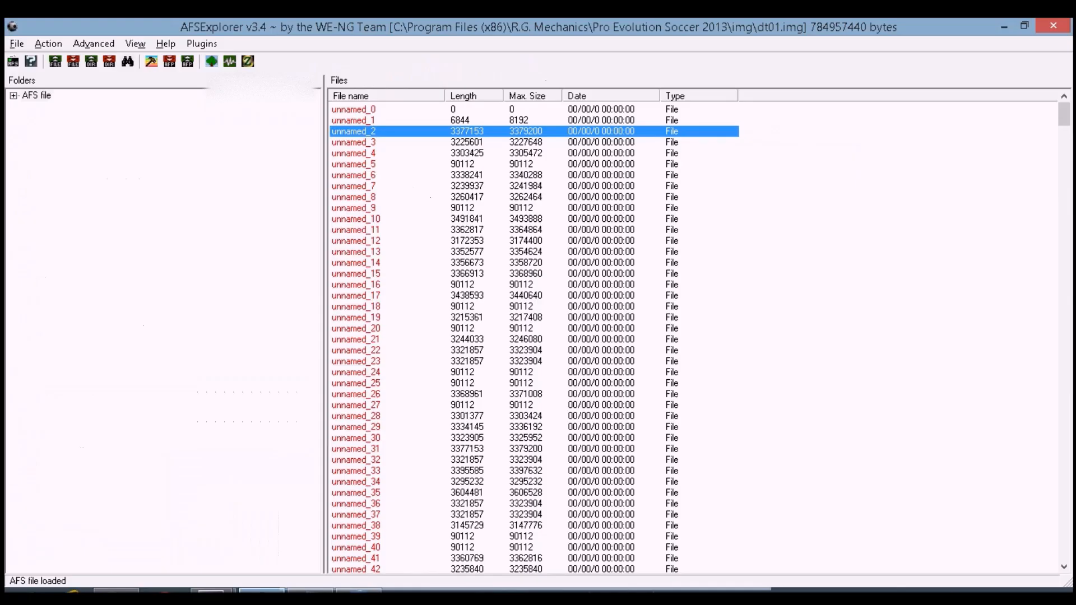
{"action": "left_click", "coordinate": [1062, 27]}
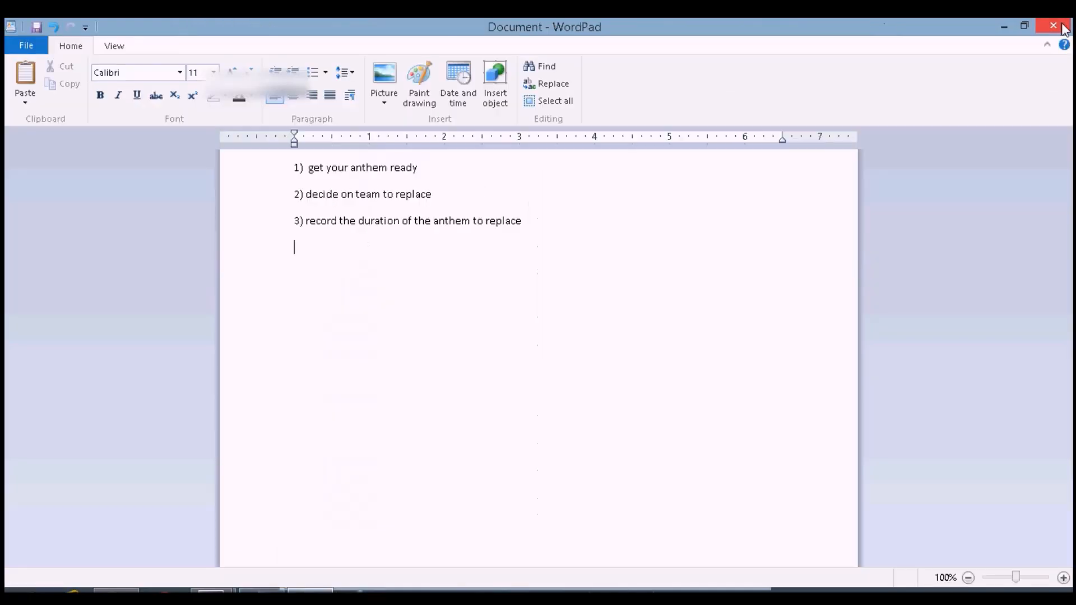
Launch AFSExplorer, open its file-open dialog and show All files (*.*)
{"action": "left_click", "coordinate": [22, 591]}
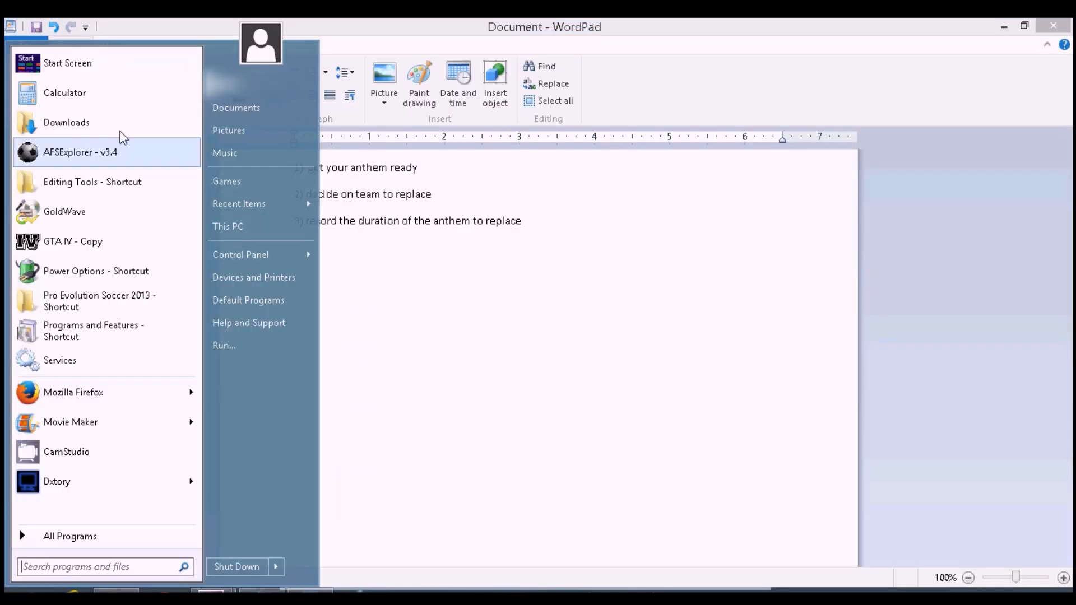
{"action": "left_click", "coordinate": [89, 126]}
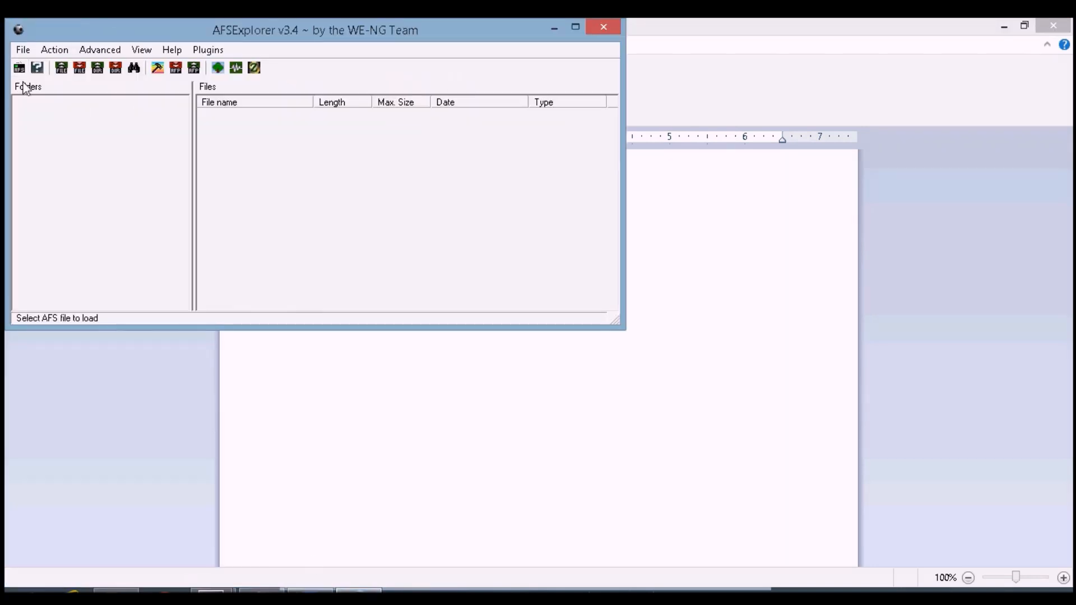
{"action": "left_click", "coordinate": [23, 50]}
{"action": "left_click", "coordinate": [62, 67]}
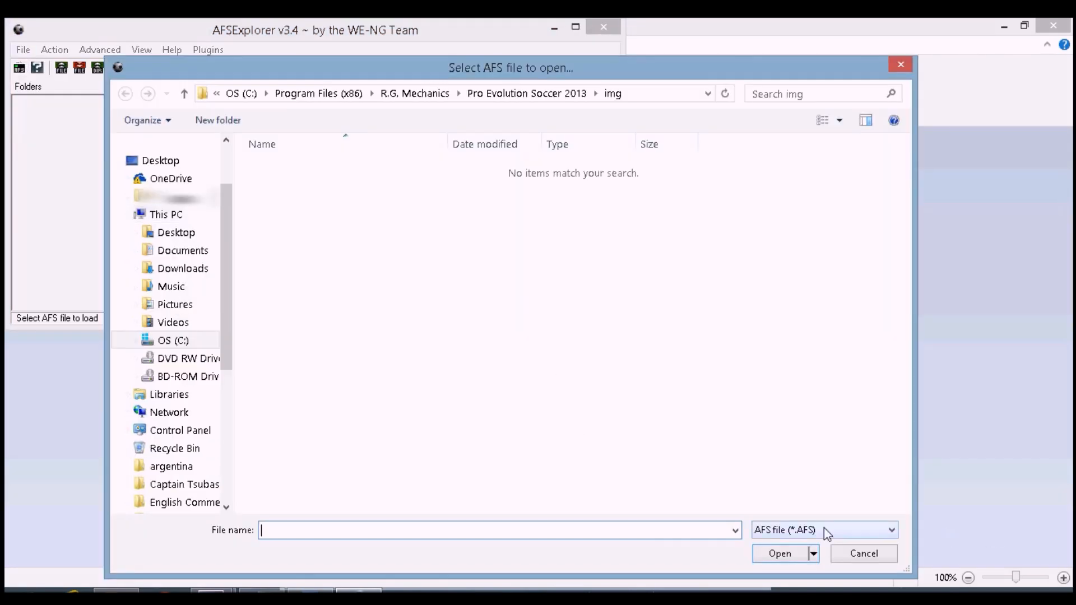
{"action": "left_click", "coordinate": [795, 532]}
{"action": "left_click", "coordinate": [791, 558]}
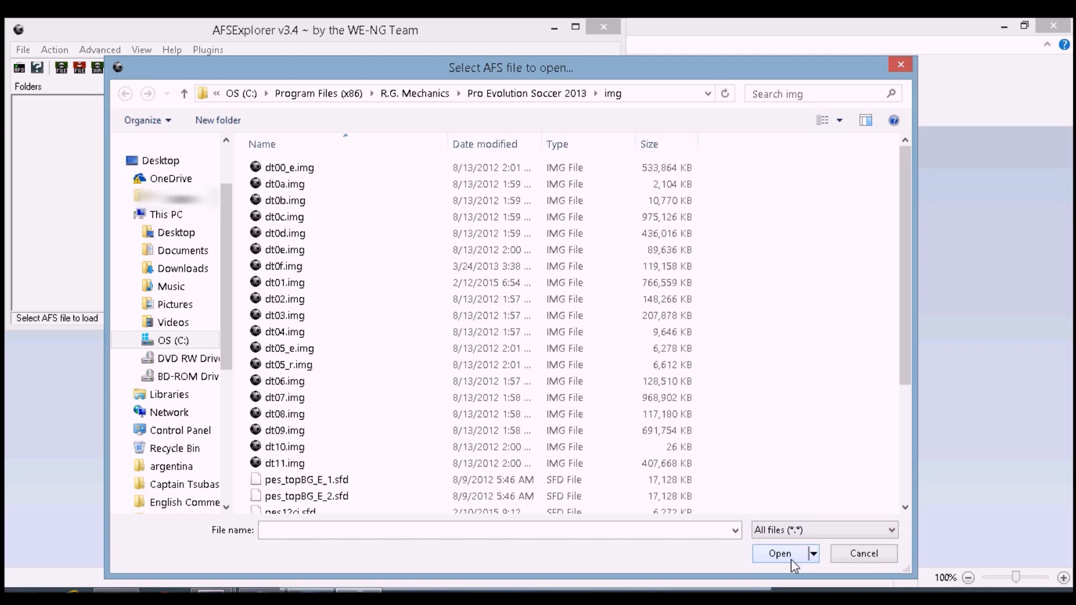
Browse to the C:\Program Files (x86)\R.G. Mechanics\Pro Evolution Soccer 2013\img folder in the dialog
{"action": "left_click", "coordinate": [181, 343]}
{"action": "double_click", "coordinate": [325, 350]}
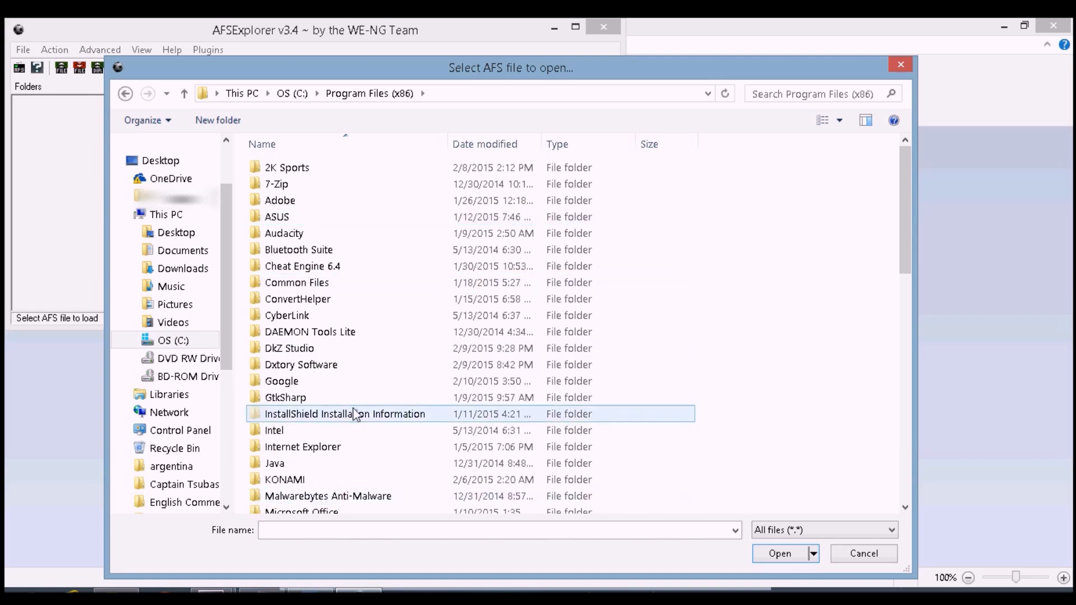
{"action": "left_click", "coordinate": [283, 480]}
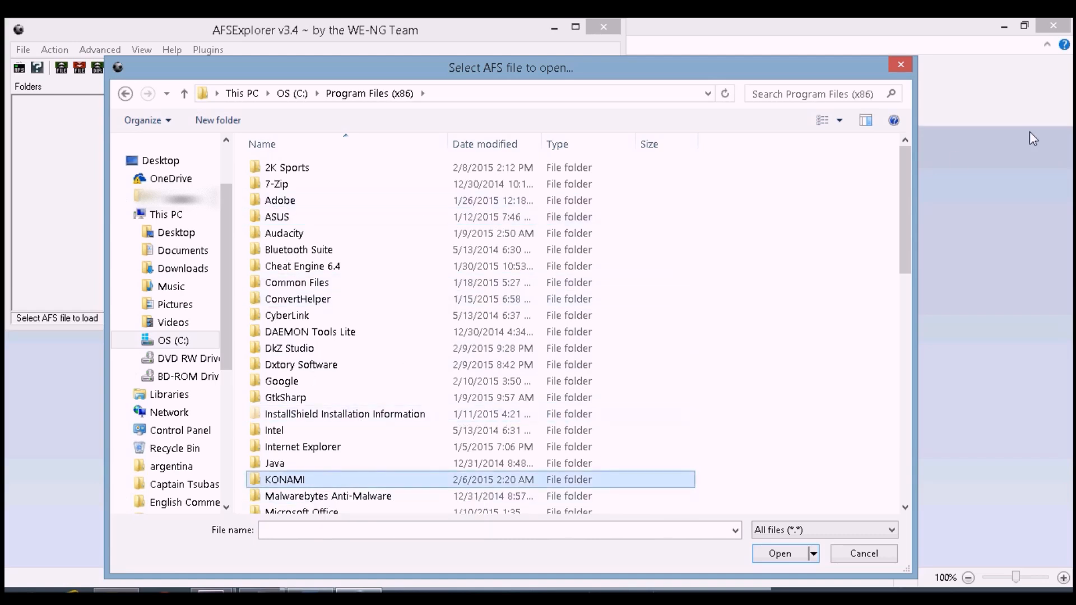
{"action": "left_click_drag", "start_coordinate": [901, 181], "coordinate": [899, 299]}
{"action": "double_click", "coordinate": [348, 354]}
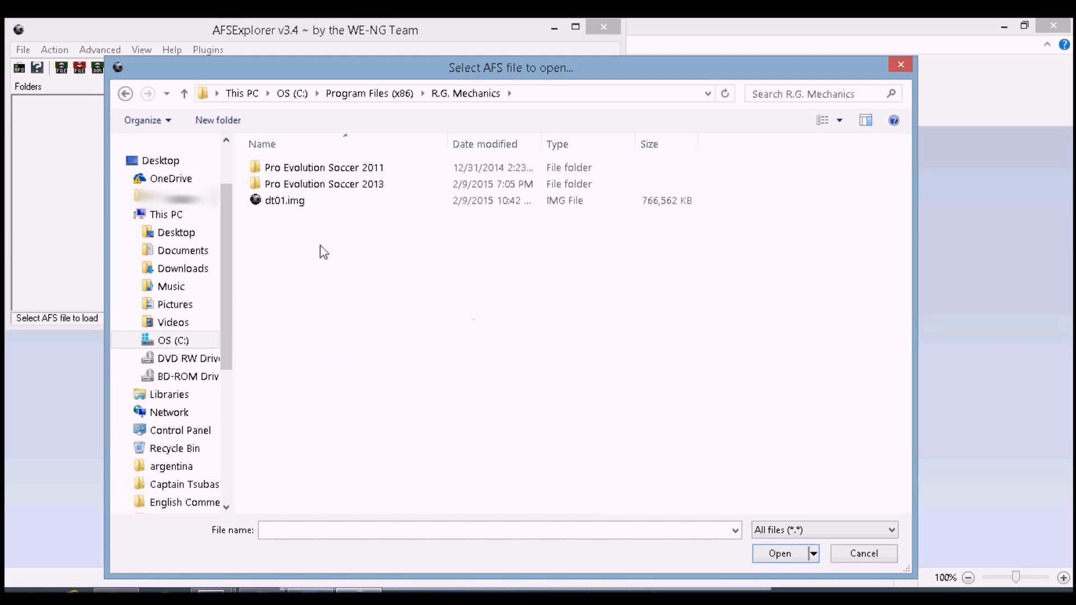
{"action": "double_click", "coordinate": [322, 184]}
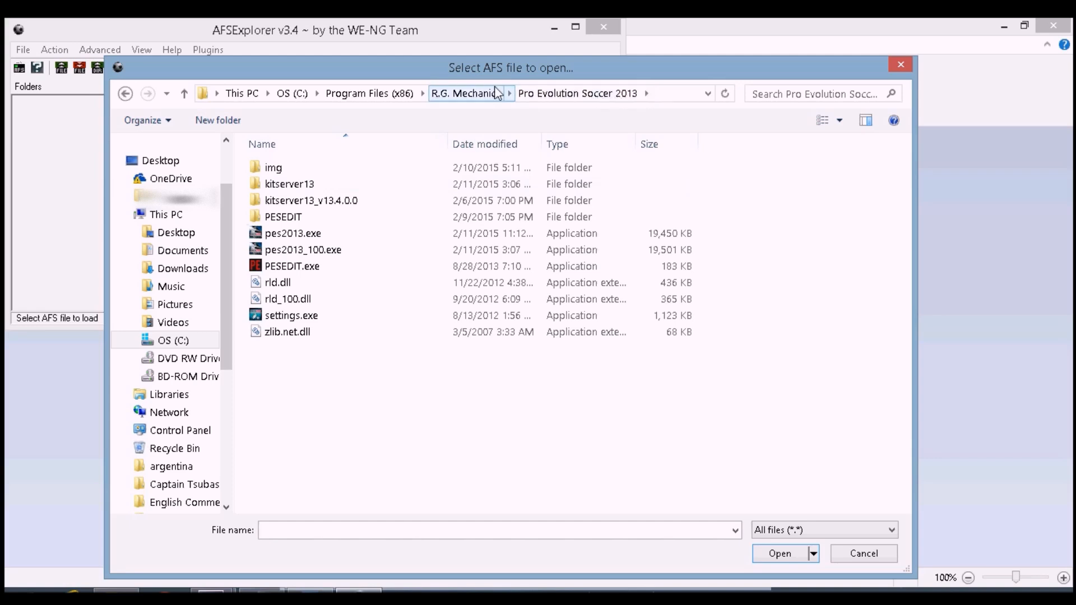
{"action": "double_click", "coordinate": [284, 171]}
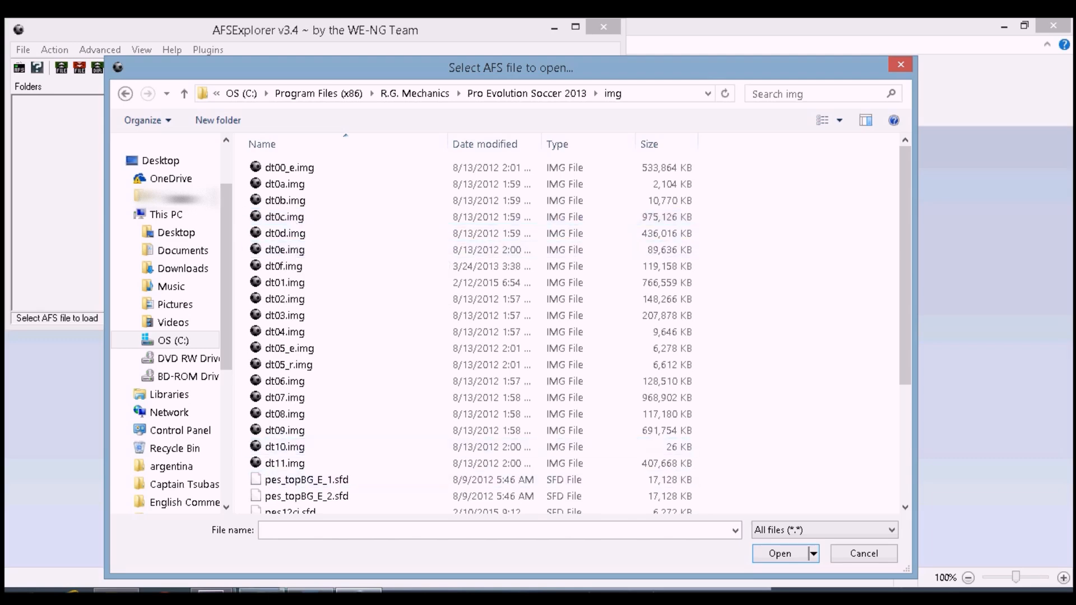
Switch to WordPad and insert a heading 'BEFORE YOU START!!!' above the numbered list
{"action": "left_click", "coordinate": [262, 592]}
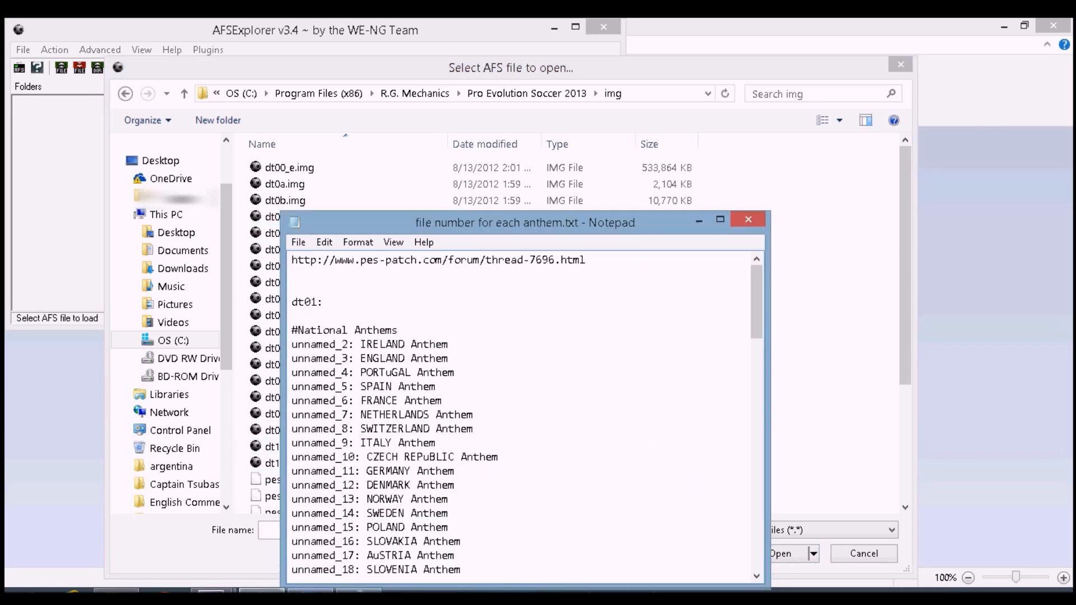
{"action": "left_click", "coordinate": [310, 591]}
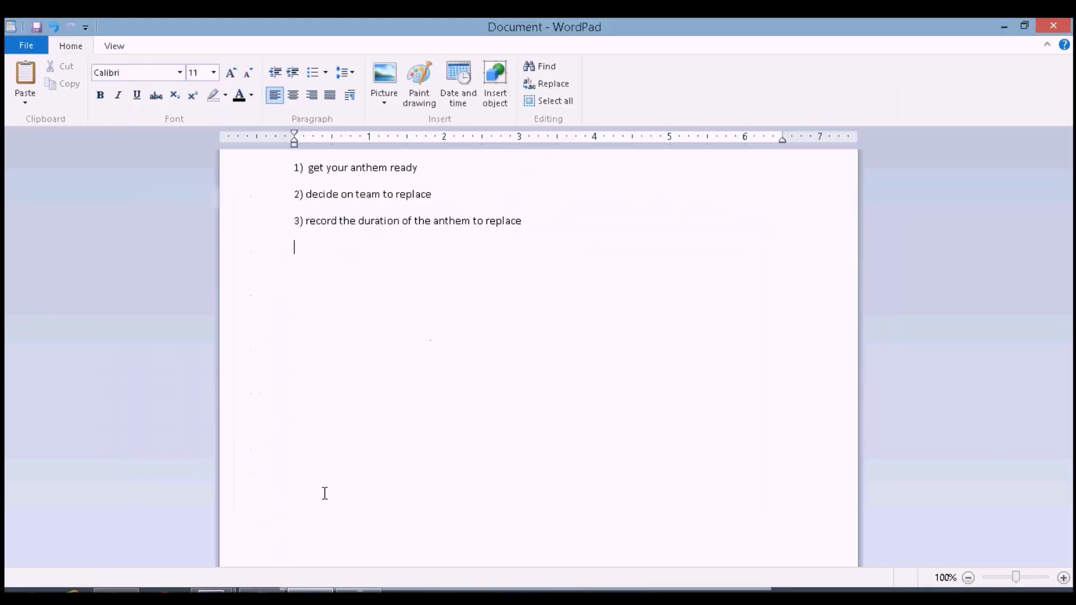
{"action": "left_click", "coordinate": [295, 170]}
{"action": "key", "text": "Return"}
{"action": "key", "text": "Return"}
{"action": "key", "text": "Up"}
{"action": "key", "text": "Up"}
{"action": "key", "text": "Caps_Lock"}
{"action": "type", "text": "BEFOR"}
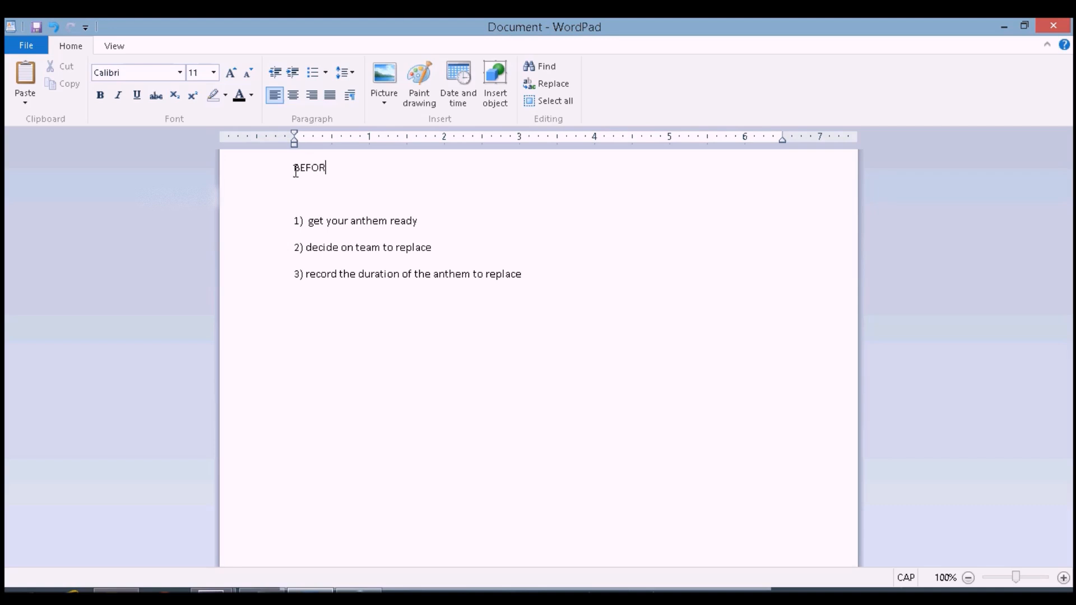
{"action": "type", "text": "E YOU START!!!"}
Add the line 'backup the dt01.img file' under the heading and select it
{"action": "key", "text": "Return"}
{"action": "key", "text": "Caps_Lock"}
{"action": "type", "text": "backup the "}
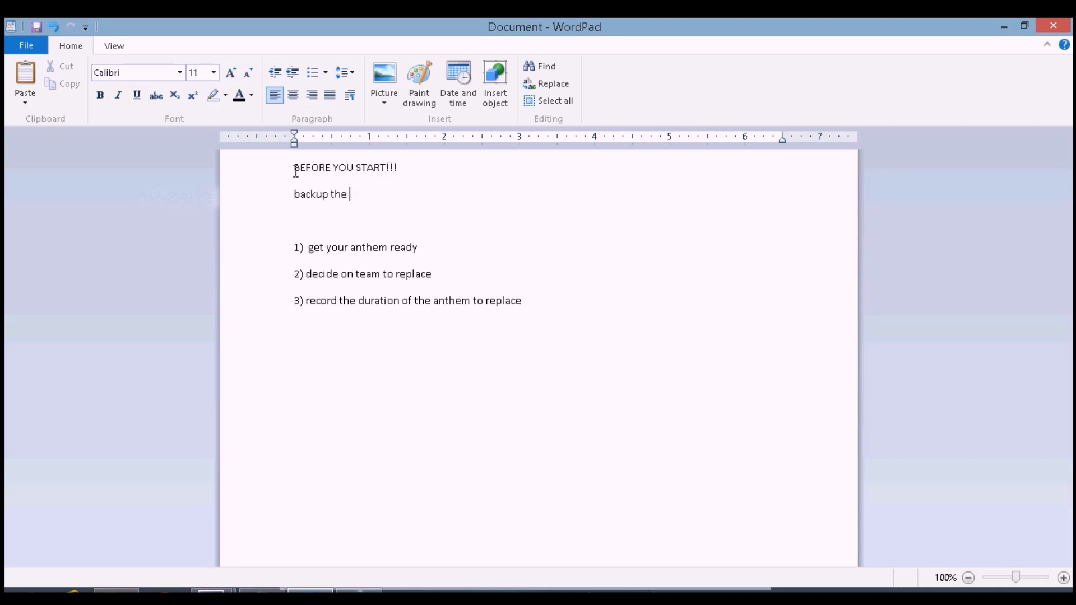
{"action": "type", "text": "dt01.img file"}
{"action": "left_click_drag", "start_coordinate": [428, 195], "coordinate": [284, 206]}
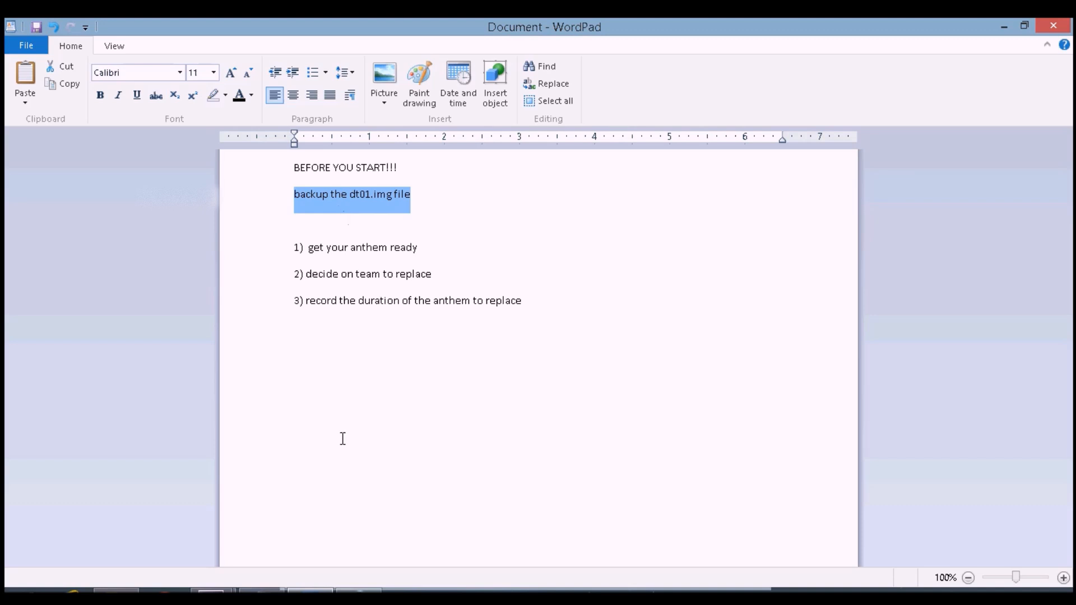
Open the Pro Evolution Soccer 2013 img folder and select the dt01.img file
{"action": "left_click", "coordinate": [24, 595]}
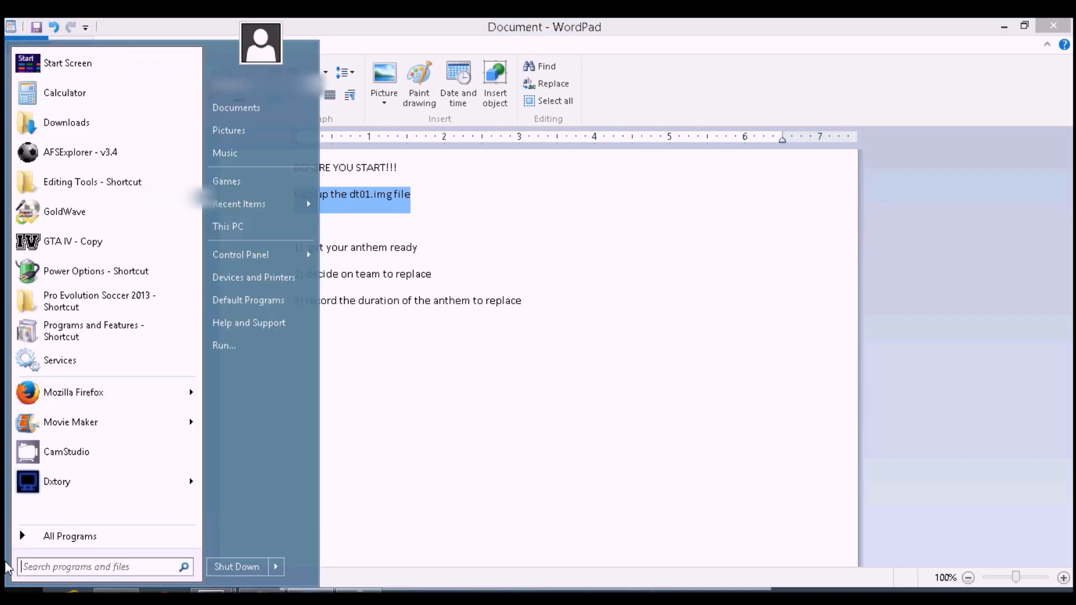
{"action": "left_click", "coordinate": [112, 294]}
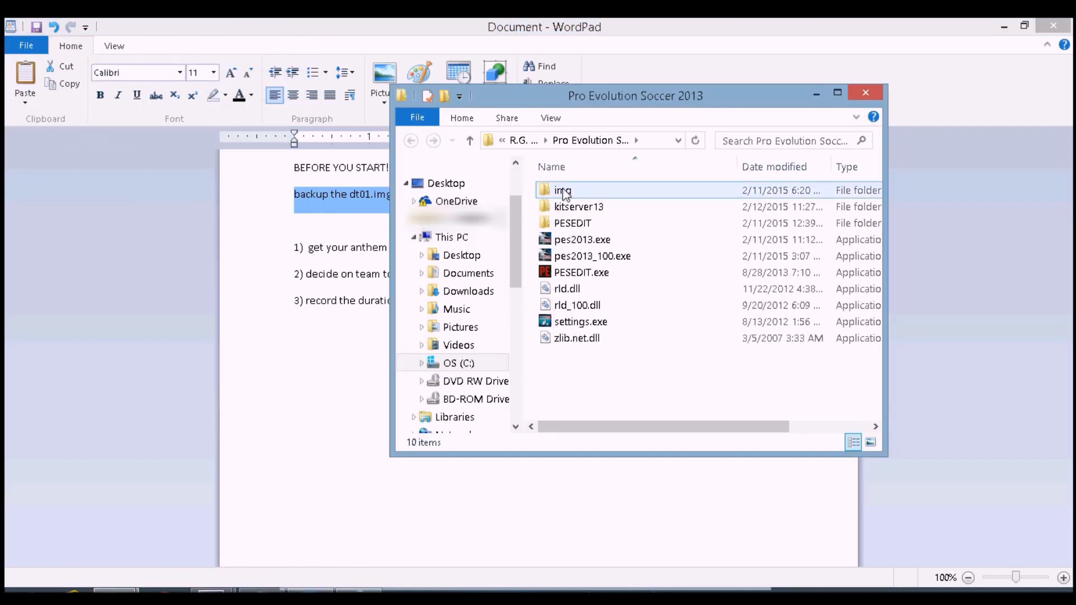
{"action": "double_click", "coordinate": [611, 107]}
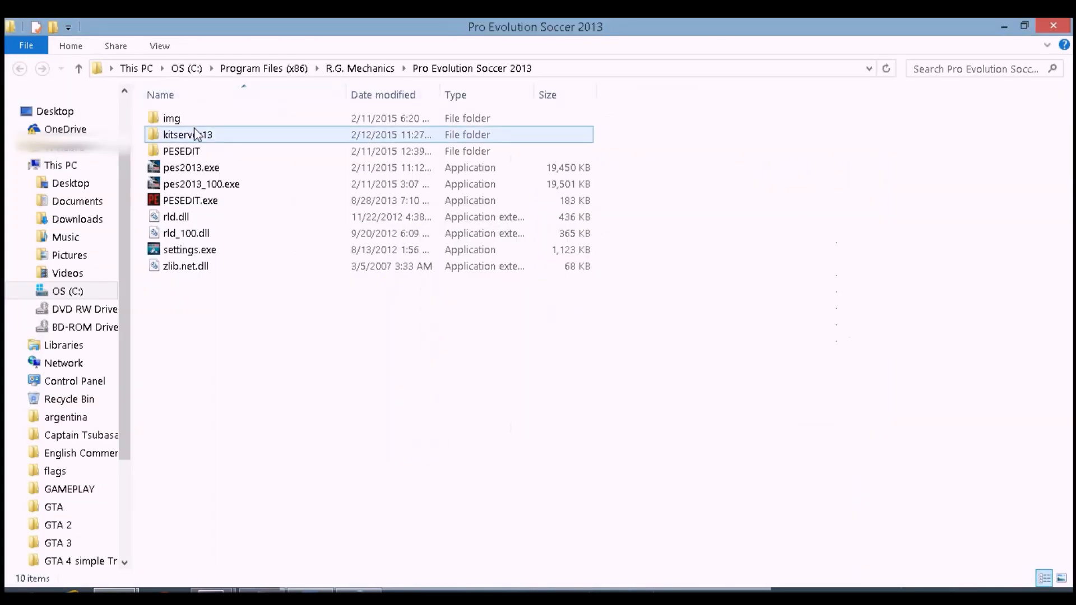
{"action": "double_click", "coordinate": [193, 120]}
{"action": "left_click", "coordinate": [185, 119]}
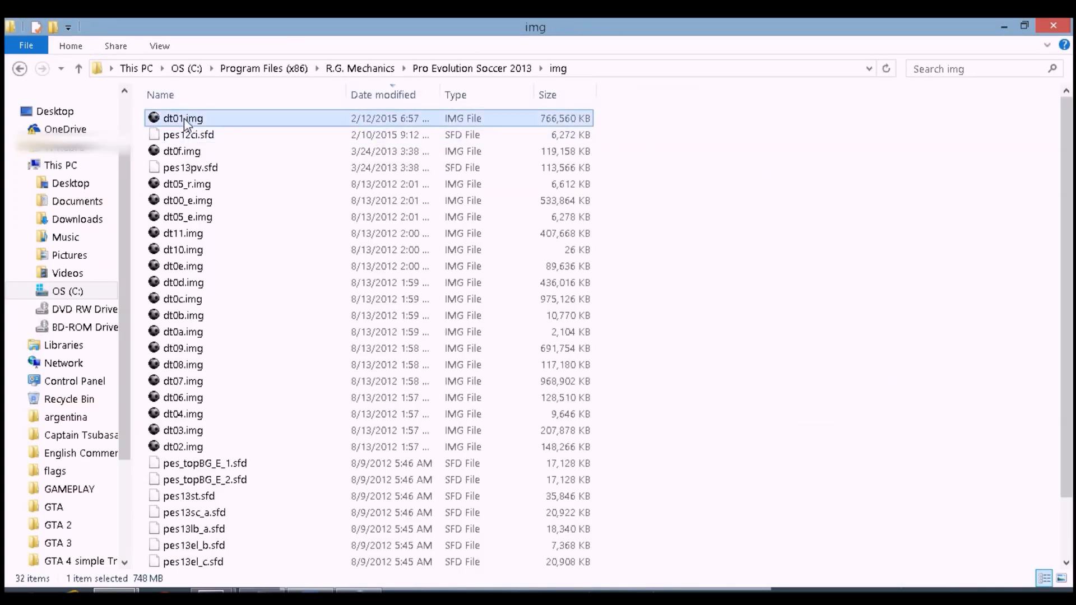
{"action": "right_click", "coordinate": [183, 119]}
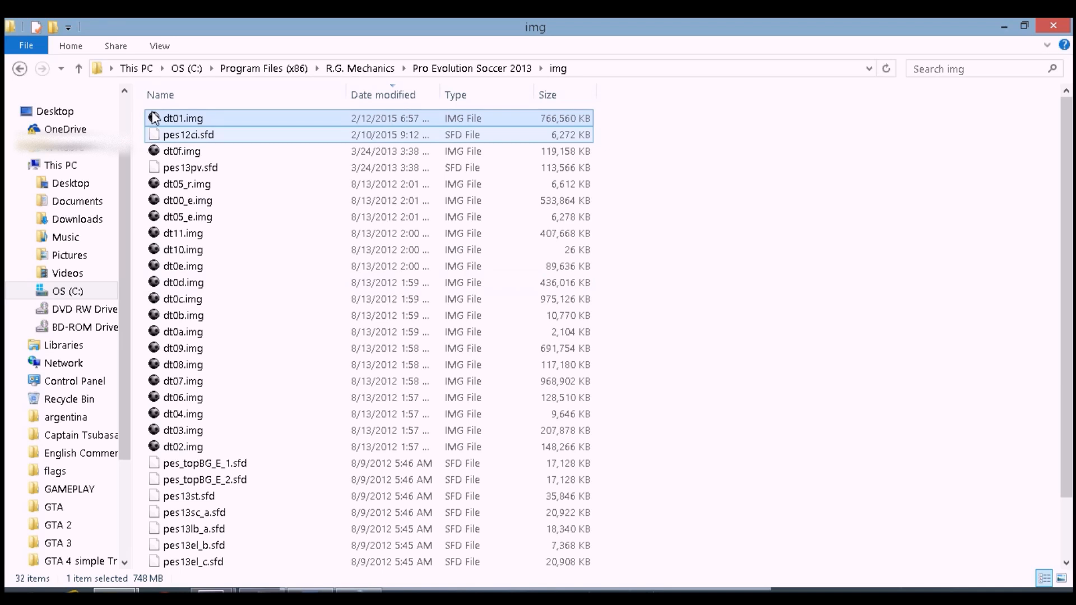
{"action": "mouse_move", "coordinate": [202, 122]}
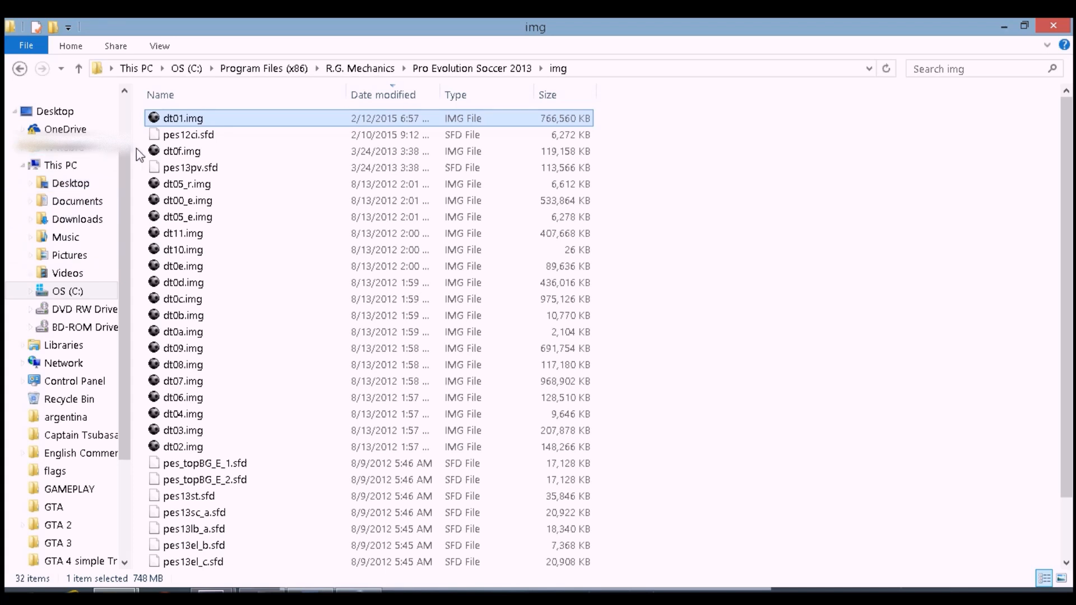
{"action": "mouse_move", "coordinate": [149, 136]}
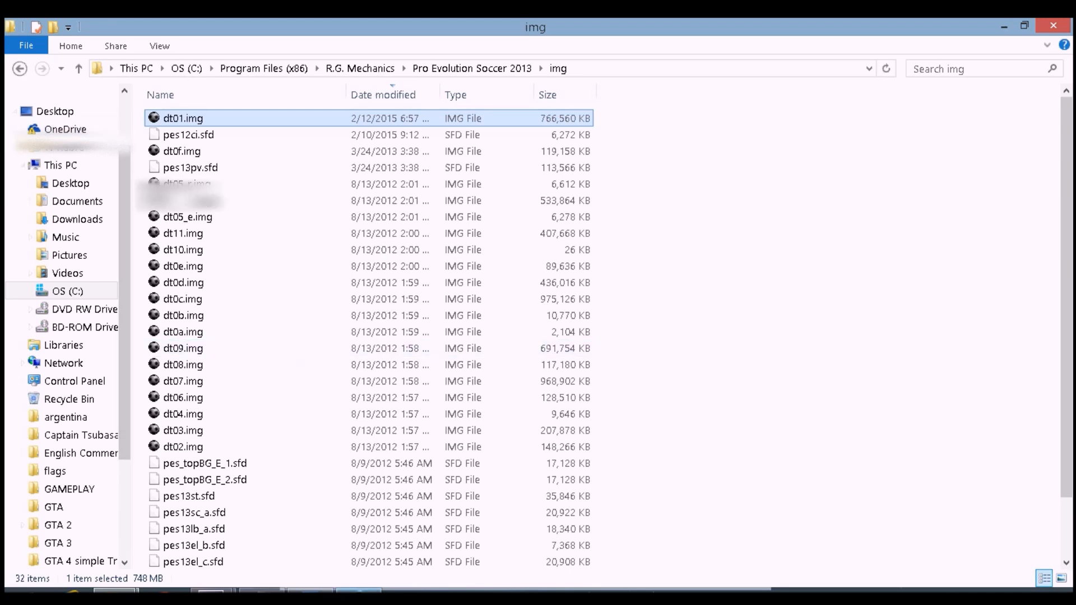
Open dt01.img in AFSExplorer and acknowledge the import message
{"action": "left_click", "coordinate": [358, 591]}
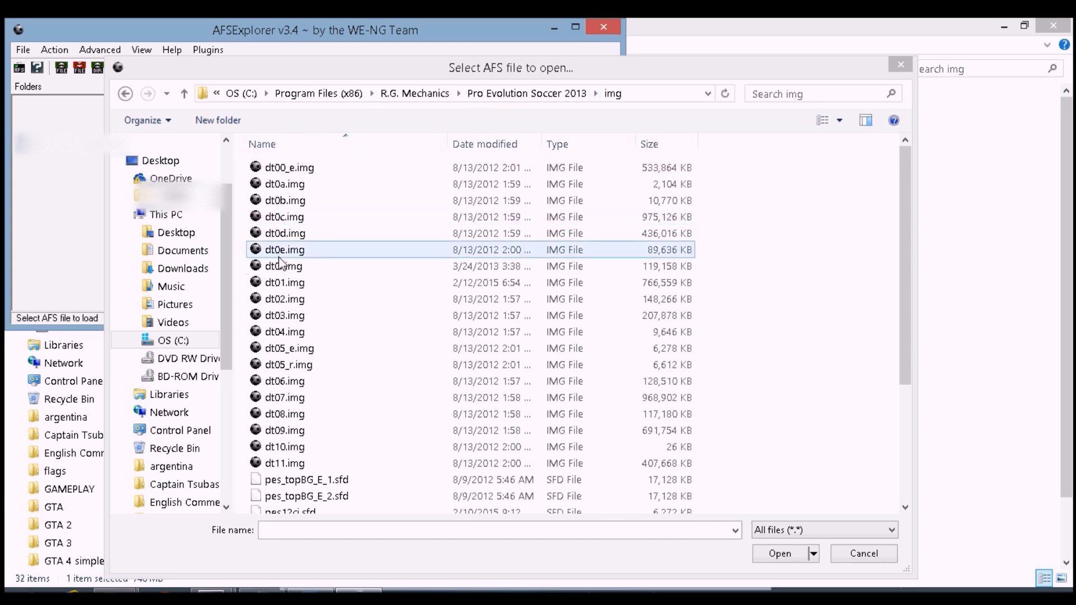
{"action": "left_click", "coordinate": [286, 282]}
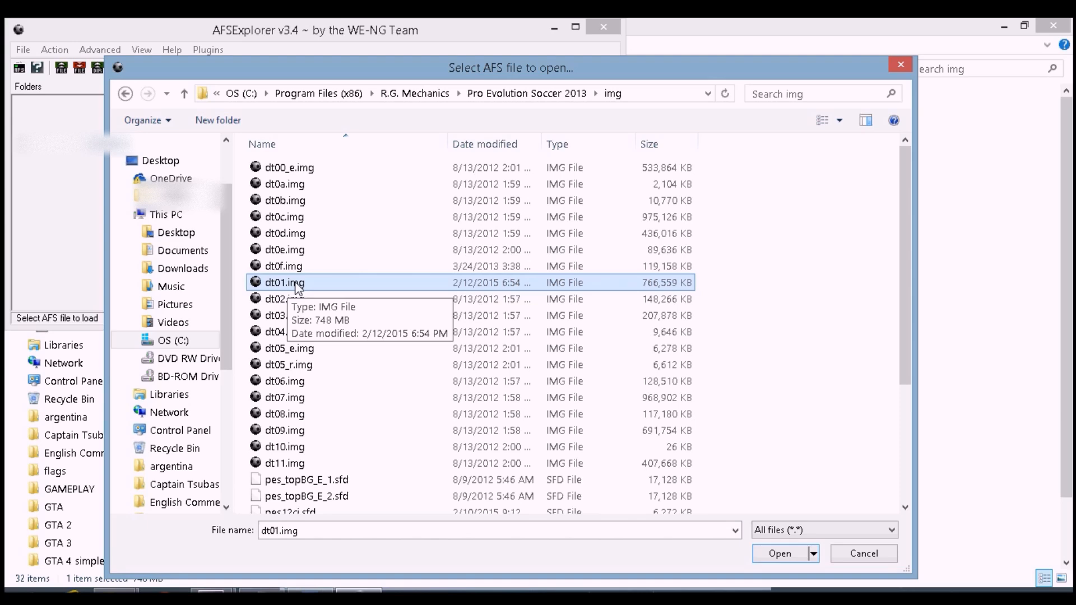
{"action": "double_click", "coordinate": [296, 285]}
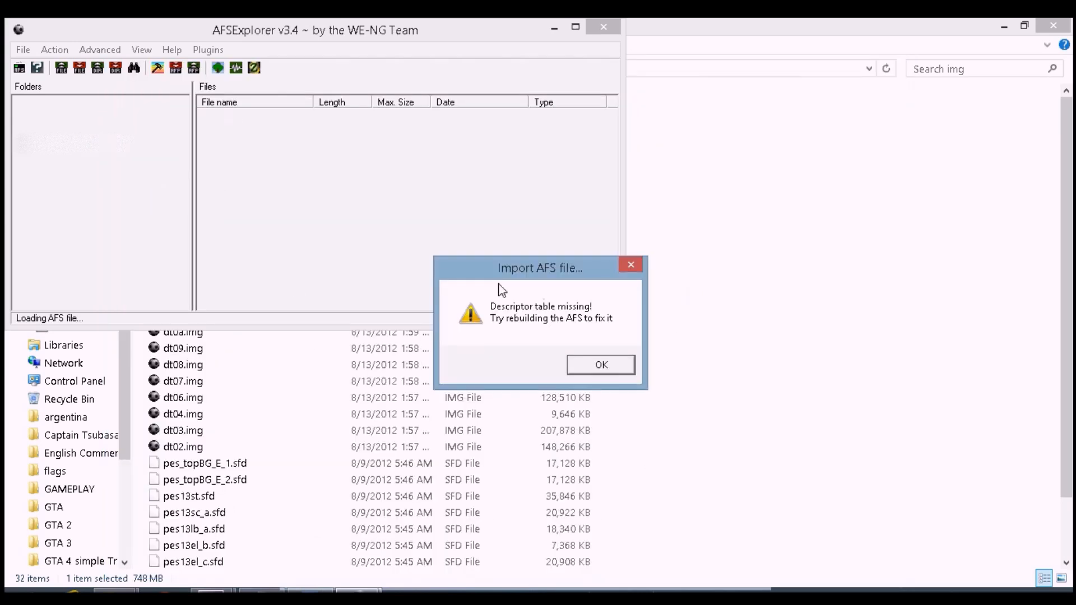
{"action": "left_click", "coordinate": [588, 367]}
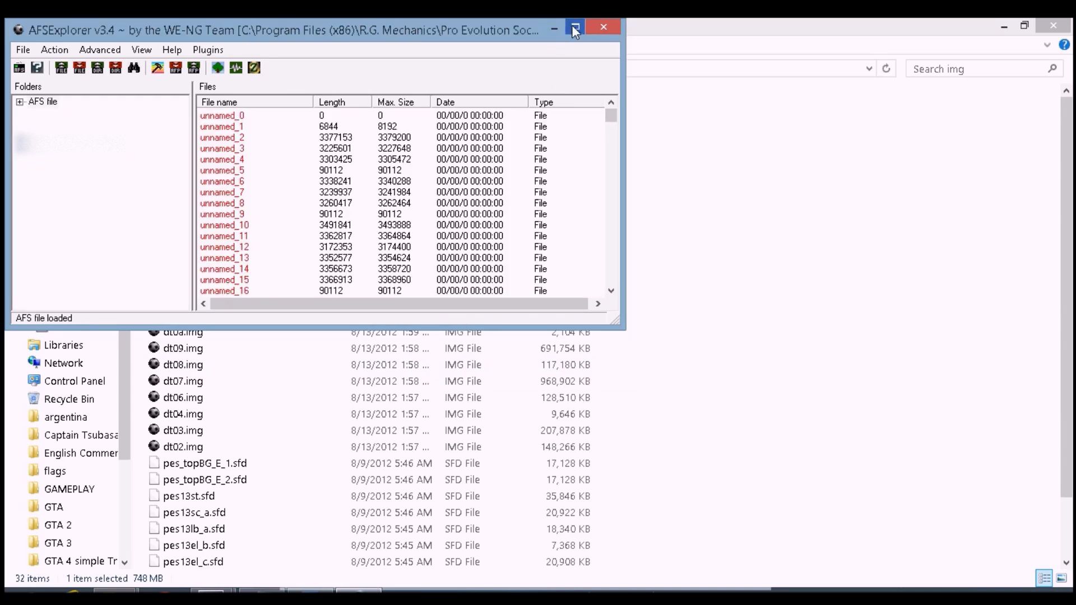
Maximize AFSExplorer and read the anthem file-number list in Notepad, highlighting the Ireland anthem line unnamed_2
{"action": "left_click", "coordinate": [573, 26]}
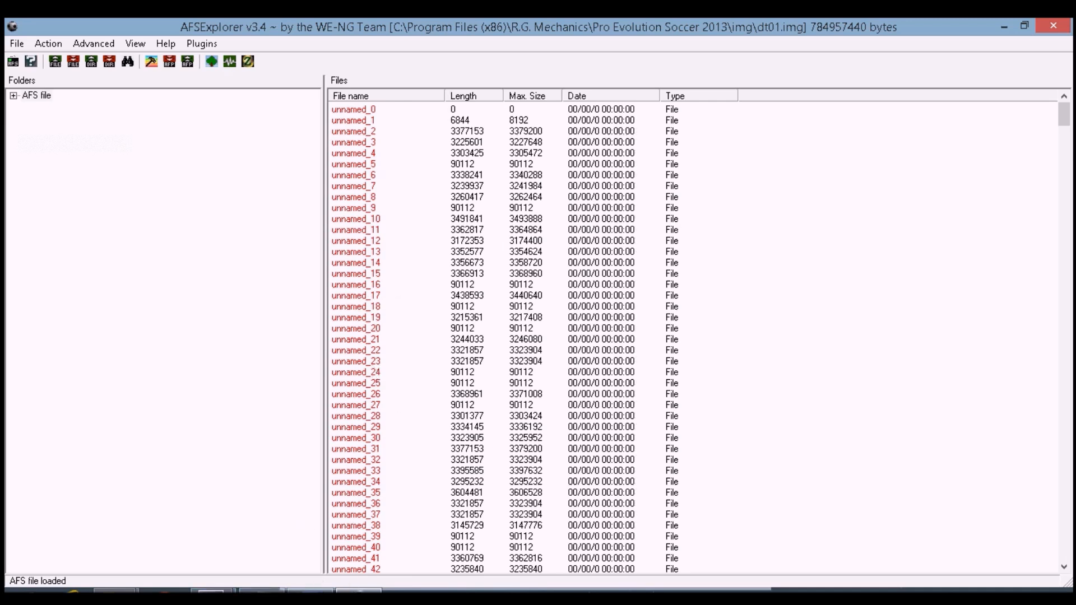
{"action": "mouse_move", "coordinate": [116, 590]}
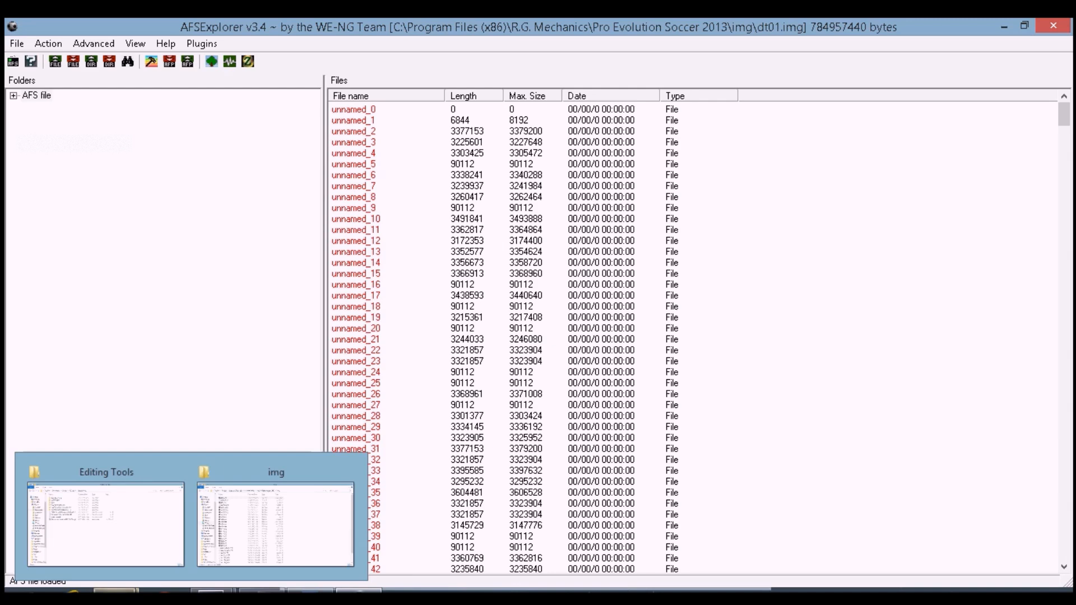
{"action": "left_click", "coordinate": [261, 590]}
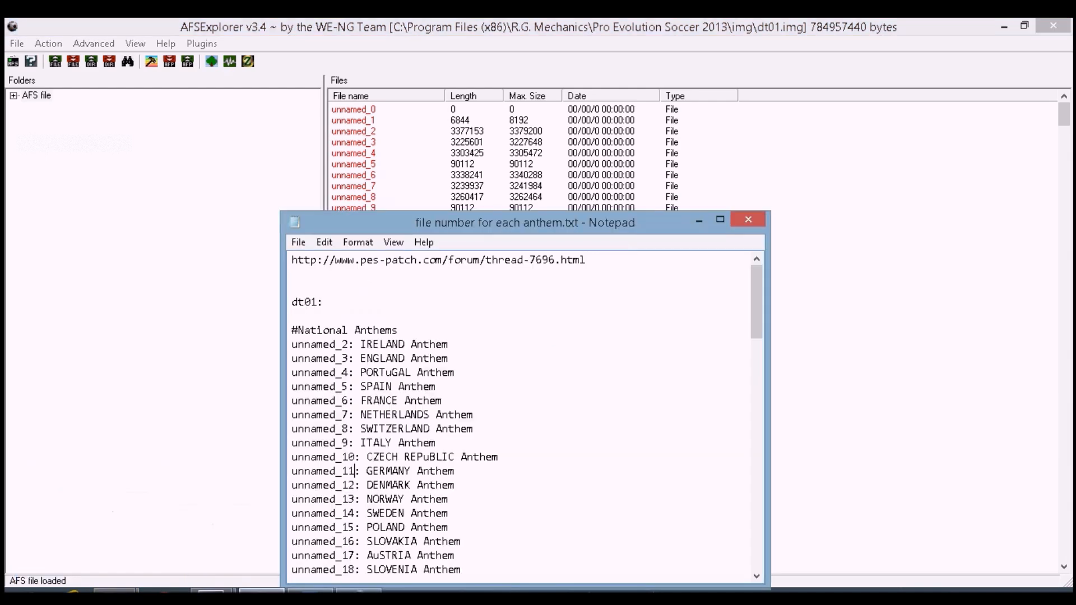
{"action": "left_click_drag", "start_coordinate": [454, 223], "coordinate": [436, 140]}
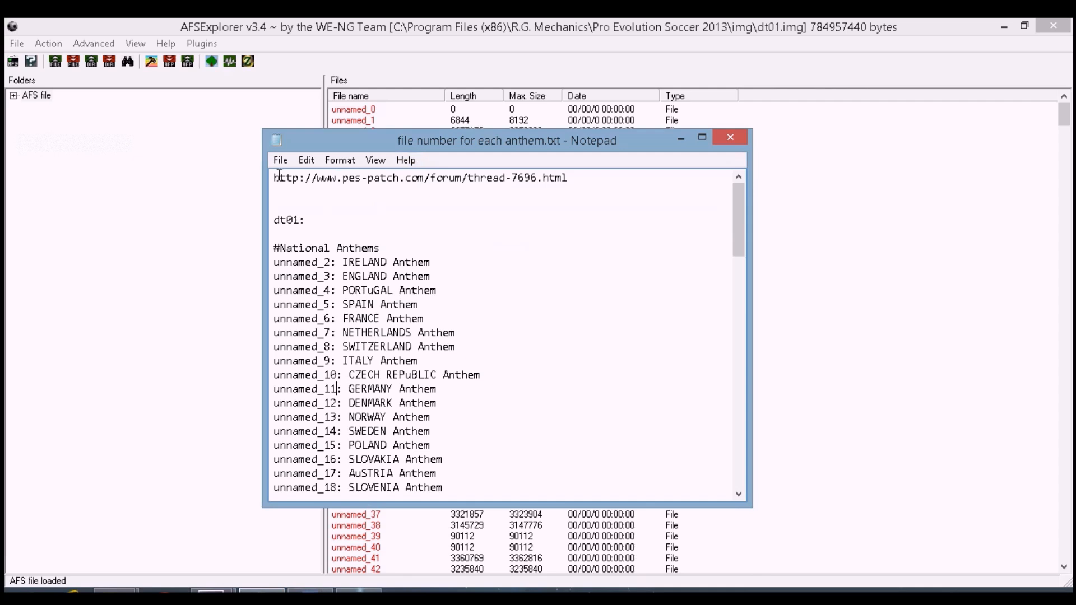
{"action": "mouse_move", "coordinate": [278, 177]}
{"action": "left_mouse_down"}
{"action": "mouse_move", "coordinate": [576, 176]}
{"action": "mouse_move", "coordinate": [274, 178]}
{"action": "left_mouse_up"}
{"action": "left_click", "coordinate": [572, 176]}
{"action": "key", "text": "shift+Left"}
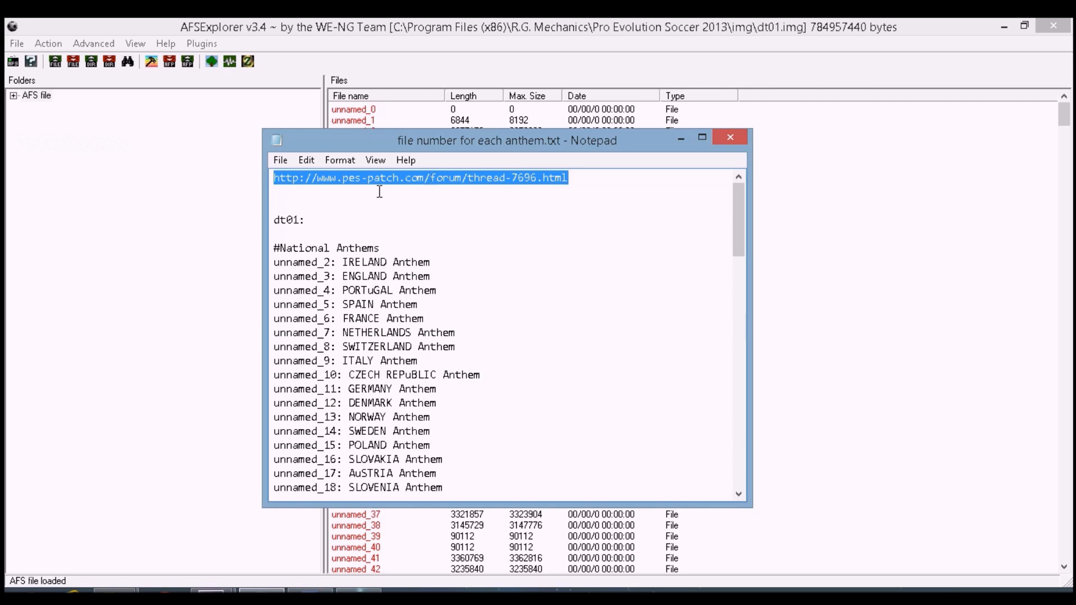
{"action": "left_click_drag", "start_coordinate": [274, 219], "coordinate": [326, 403]}
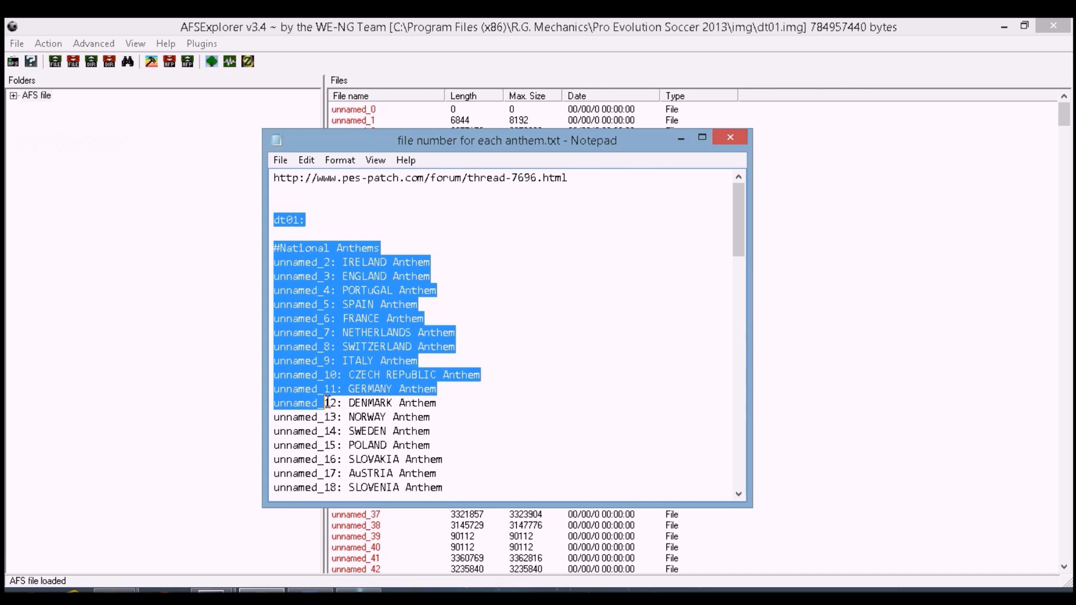
{"action": "left_click_drag", "start_coordinate": [621, 176], "coordinate": [245, 163]}
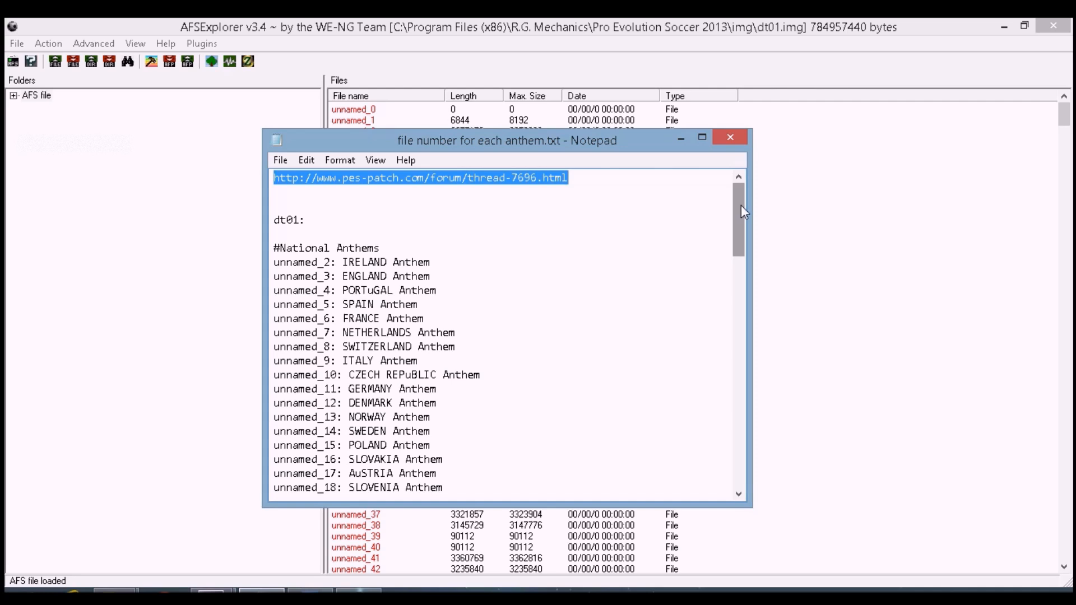
{"action": "mouse_move", "coordinate": [741, 203]}
{"action": "left_mouse_down"}
{"action": "mouse_move", "coordinate": [738, 215]}
{"action": "mouse_move", "coordinate": [738, 190]}
{"action": "left_mouse_up"}
{"action": "left_click", "coordinate": [311, 219]}
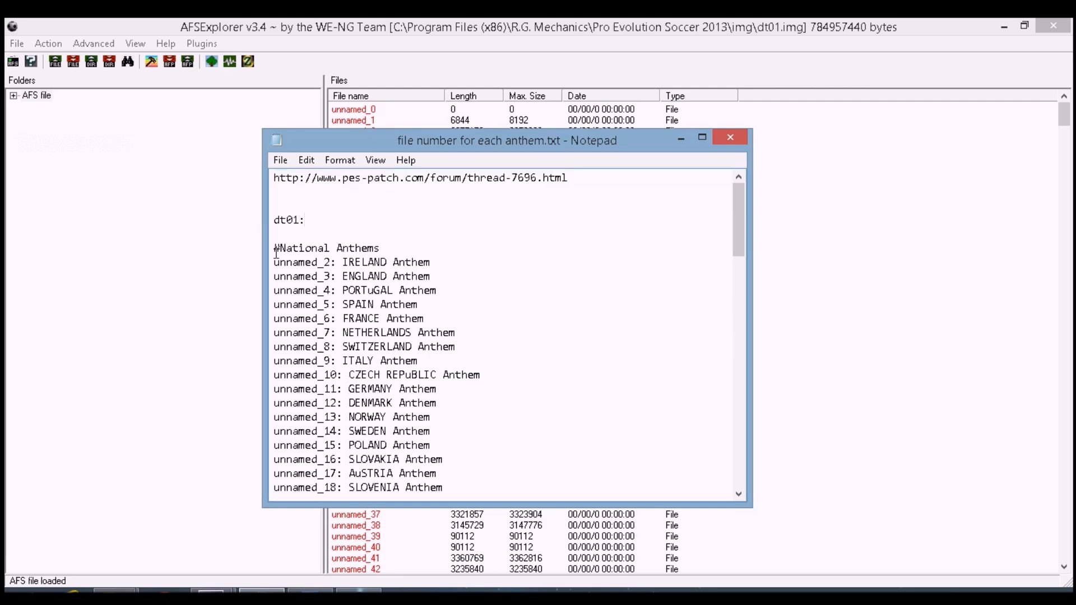
{"action": "left_click_drag", "start_coordinate": [276, 262], "coordinate": [439, 257]}
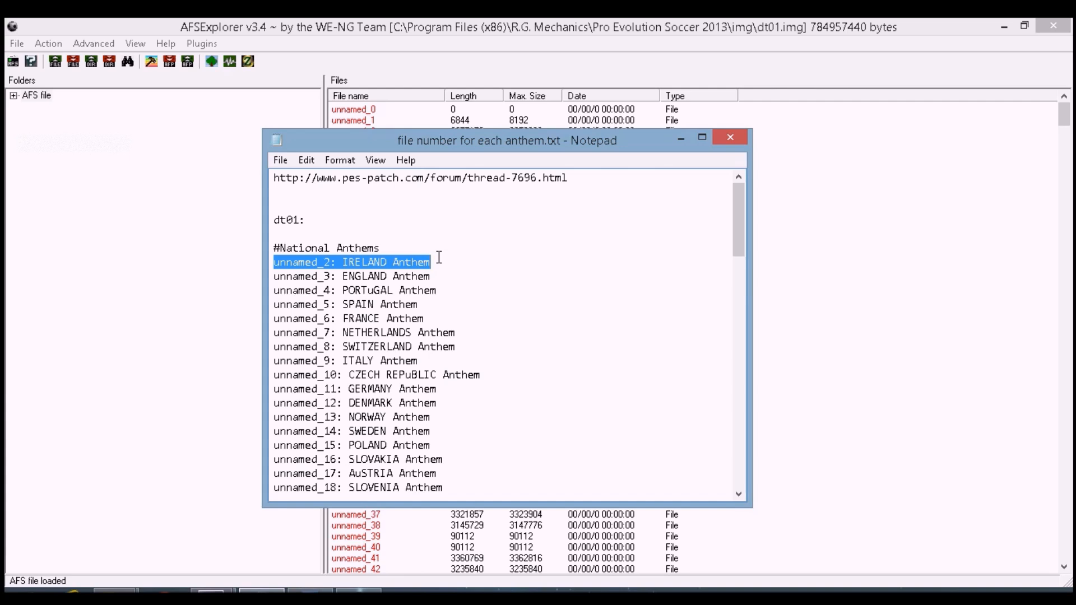
{"action": "mouse_move", "coordinate": [438, 258]}
{"action": "left_mouse_down"}
{"action": "mouse_move", "coordinate": [244, 261]}
{"action": "mouse_move", "coordinate": [436, 264]}
{"action": "left_mouse_up"}
{"action": "left_click", "coordinate": [304, 261]}
Compare the AFSExplorer file list with the anthem list in Notepad, then minimize Notepad
{"action": "left_click", "coordinate": [681, 137]}
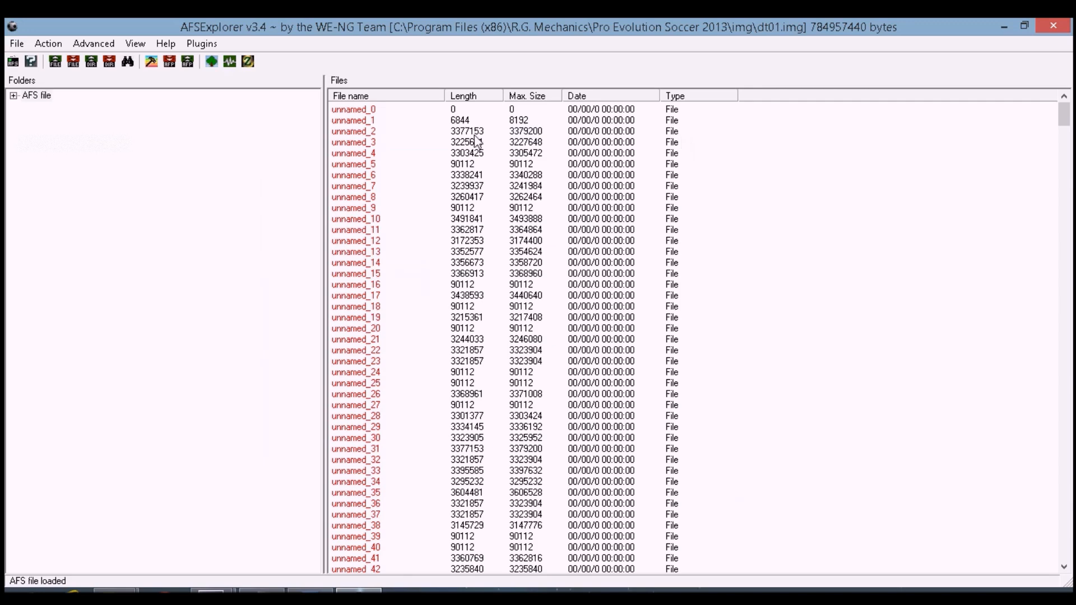
{"action": "left_click", "coordinate": [387, 134]}
{"action": "left_click", "coordinate": [310, 591]}
{"action": "left_click", "coordinate": [309, 591]}
{"action": "left_click", "coordinate": [262, 591]}
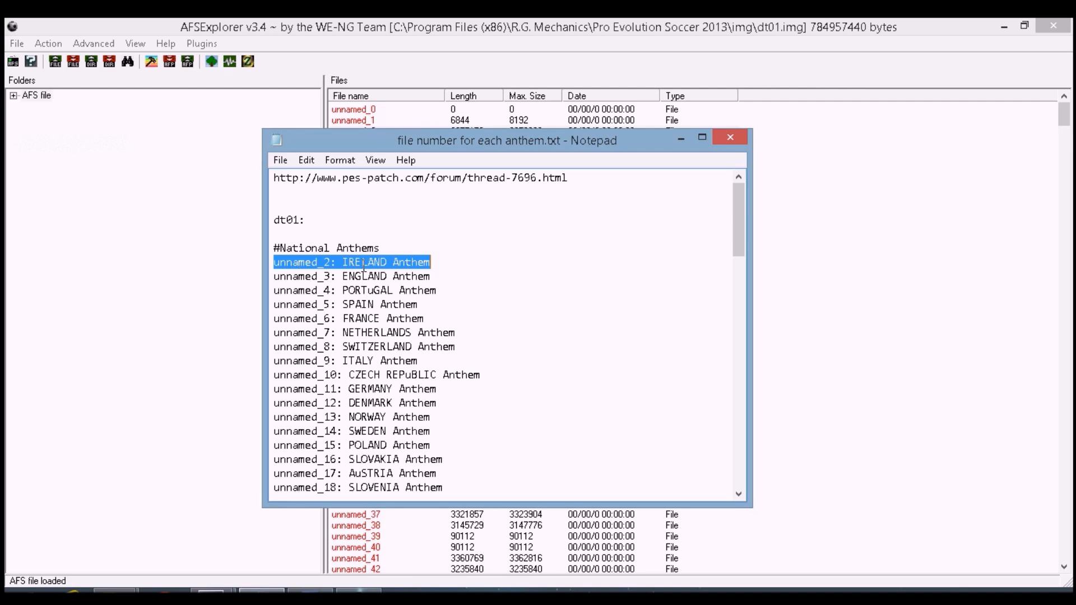
{"action": "left_click", "coordinate": [681, 137]}
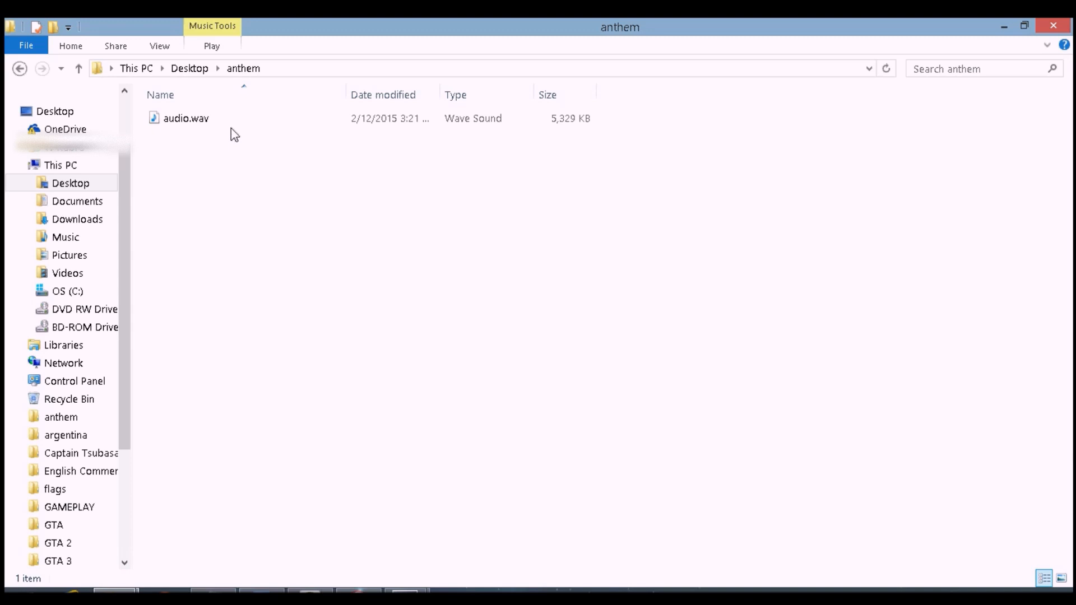
Open audio.wav from the anthem folder in GoldWave and maximize the program and sound windows
{"action": "left_click", "coordinate": [211, 122]}
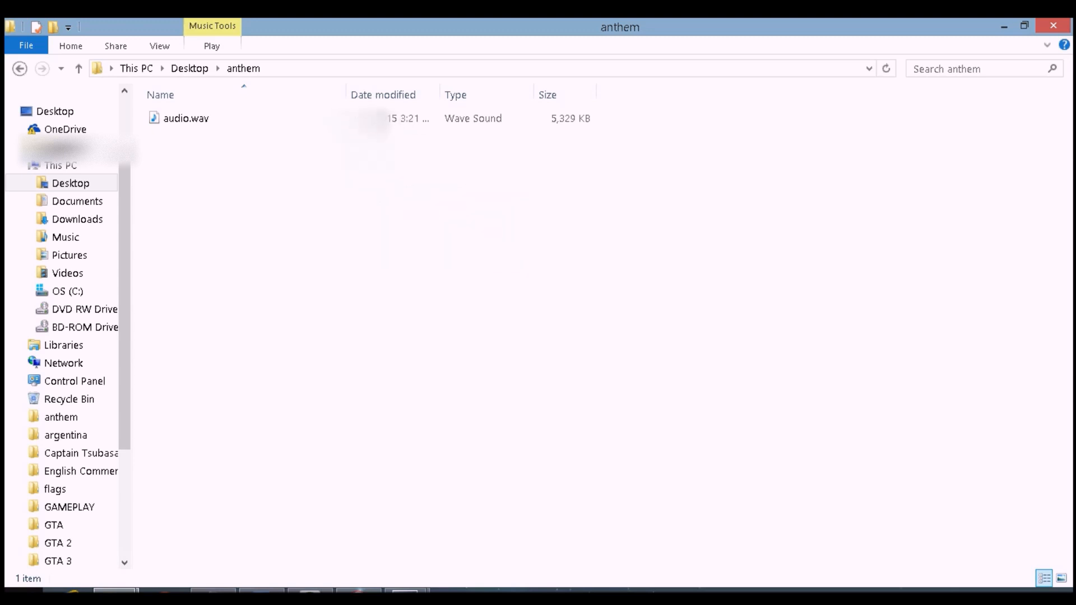
{"action": "key", "text": "super"}
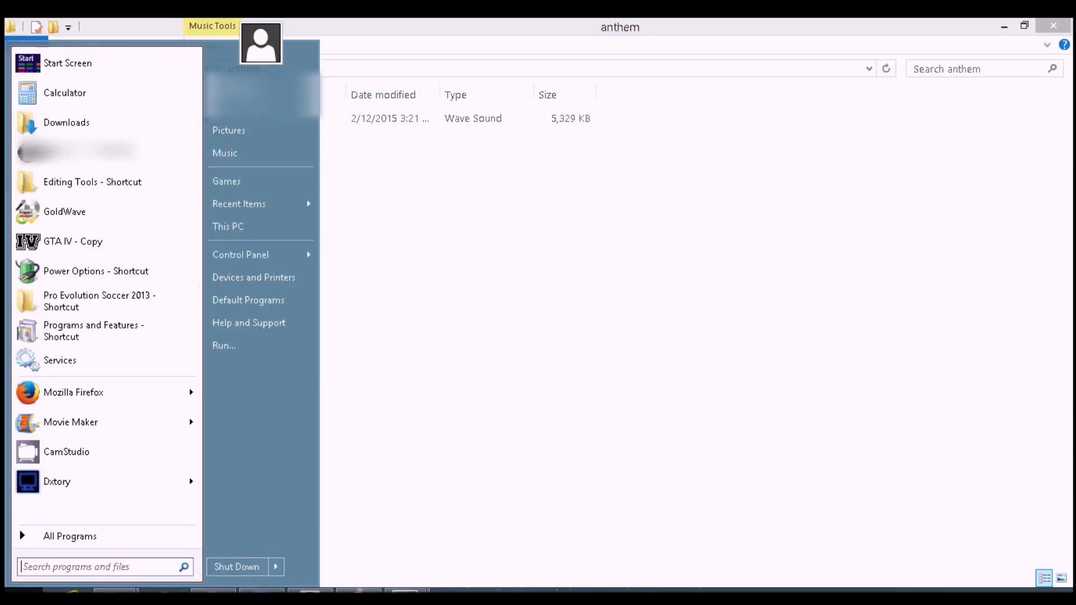
{"action": "left_click", "coordinate": [85, 219]}
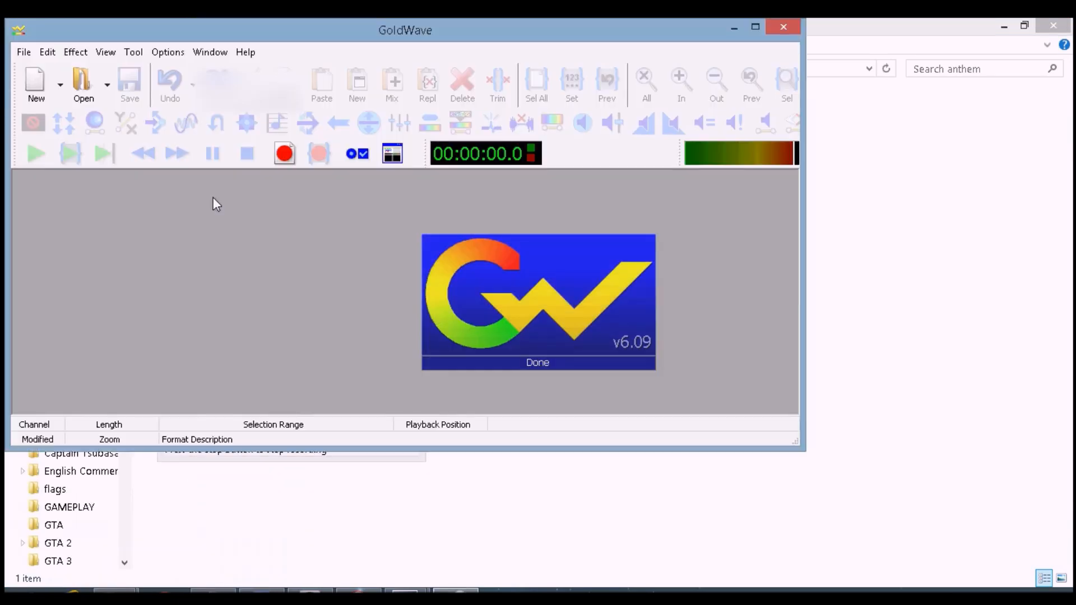
{"action": "left_click", "coordinate": [107, 84]}
{"action": "left_click", "coordinate": [84, 81]}
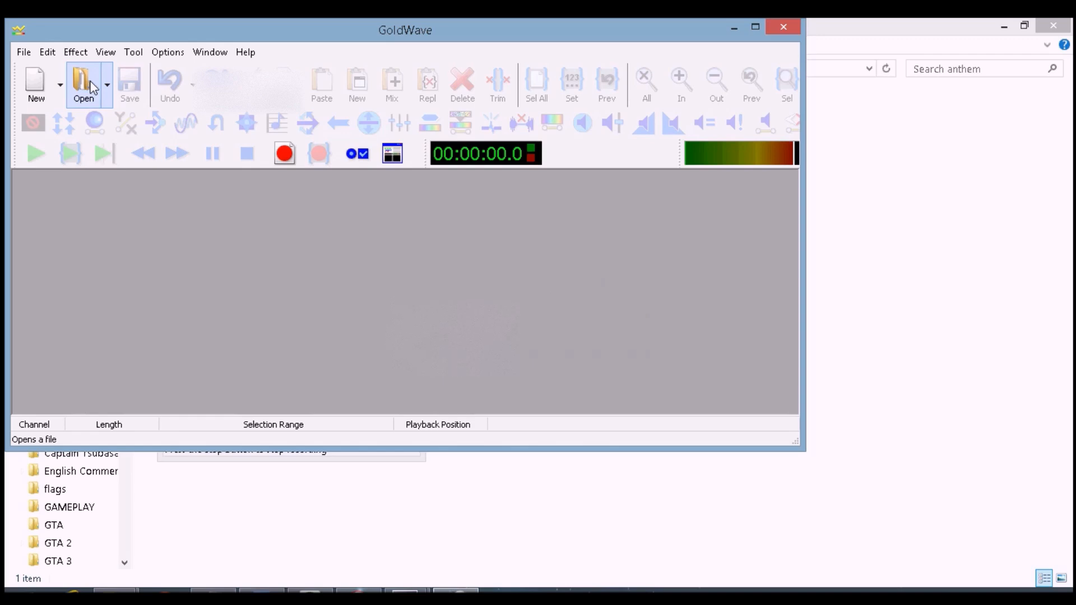
{"action": "double_click", "coordinate": [403, 268]}
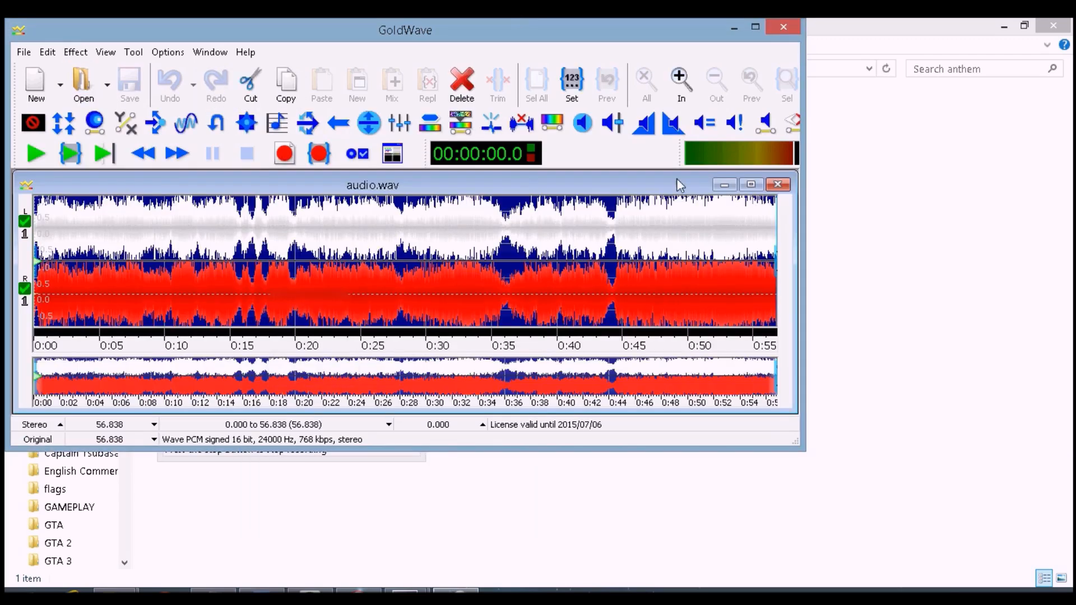
{"action": "left_click", "coordinate": [755, 27]}
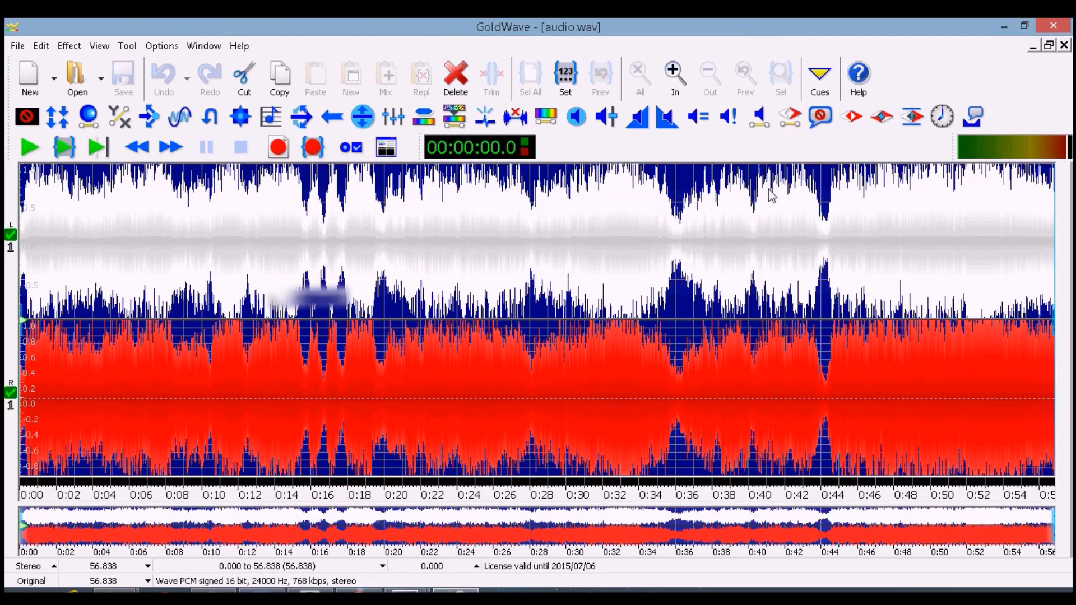
{"action": "left_click", "coordinate": [744, 178]}
Select the audio from about 27.8 s to the end and play the selection to preview it
{"action": "left_click", "coordinate": [545, 186]}
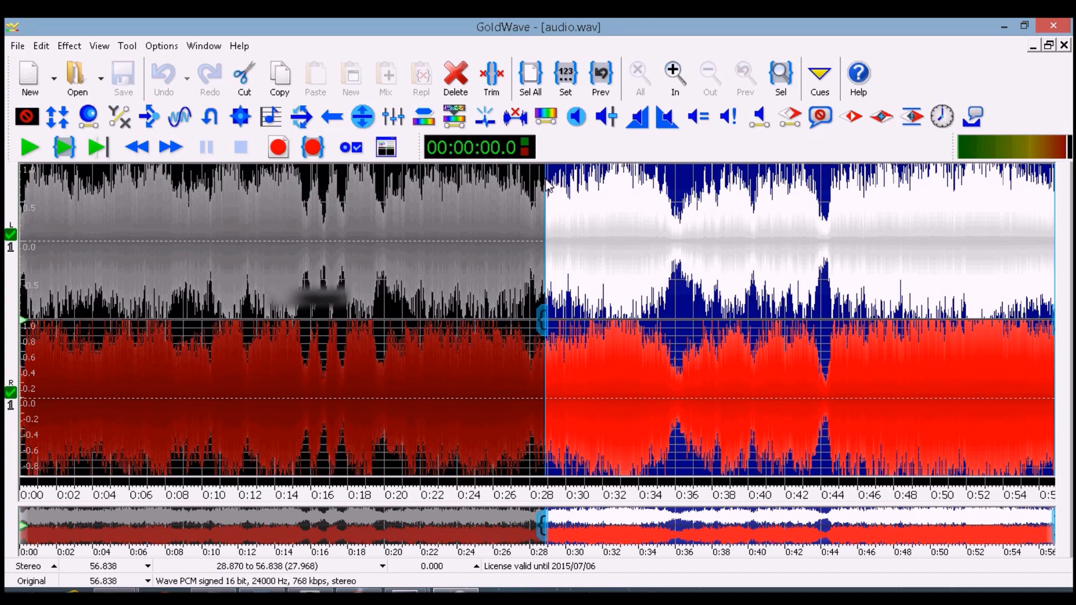
{"action": "left_click_drag", "start_coordinate": [545, 186], "coordinate": [529, 186]}
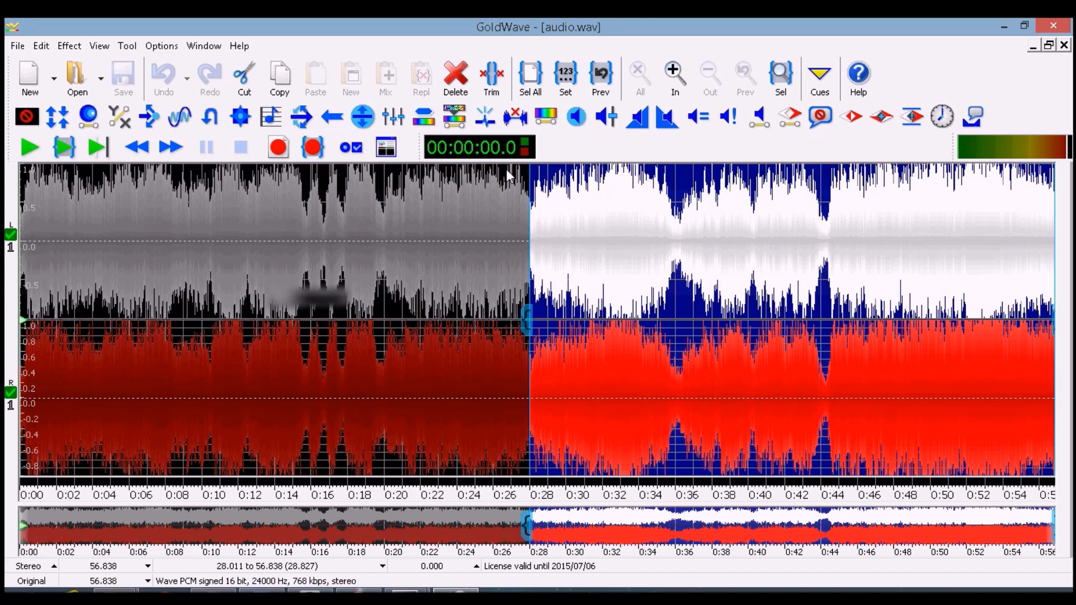
{"action": "left_click_drag", "start_coordinate": [526, 170], "coordinate": [523, 170]}
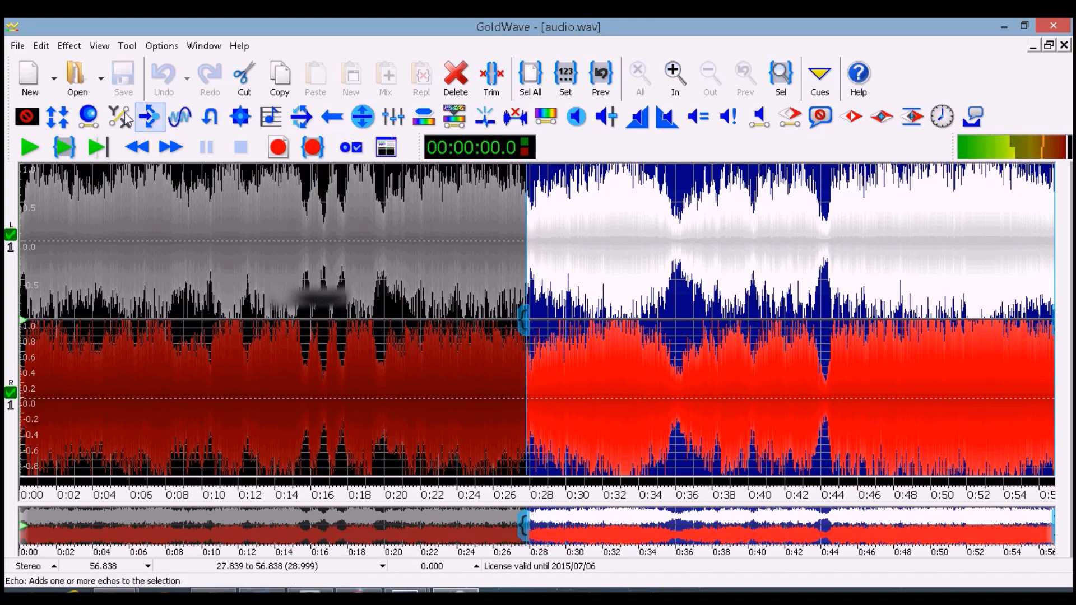
{"action": "left_click", "coordinate": [59, 148]}
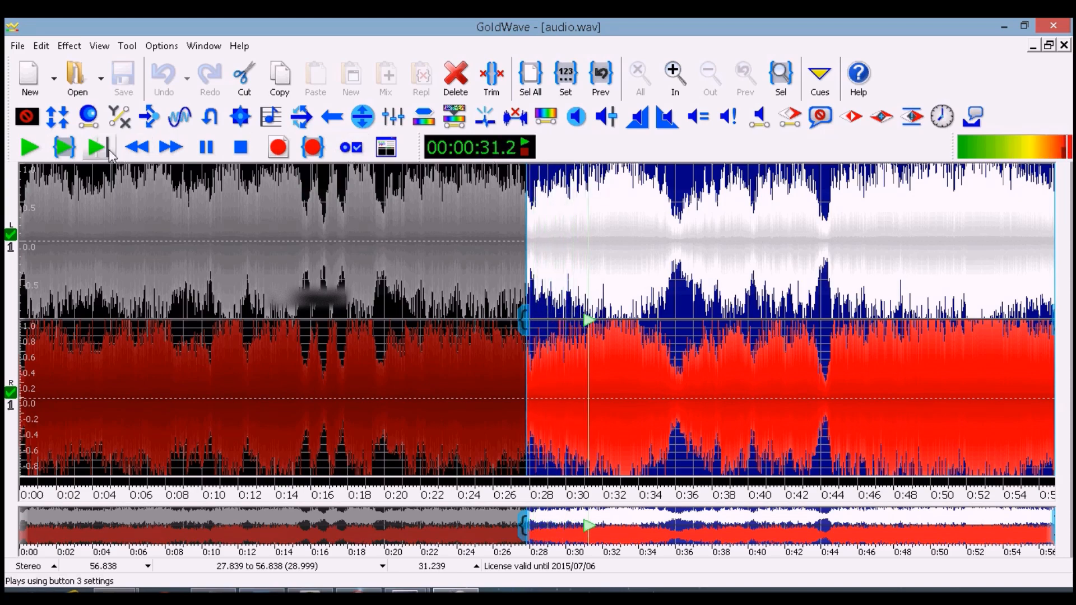
{"action": "left_click", "coordinate": [60, 149]}
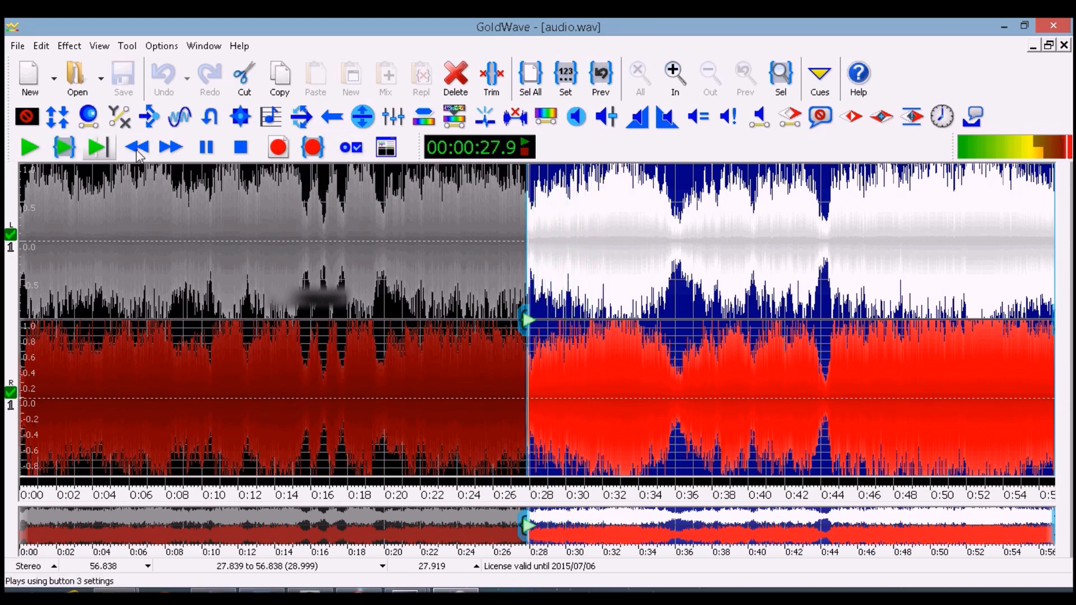
{"action": "left_click", "coordinate": [237, 149]}
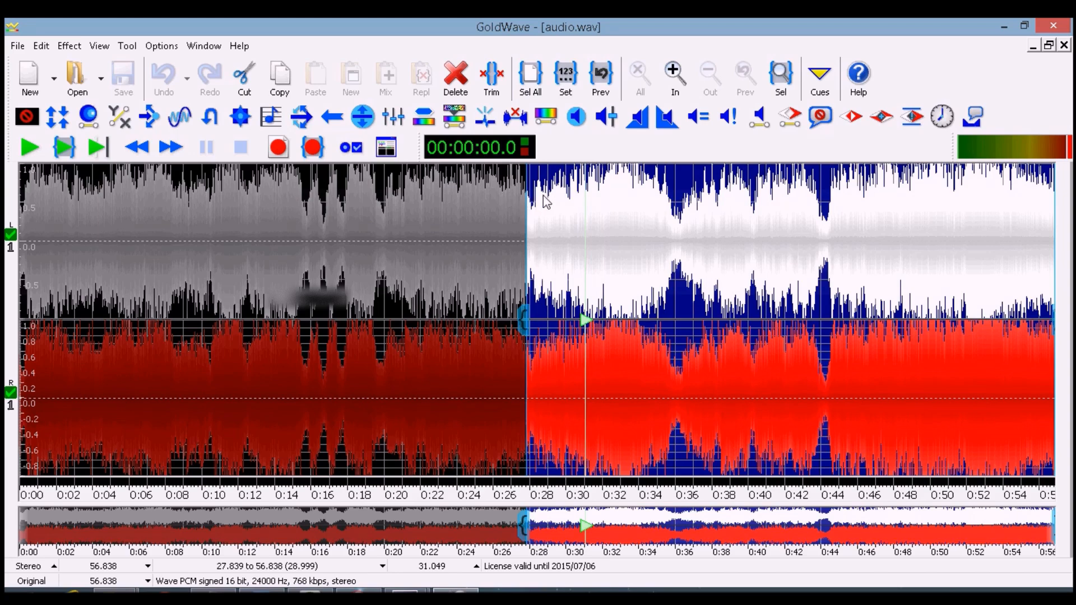
Trim the audio to keep only the selected part
{"action": "left_click", "coordinate": [67, 48]}
{"action": "mouse_move", "coordinate": [41, 46]}
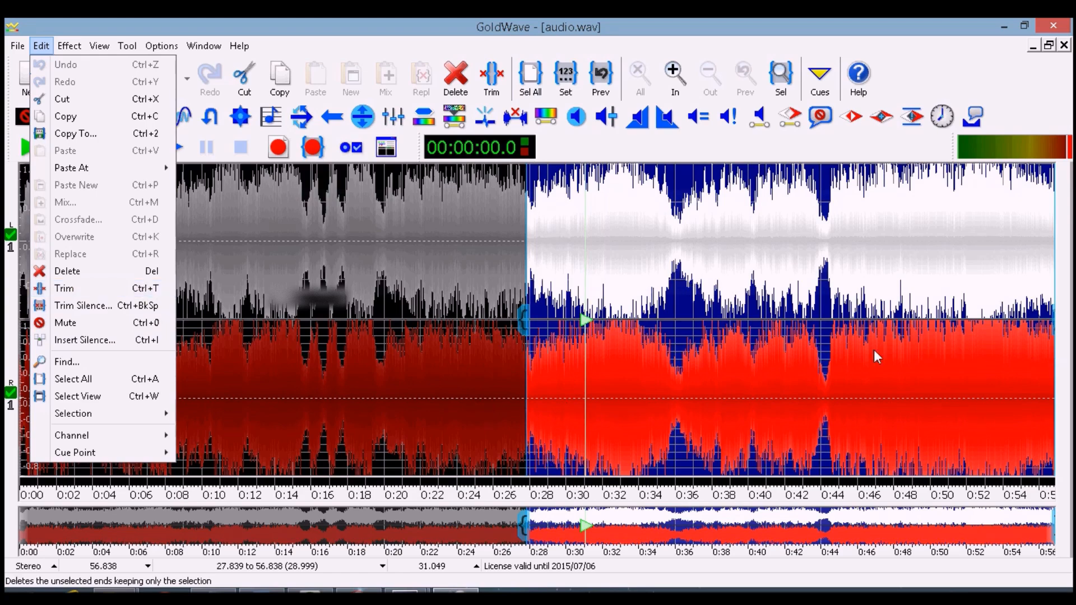
{"action": "left_click", "coordinate": [102, 290]}
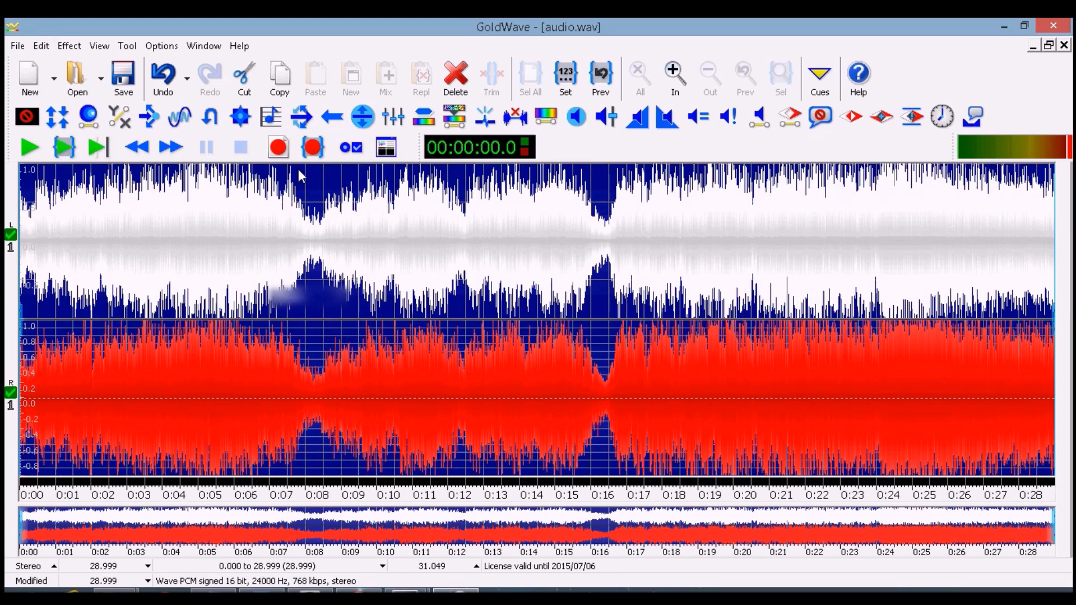
Increase the clip's loudness with the Change Volume effect
{"action": "left_click", "coordinate": [69, 45]}
{"action": "mouse_move", "coordinate": [182, 374]}
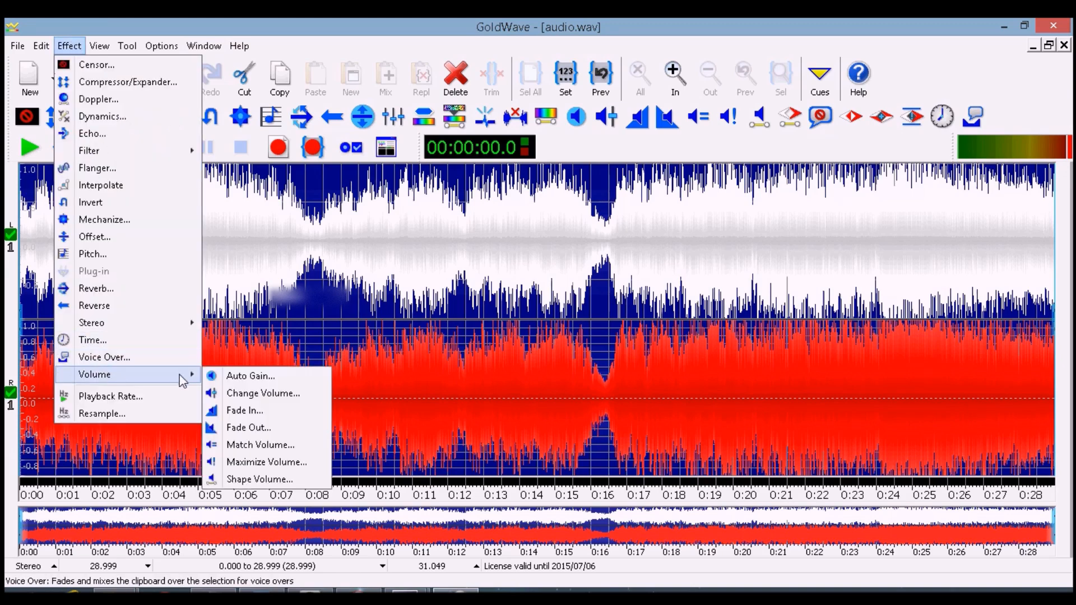
{"action": "left_click", "coordinate": [303, 390]}
{"action": "left_click", "coordinate": [634, 269]}
{"action": "left_click", "coordinate": [634, 268]}
{"action": "left_click", "coordinate": [634, 268]}
{"action": "left_click", "coordinate": [634, 268]}
{"action": "left_click", "coordinate": [549, 354]}
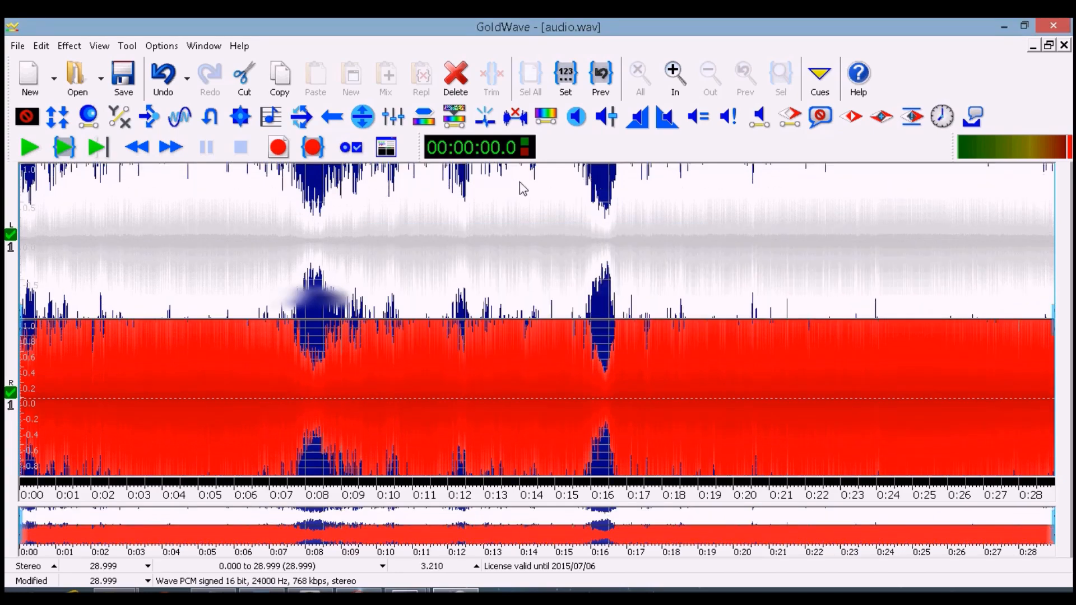
Try to resample the clip at 24000 Hz with the Resample effect
{"action": "left_click", "coordinate": [69, 46]}
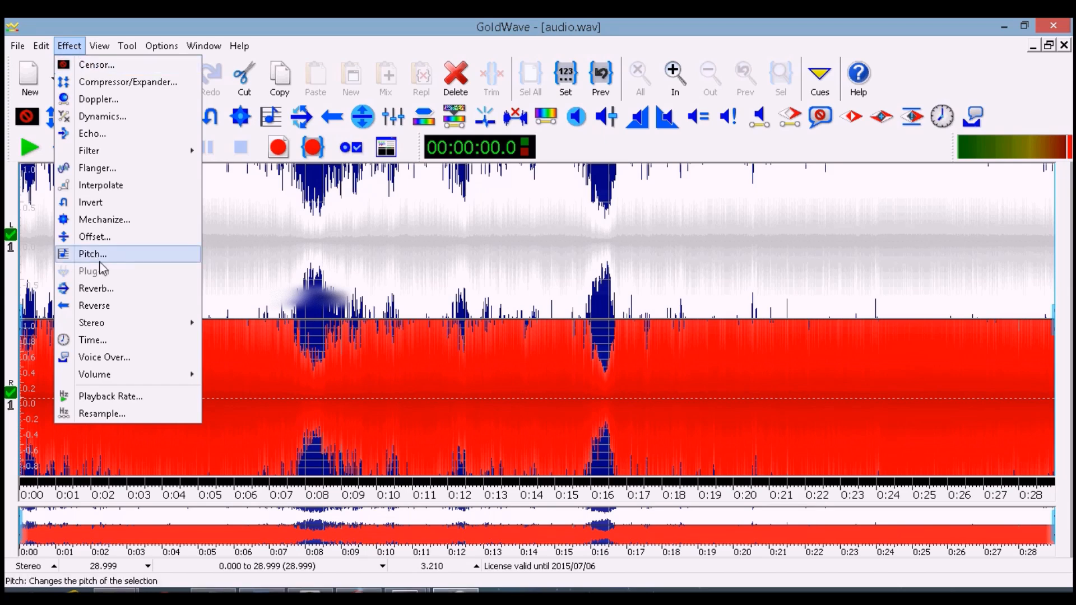
{"action": "left_click", "coordinate": [98, 413]}
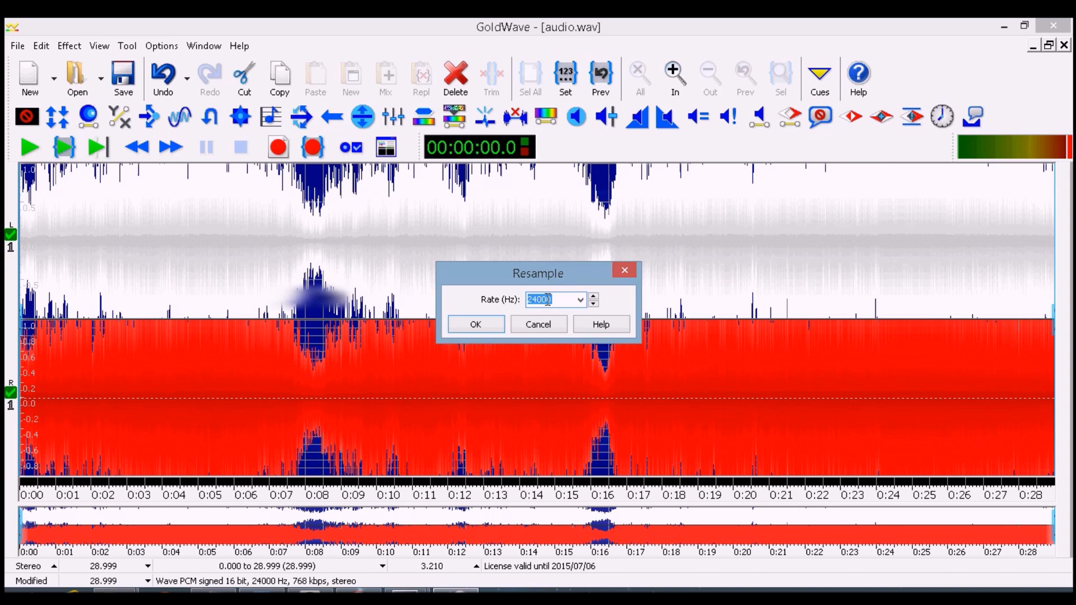
{"action": "left_click", "coordinate": [579, 300]}
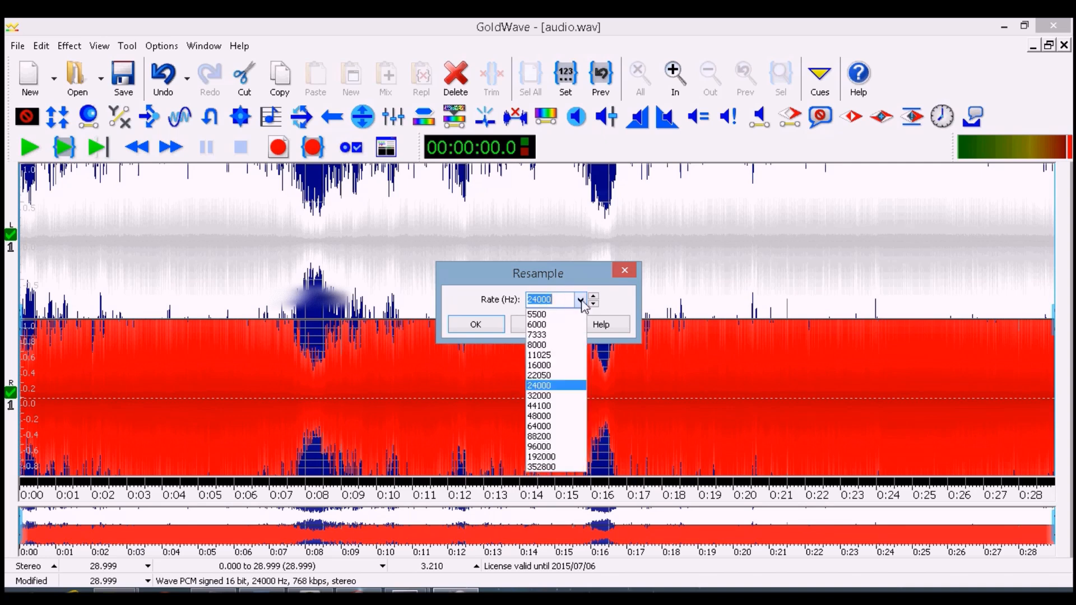
{"action": "left_click", "coordinate": [544, 417]}
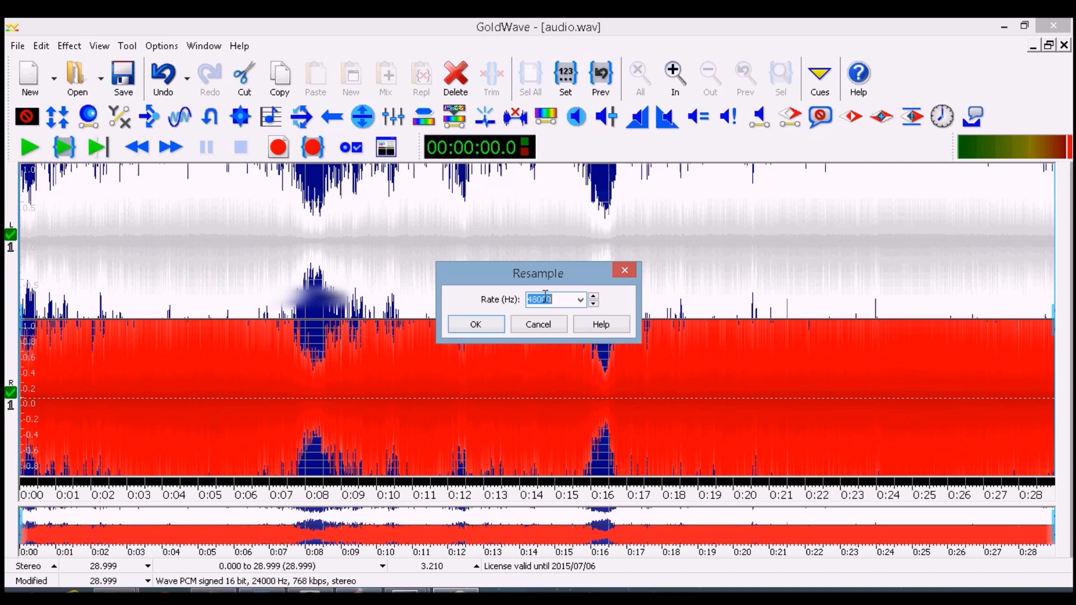
{"action": "left_click", "coordinate": [580, 300]}
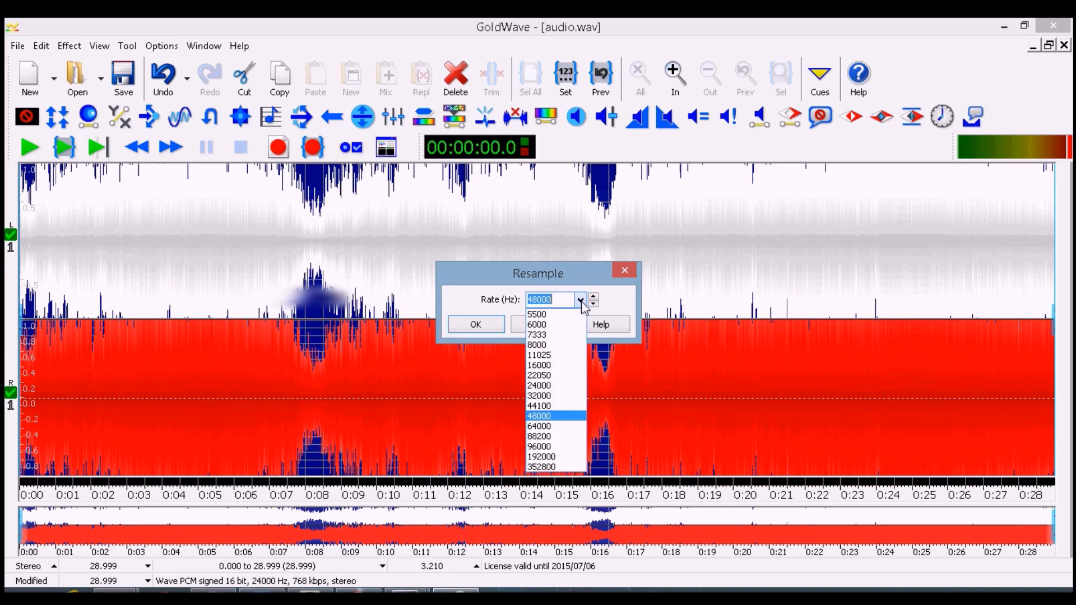
{"action": "left_click", "coordinate": [555, 386]}
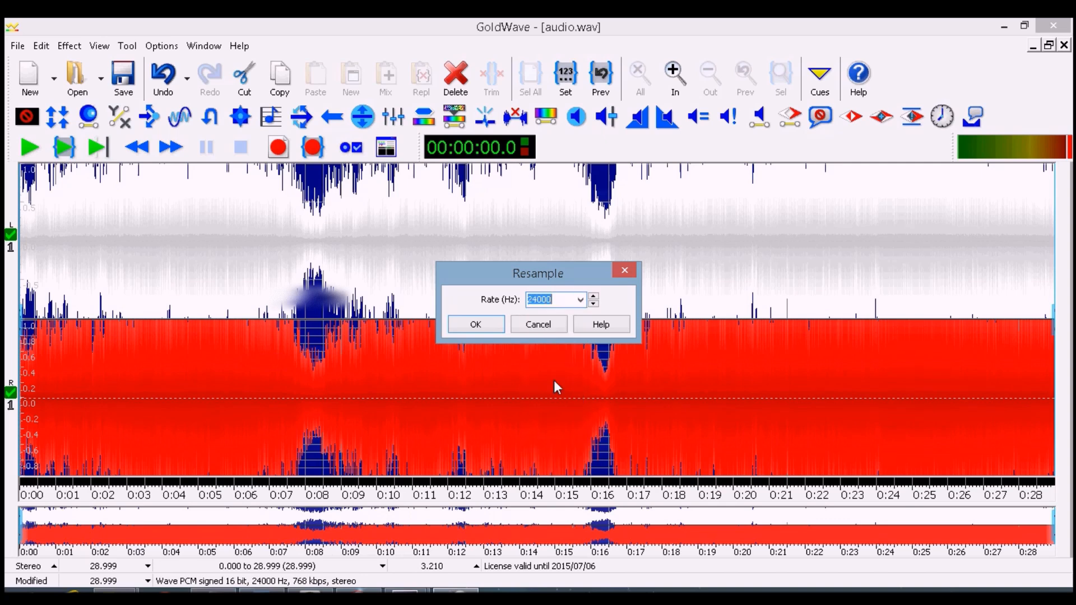
{"action": "key", "text": "Return"}
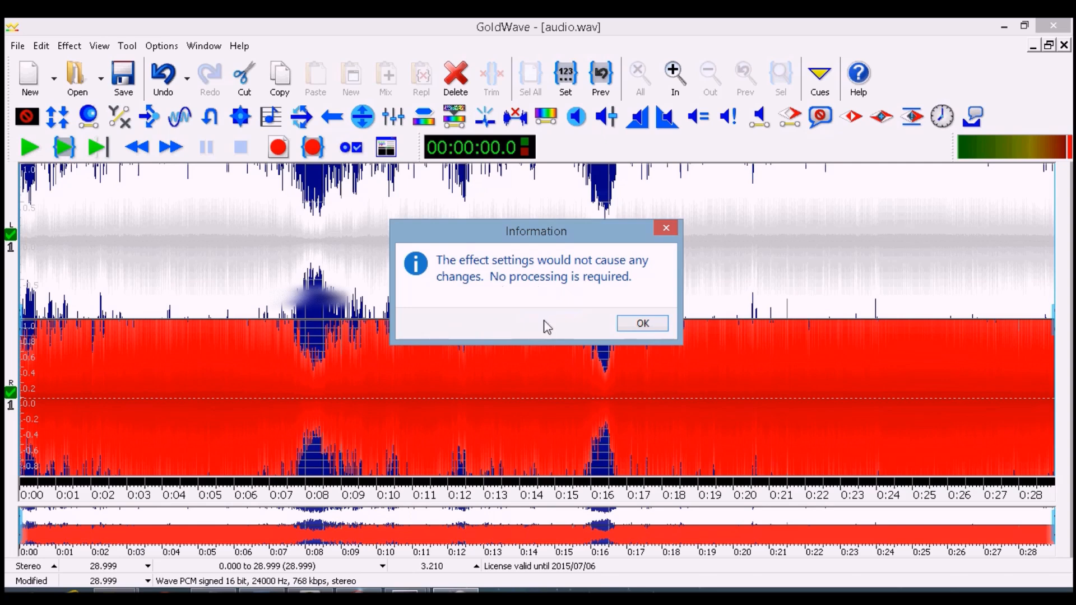
{"action": "left_click", "coordinate": [642, 325]}
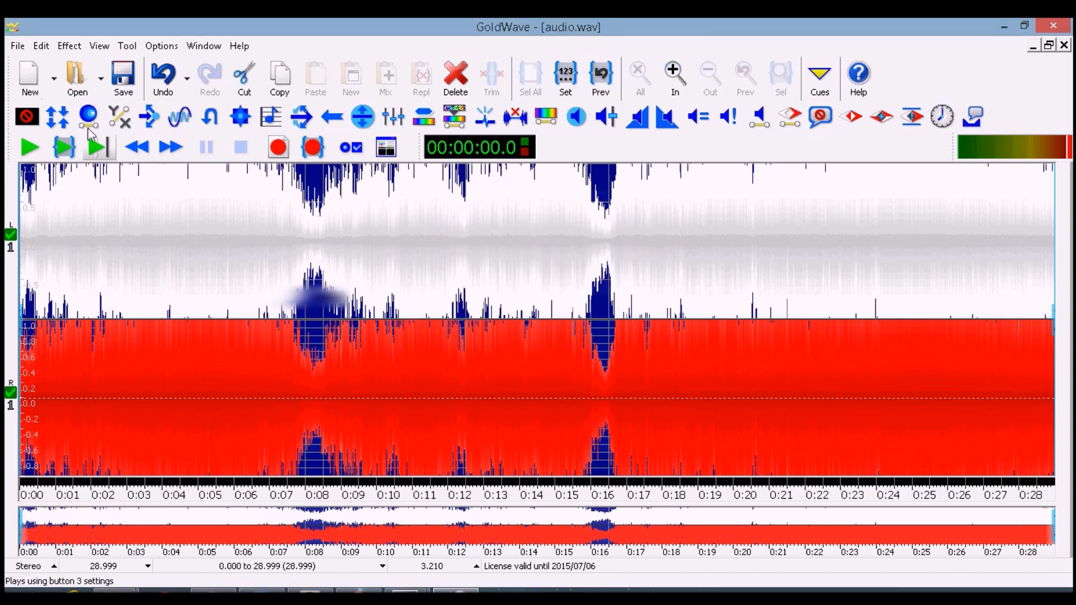
Save the clip as spain in Wave format with attributes PCM signed 16 bit, stereo, 24000 Hz in the anthem folder
{"action": "left_click", "coordinate": [25, 47]}
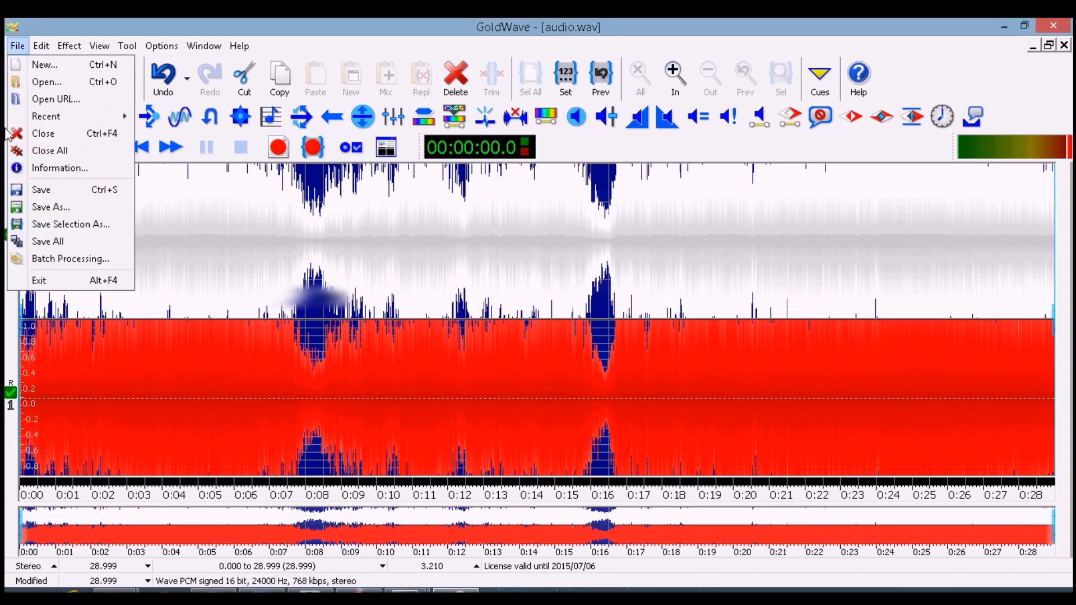
{"action": "left_click", "coordinate": [56, 209]}
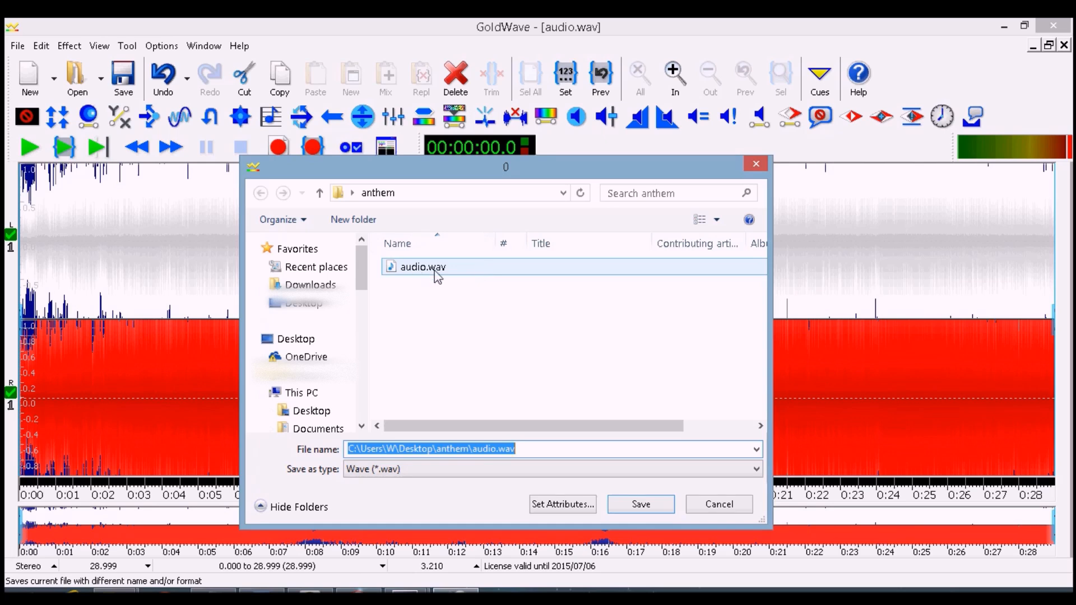
{"action": "left_click", "coordinate": [392, 470]}
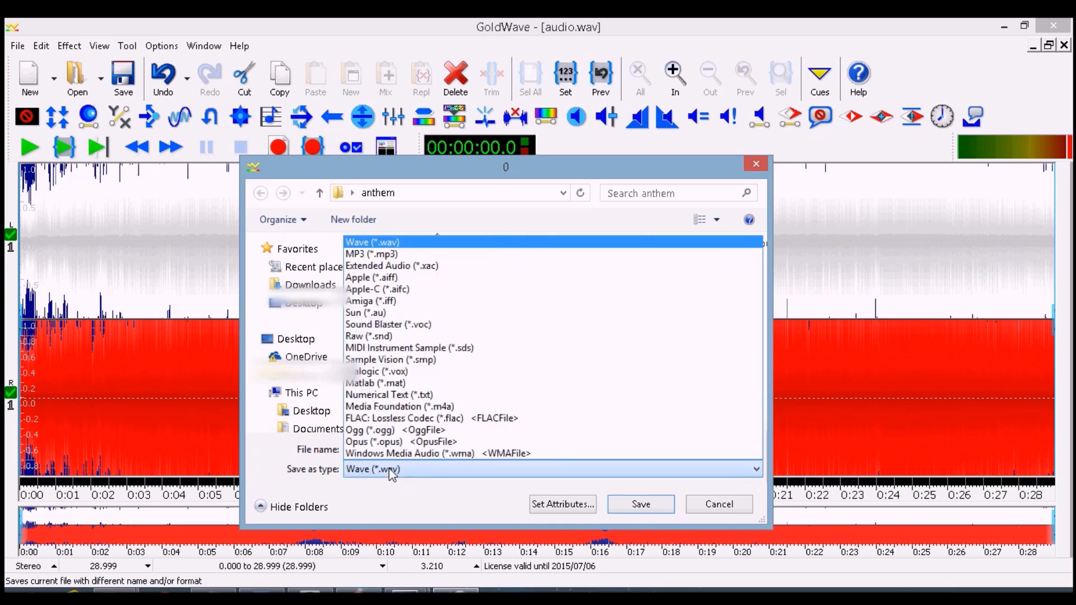
{"action": "left_click", "coordinate": [415, 244]}
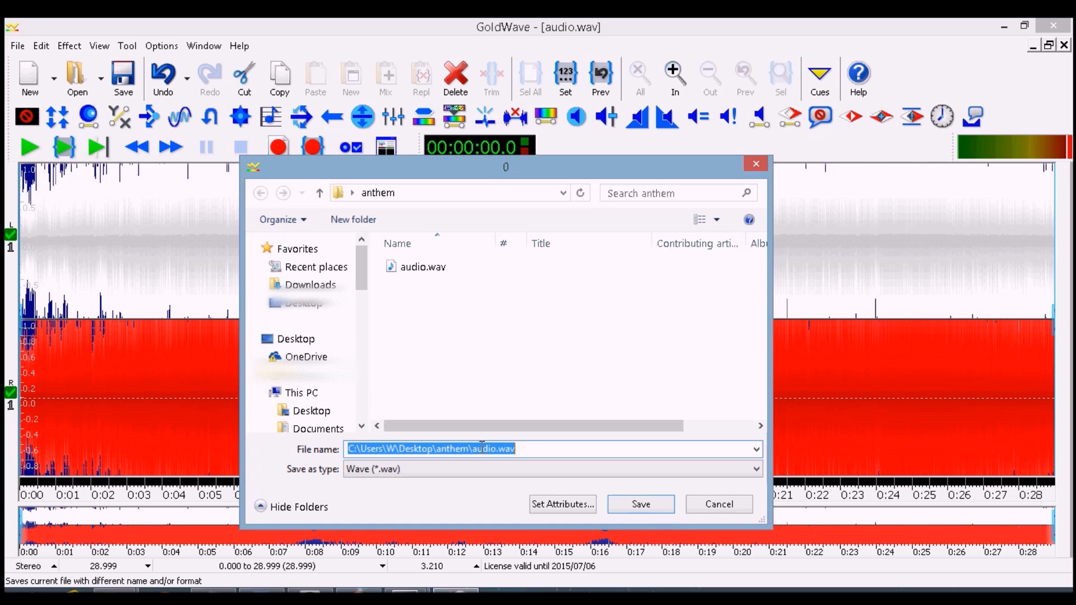
{"action": "type", "text": "spain"}
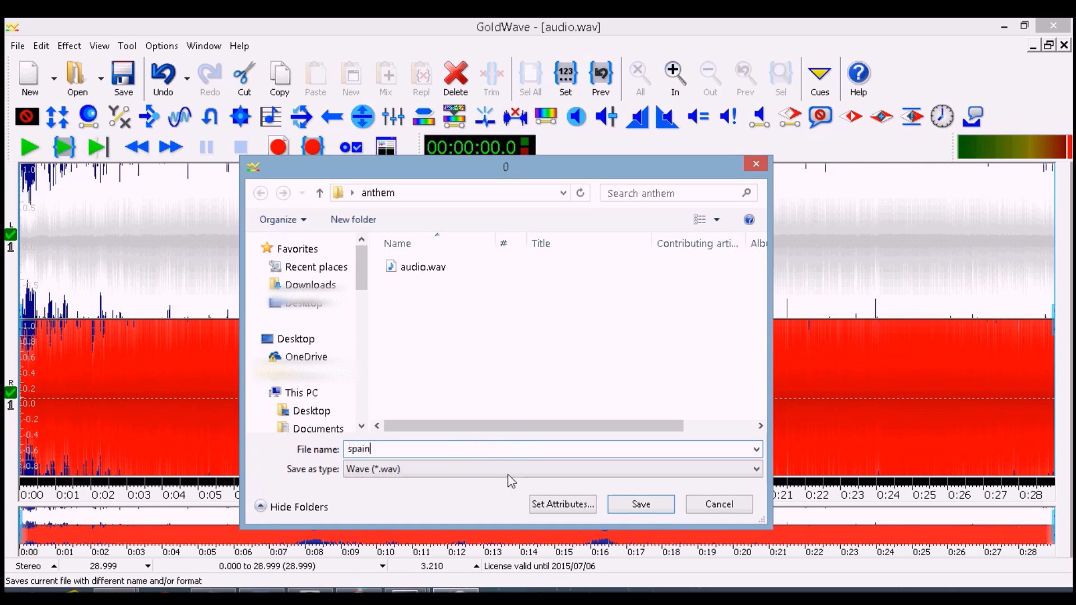
{"action": "left_click", "coordinate": [562, 504]}
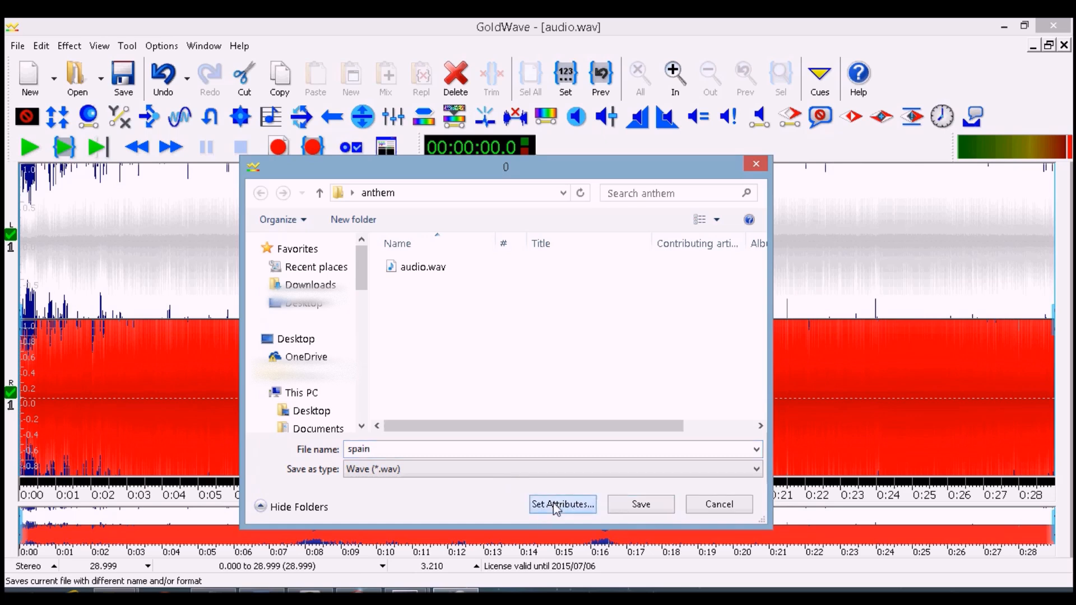
{"action": "left_click", "coordinate": [435, 204]}
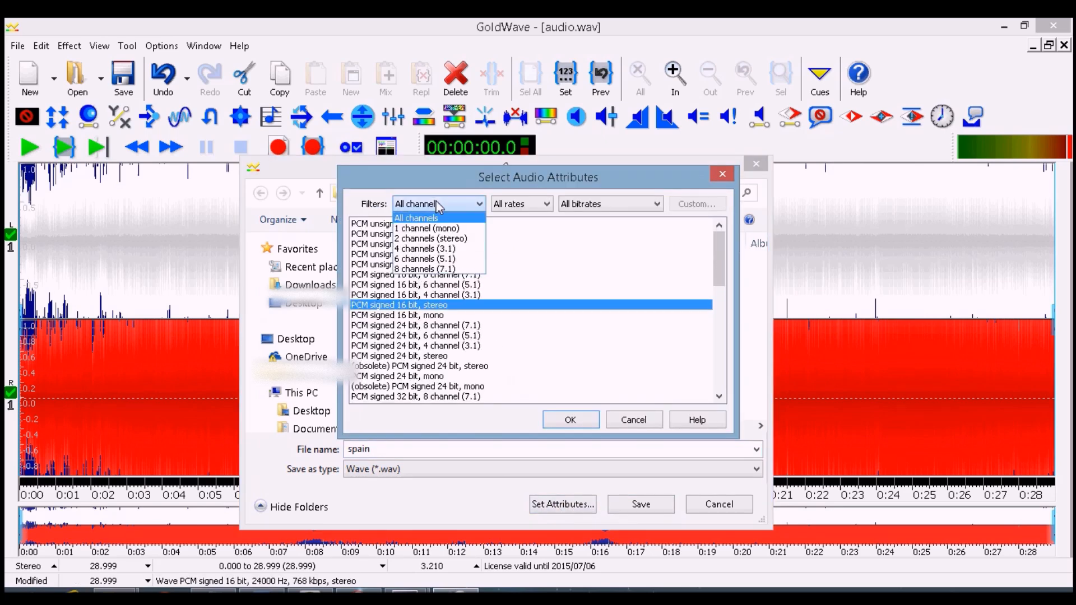
{"action": "left_click", "coordinate": [431, 240]}
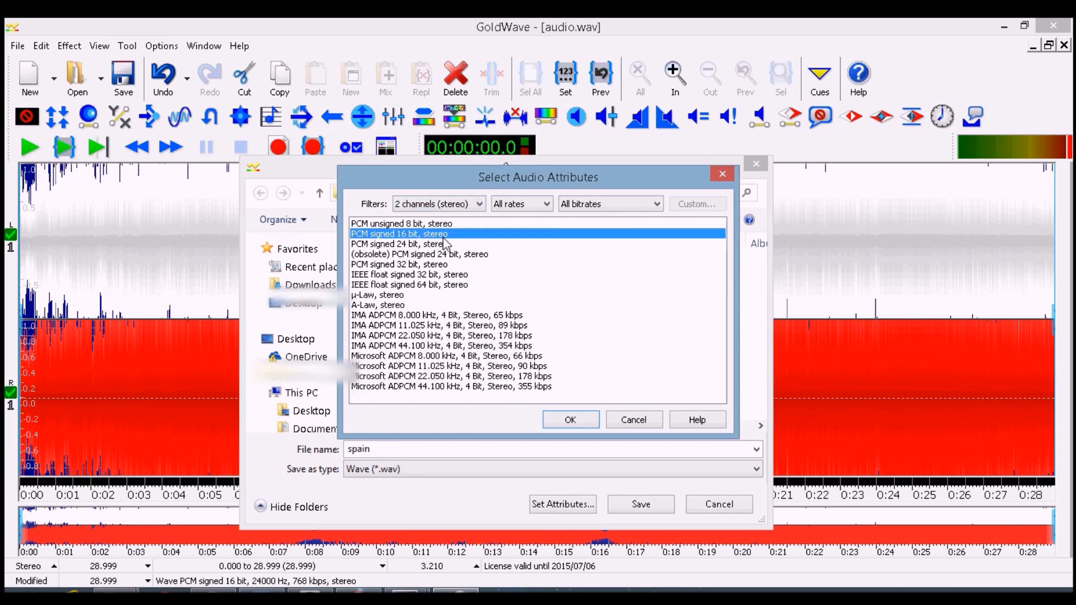
{"action": "left_click", "coordinate": [496, 205]}
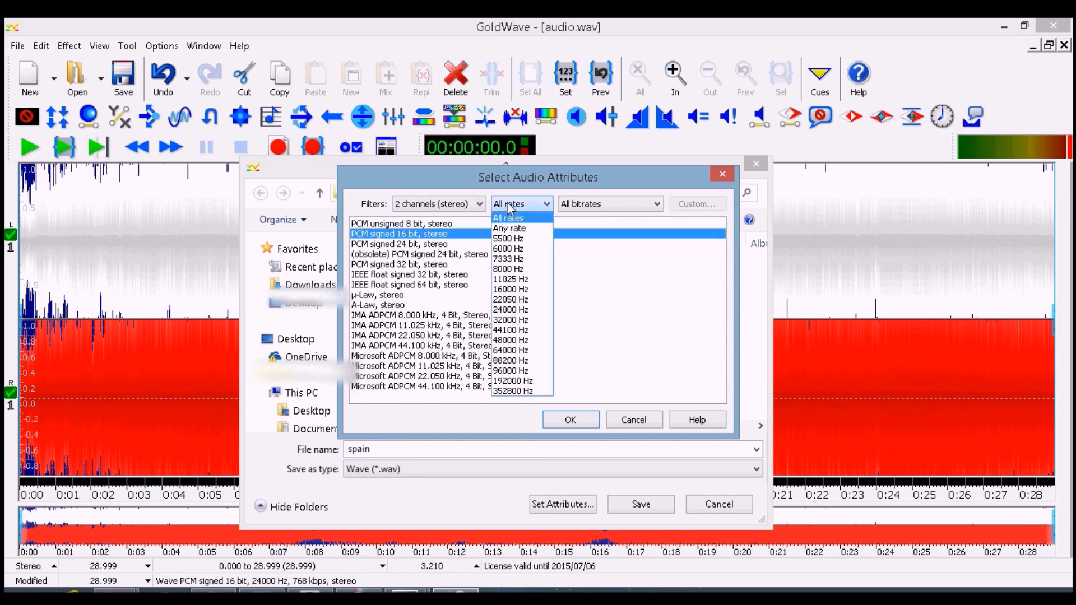
{"action": "left_click", "coordinate": [521, 310]}
{"action": "left_click", "coordinate": [570, 420]}
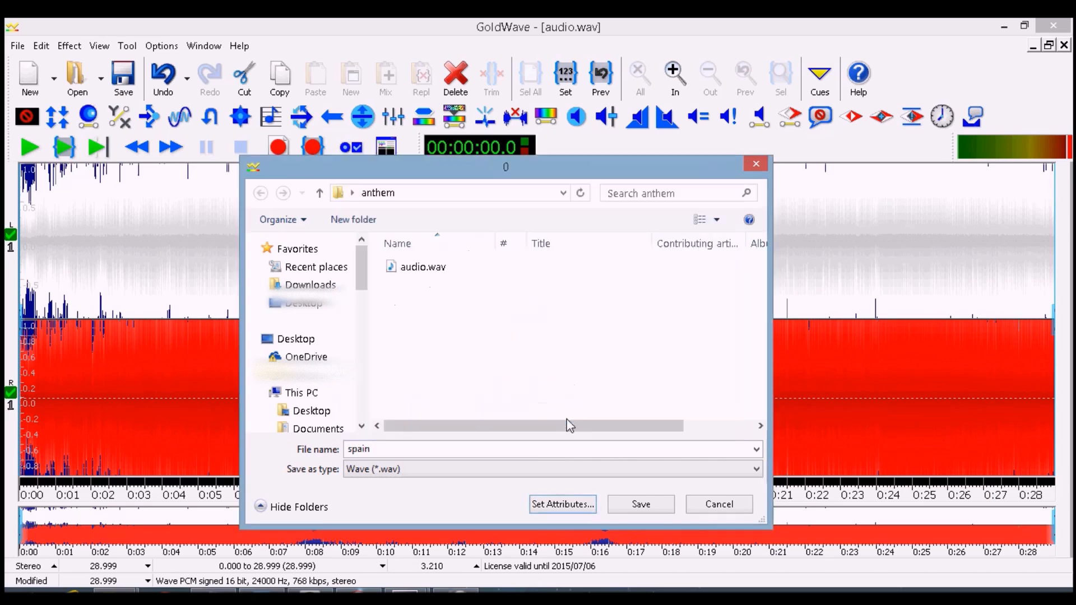
{"action": "left_click", "coordinate": [639, 504]}
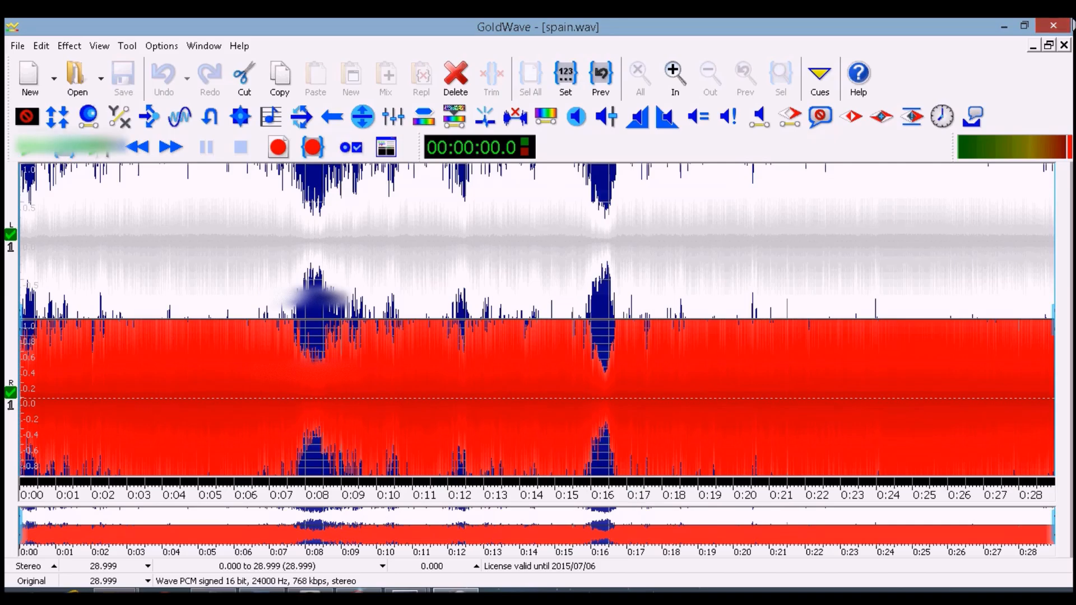
Close GoldWave and open the PES_Sound_File_Converter_1.8 folder inside Editing Tools
{"action": "left_click", "coordinate": [1053, 25]}
{"action": "left_click", "coordinate": [354, 179]}
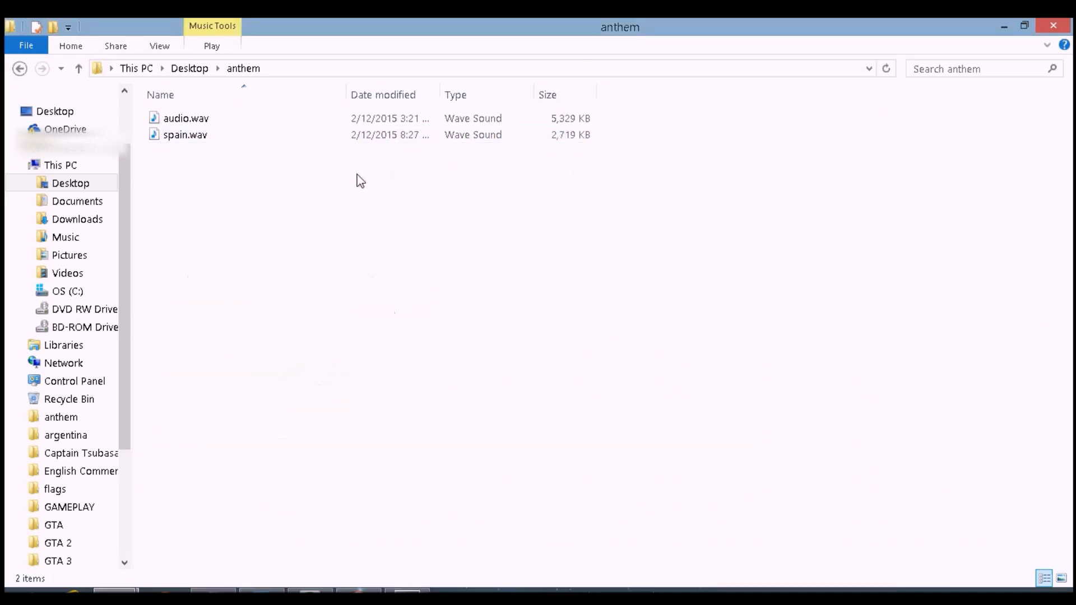
{"action": "left_click", "coordinate": [23, 590]}
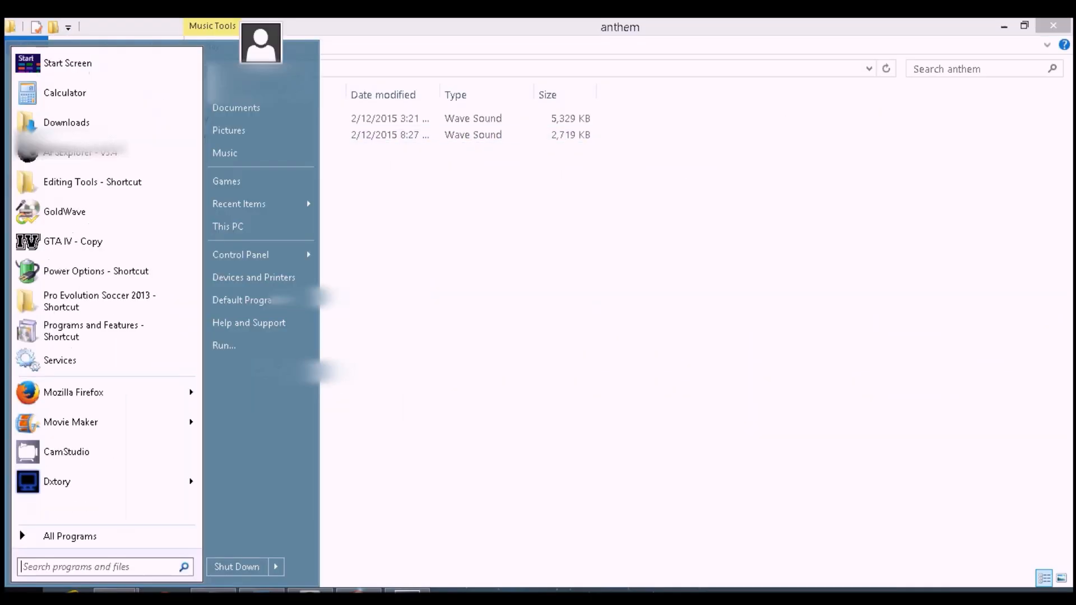
{"action": "left_click", "coordinate": [112, 184]}
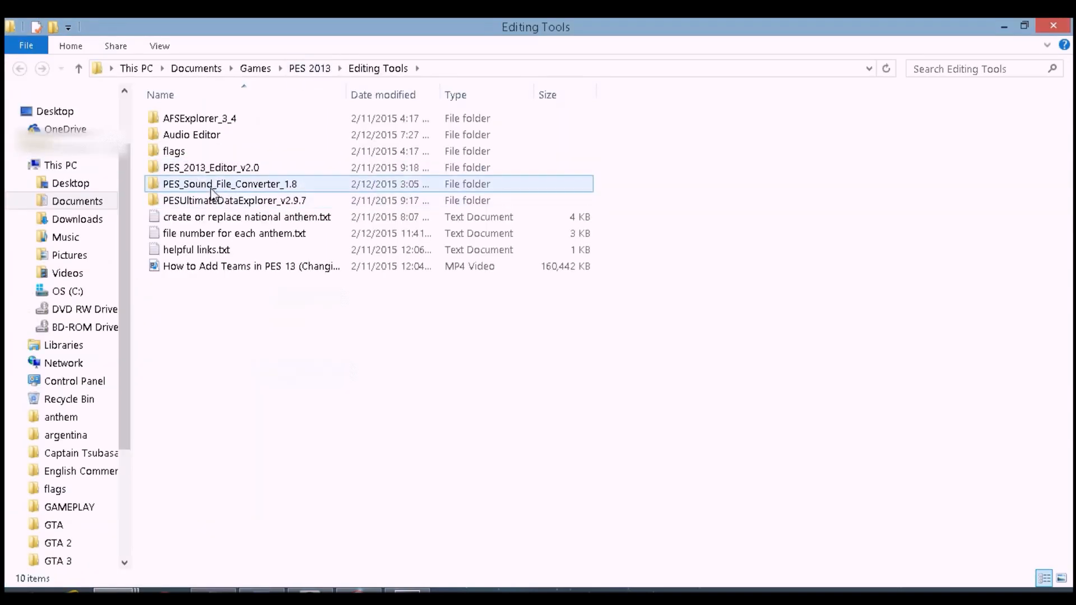
{"action": "left_click", "coordinate": [241, 189]}
{"action": "double_click", "coordinate": [241, 189]}
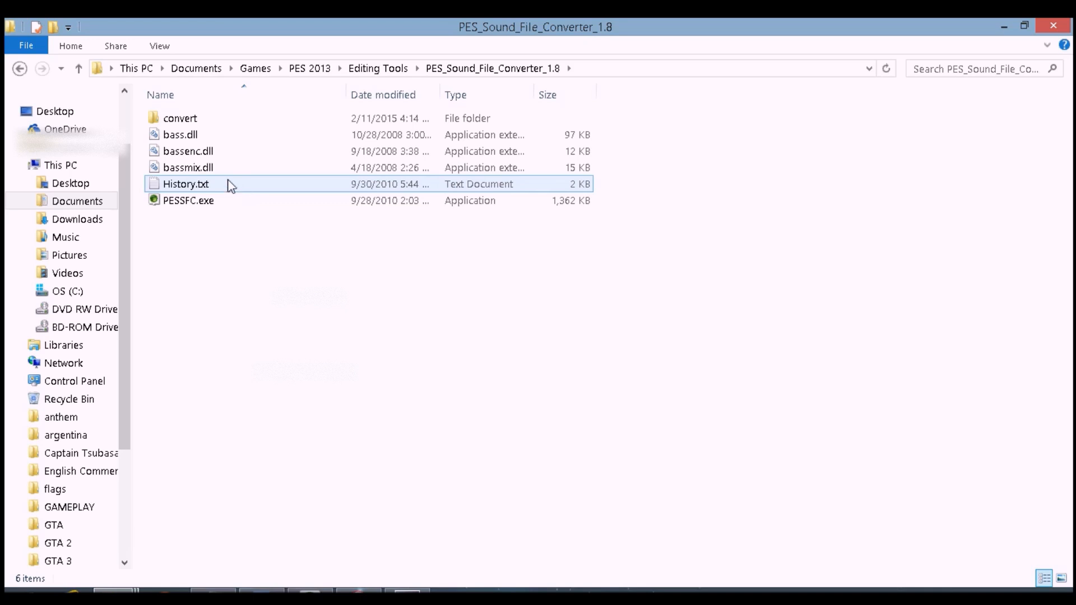
Launch PESSFC.exe, set the conversion from WAV to AIX, and add spain.wav from the anthem folder
{"action": "double_click", "coordinate": [205, 202]}
{"action": "left_click", "coordinate": [470, 239]}
{"action": "left_click", "coordinate": [455, 253]}
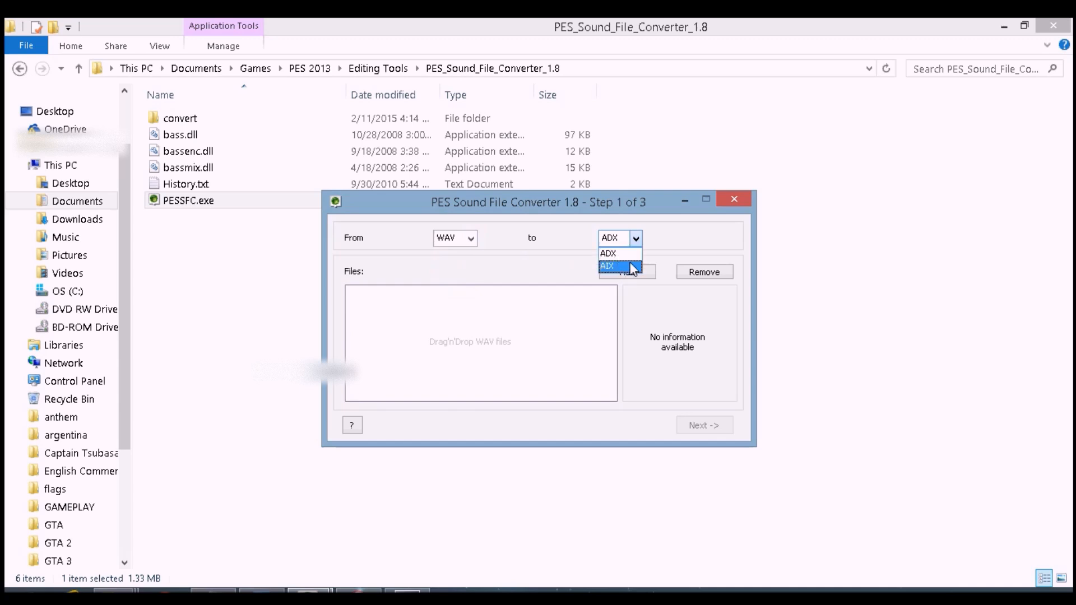
{"action": "left_click", "coordinate": [619, 265]}
{"action": "left_click", "coordinate": [637, 275]}
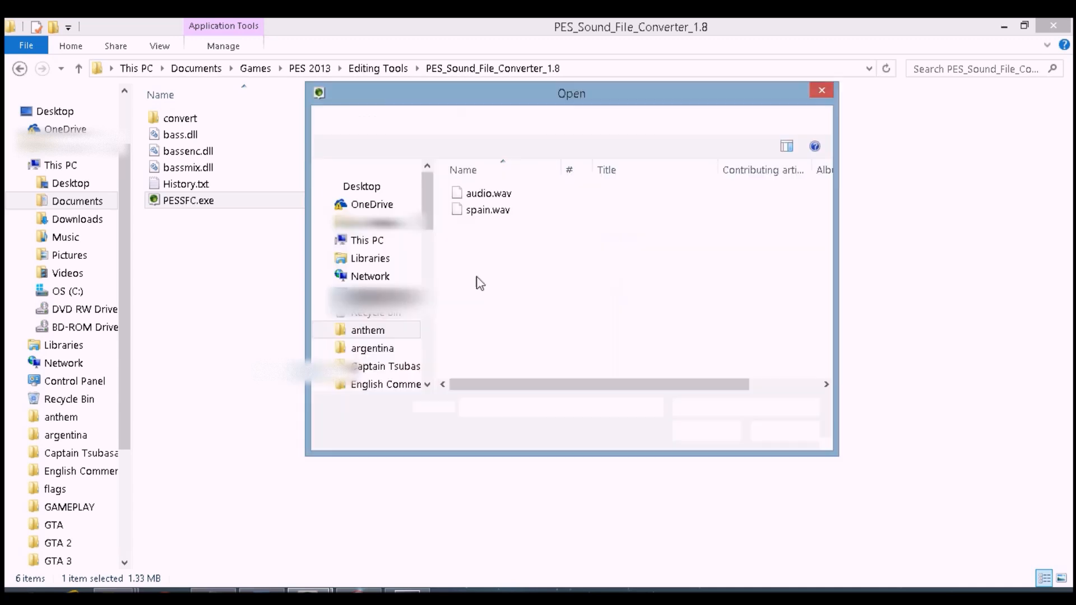
{"action": "double_click", "coordinate": [505, 211]}
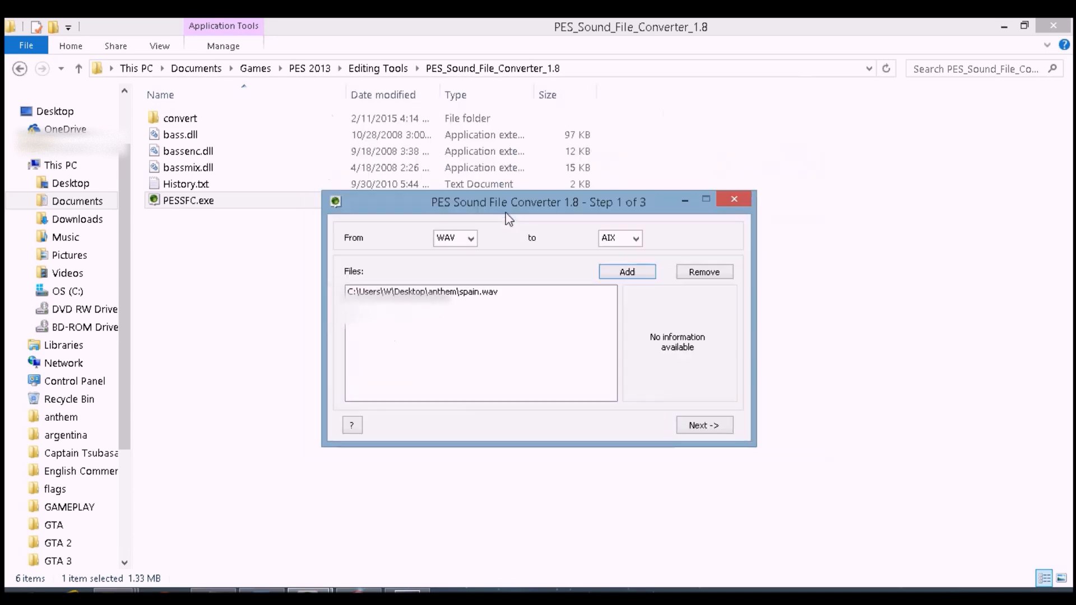
Convert spain.wav to AIX using the source directory as the destination folder
{"action": "left_click", "coordinate": [719, 428]}
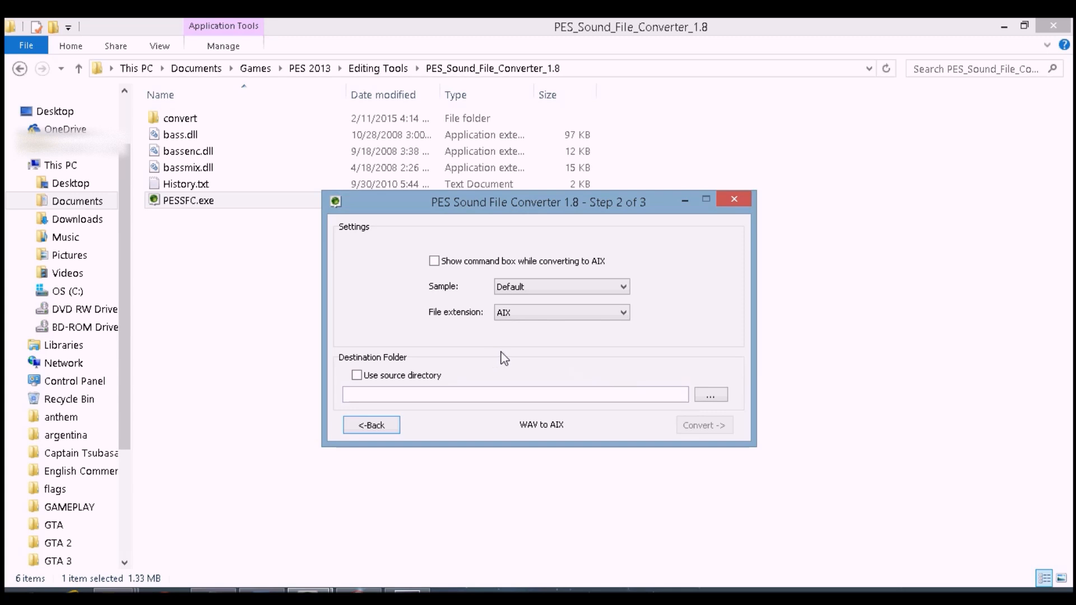
{"action": "left_click", "coordinate": [374, 376]}
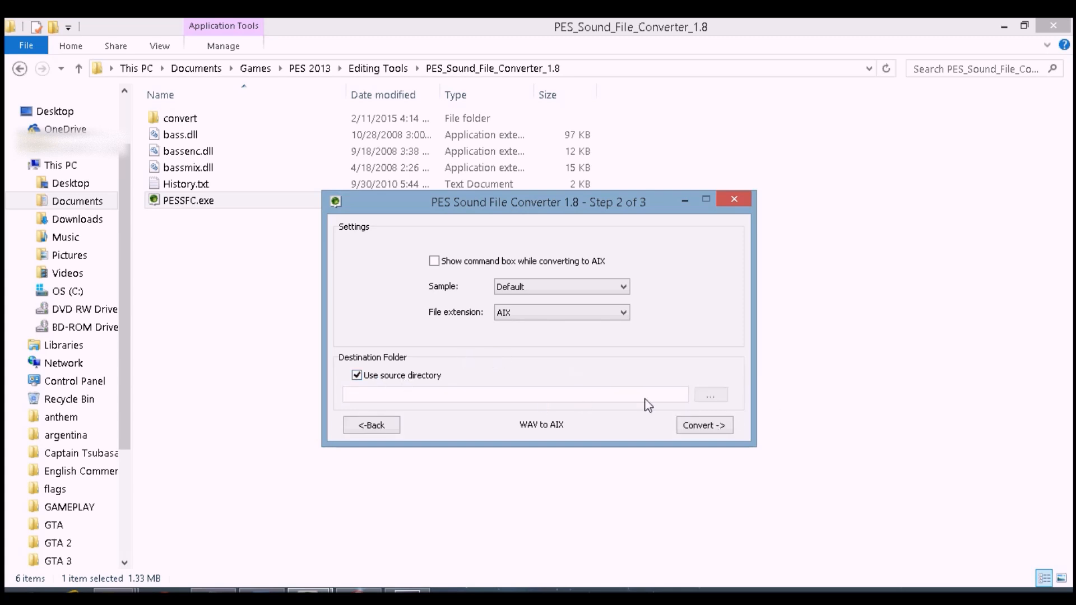
{"action": "left_click", "coordinate": [694, 430]}
{"action": "left_click", "coordinate": [704, 428]}
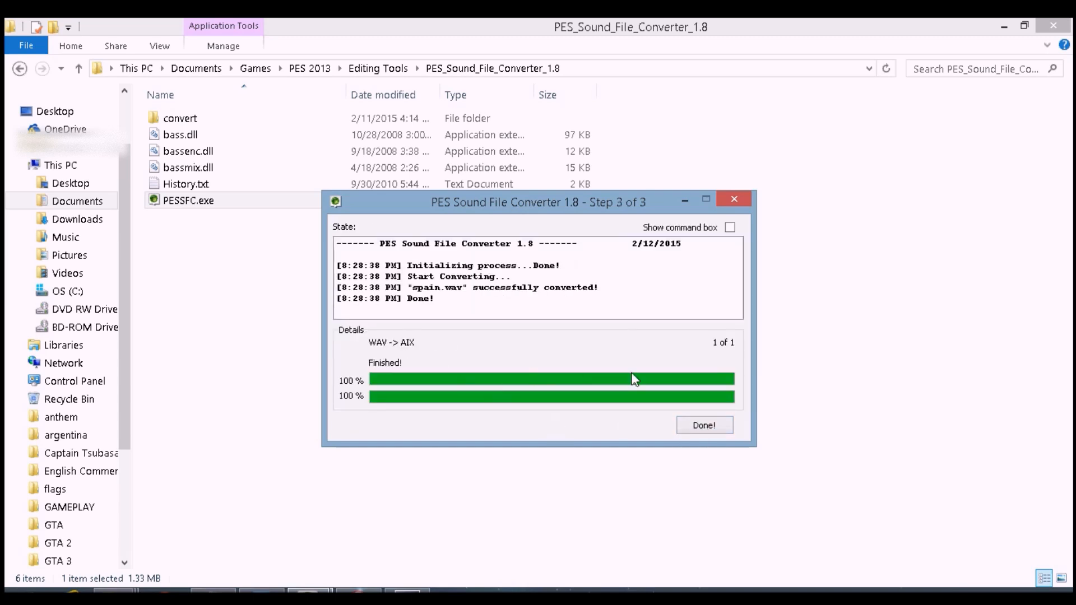
{"action": "left_click", "coordinate": [704, 426]}
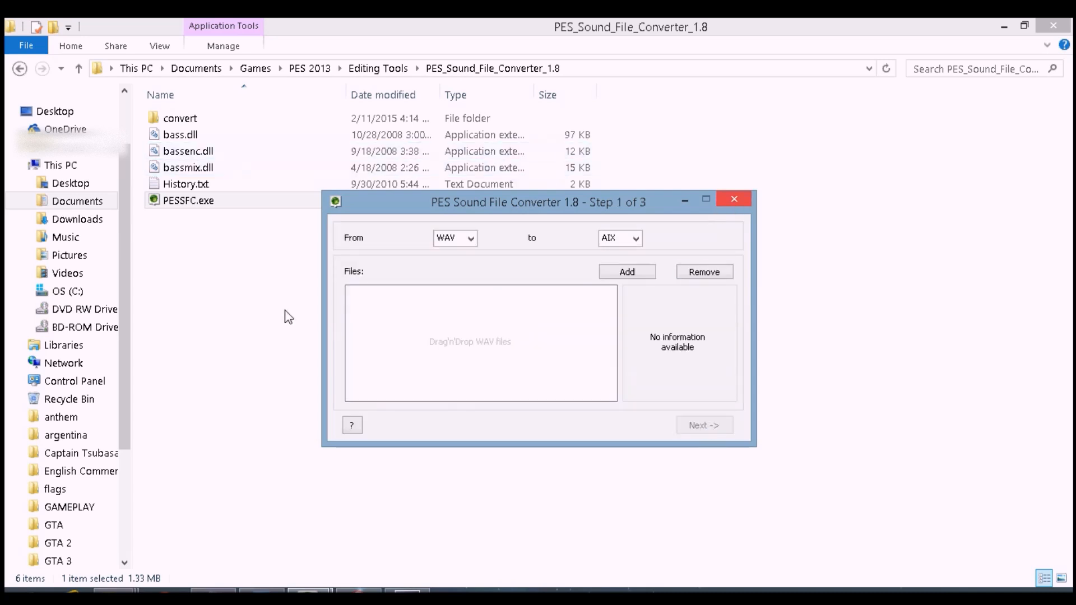
Close both PES Sound File Converter windows and open the anthem folder on the Desktop
{"action": "key", "text": "alt+F4"}
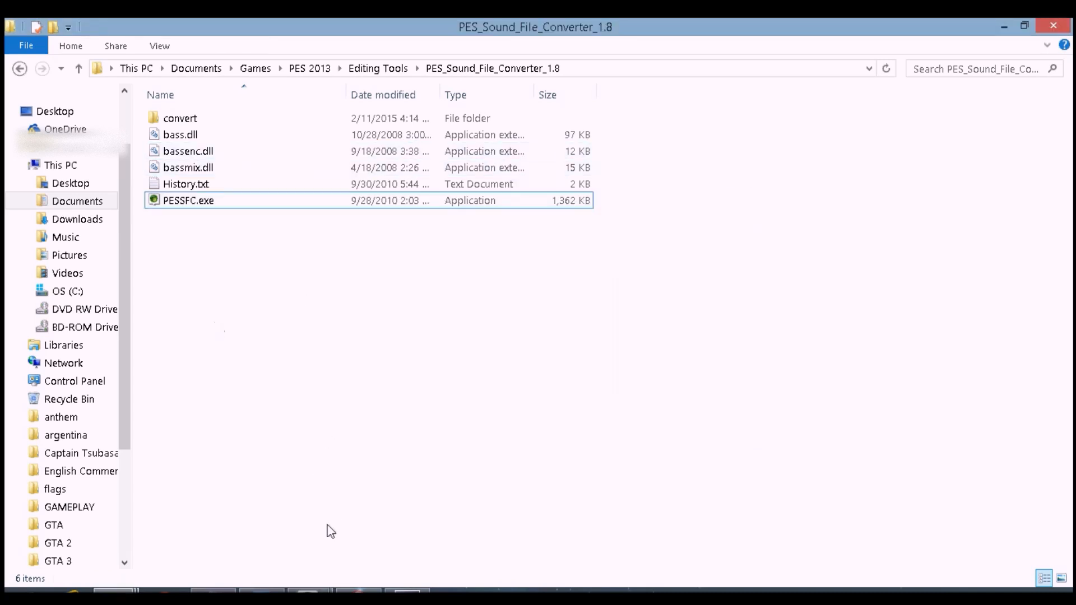
{"action": "left_click", "coordinate": [311, 595]}
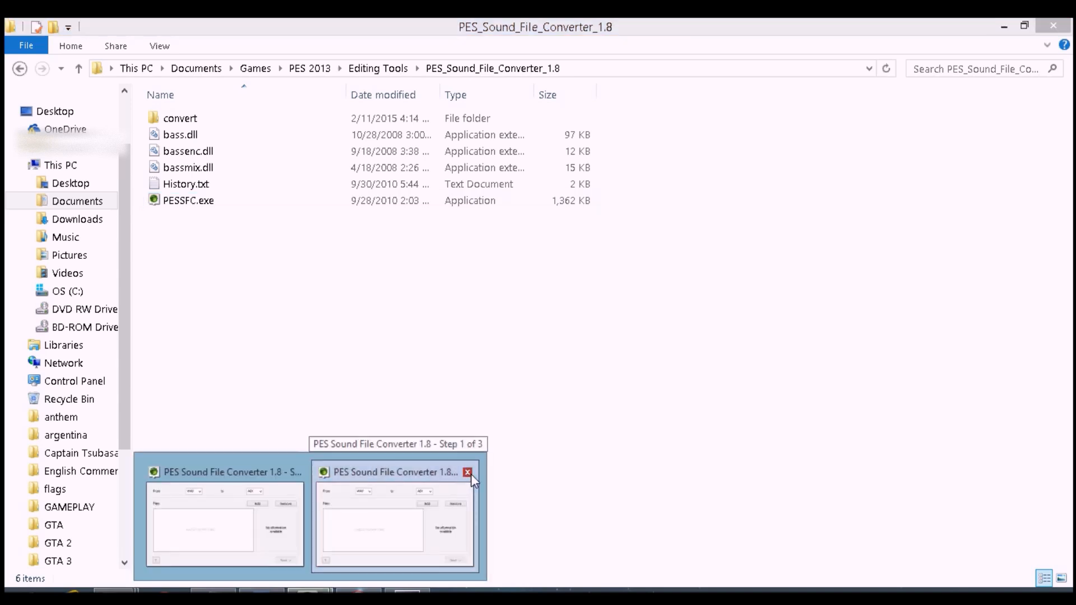
{"action": "left_click", "coordinate": [466, 476]}
{"action": "left_click", "coordinate": [384, 473]}
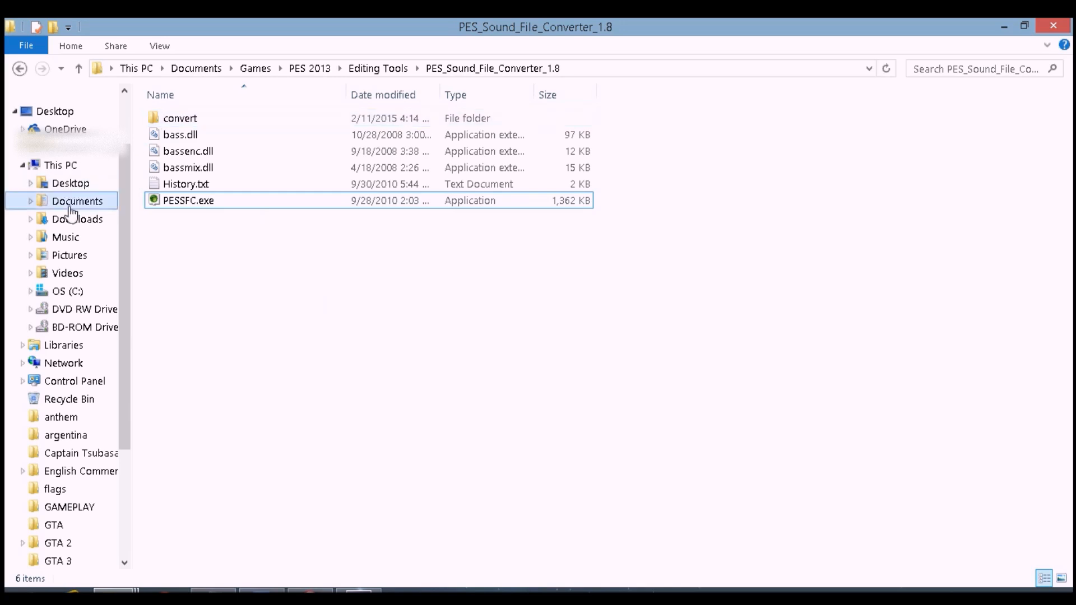
{"action": "left_click", "coordinate": [70, 183]}
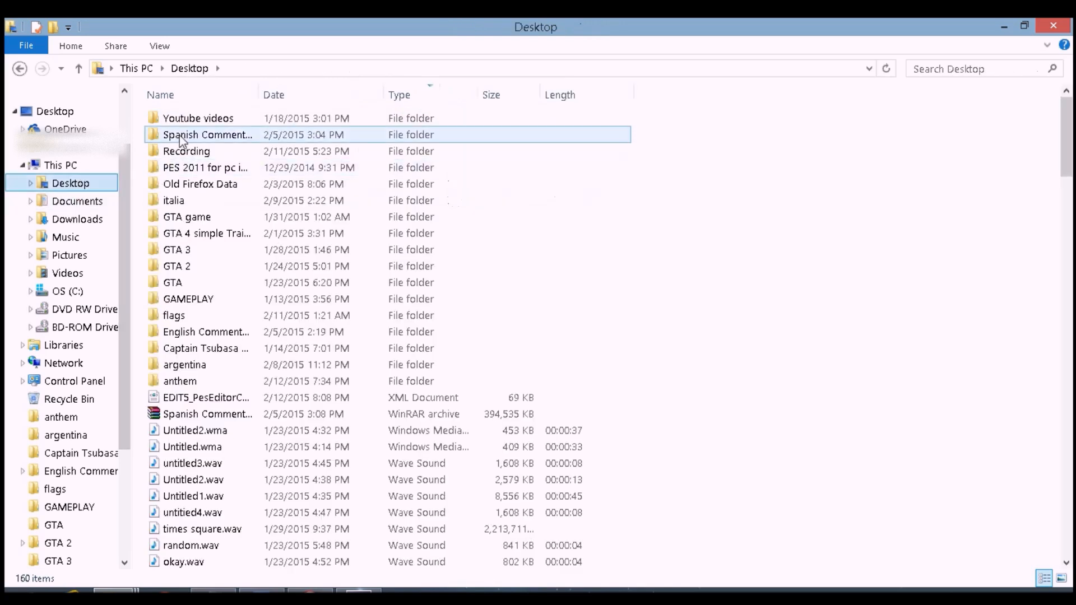
{"action": "double_click", "coordinate": [186, 382]}
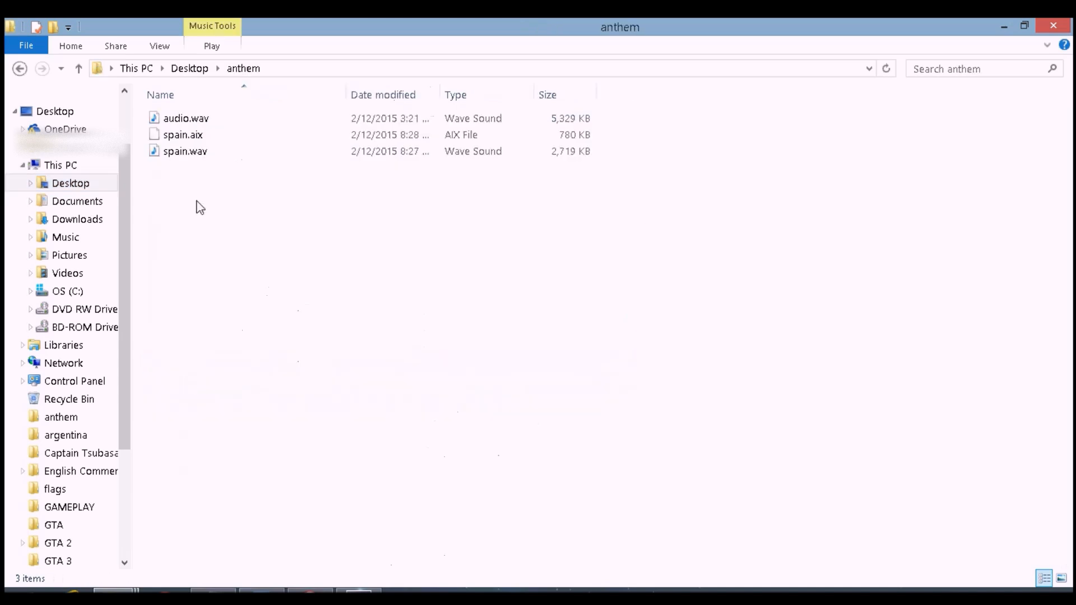
Open the anthem file-number list in Notepad and copy the unnamed_ prefix from the IRELAND Anthem entry
{"action": "left_click", "coordinate": [193, 137]}
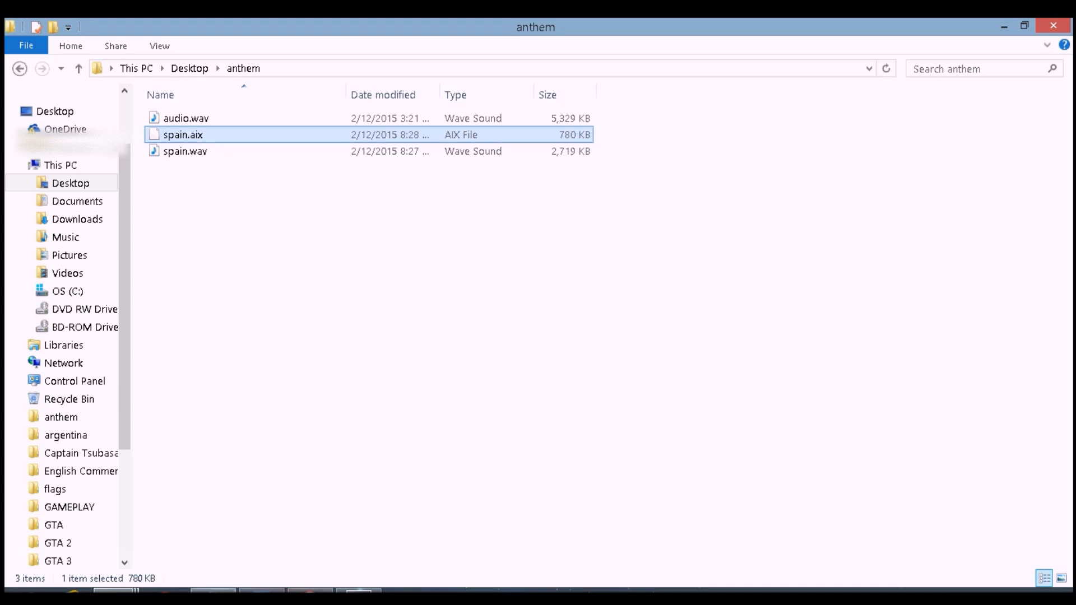
{"action": "left_click", "coordinate": [213, 591]}
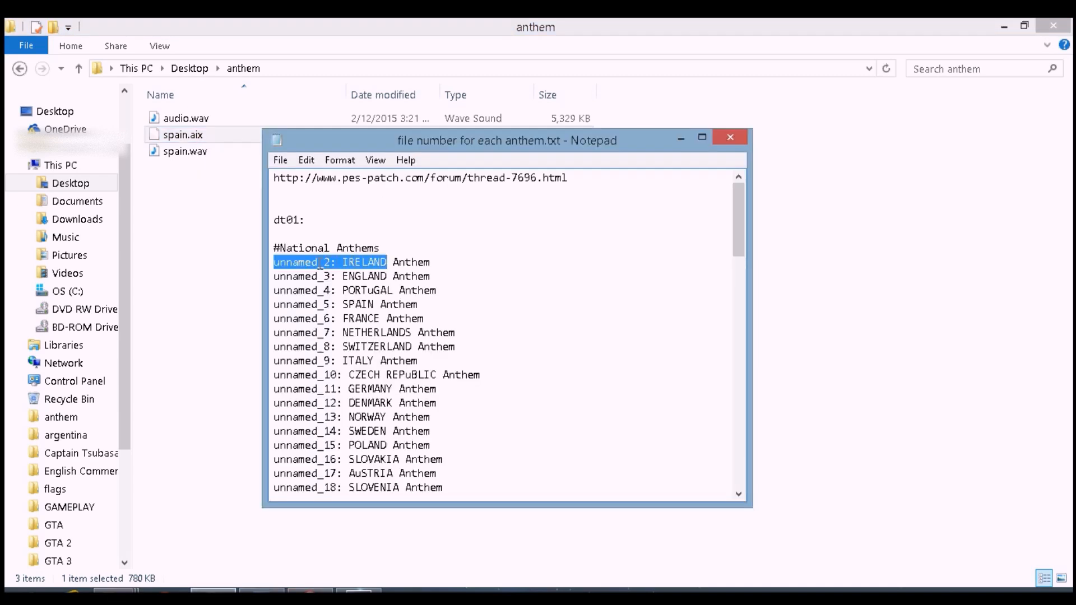
{"action": "left_click", "coordinate": [325, 262]}
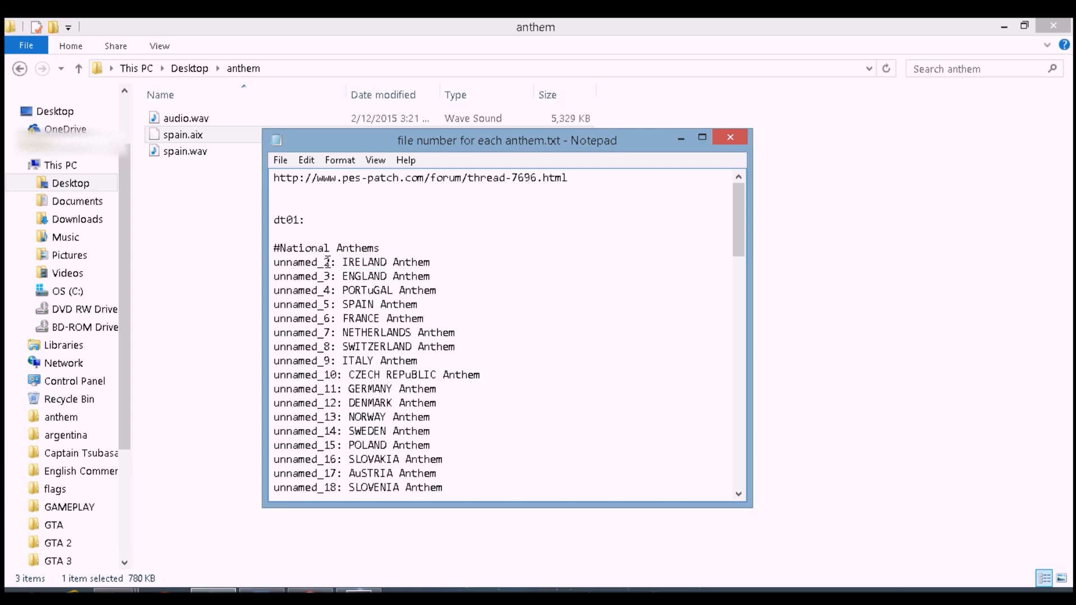
{"action": "left_click_drag", "start_coordinate": [325, 262], "coordinate": [280, 264]}
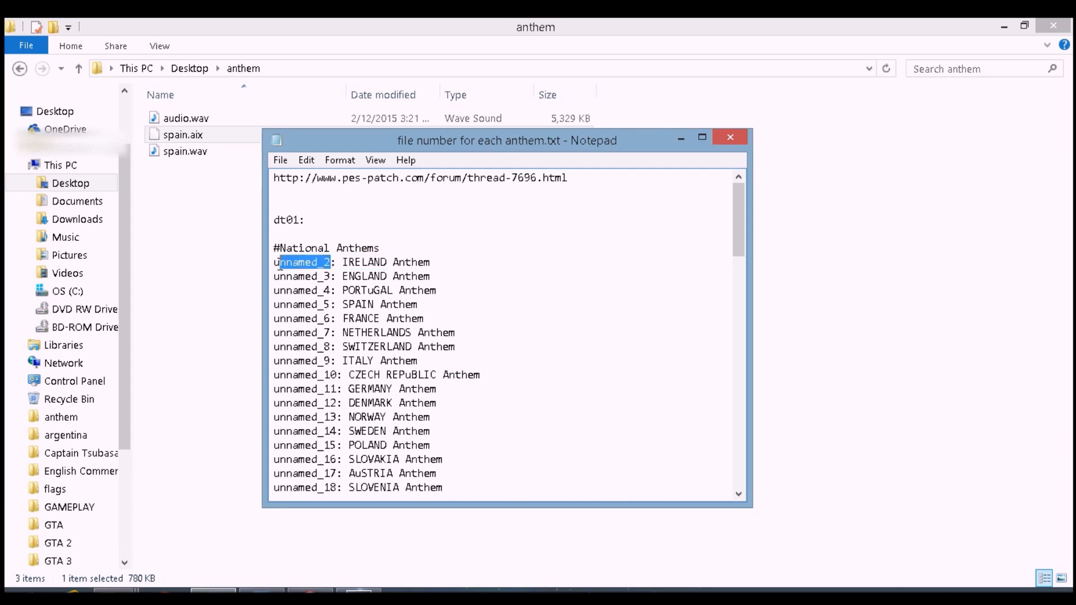
{"action": "right_click", "coordinate": [324, 266]}
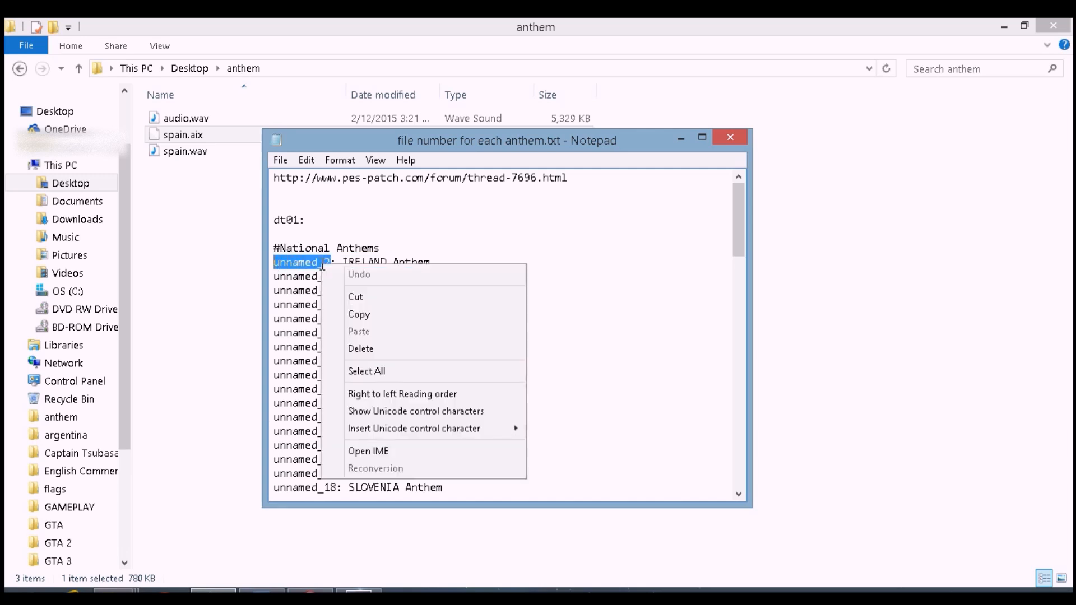
{"action": "left_click", "coordinate": [347, 316]}
Rename spain.aix to unnamed_2.bin, accepting the file extension change
{"action": "left_click", "coordinate": [182, 135]}
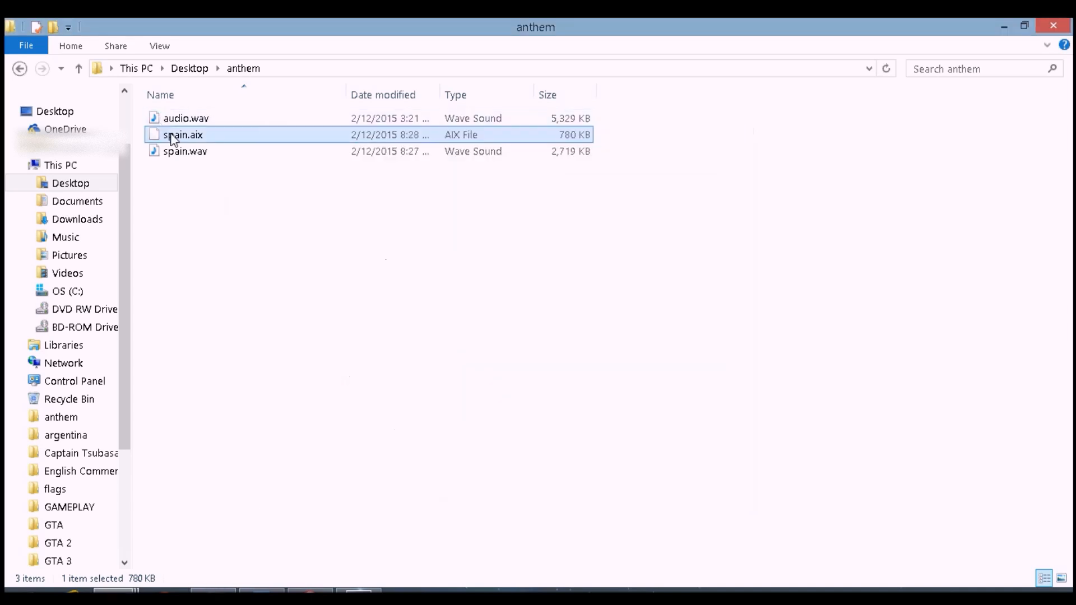
{"action": "left_click", "coordinate": [184, 136]}
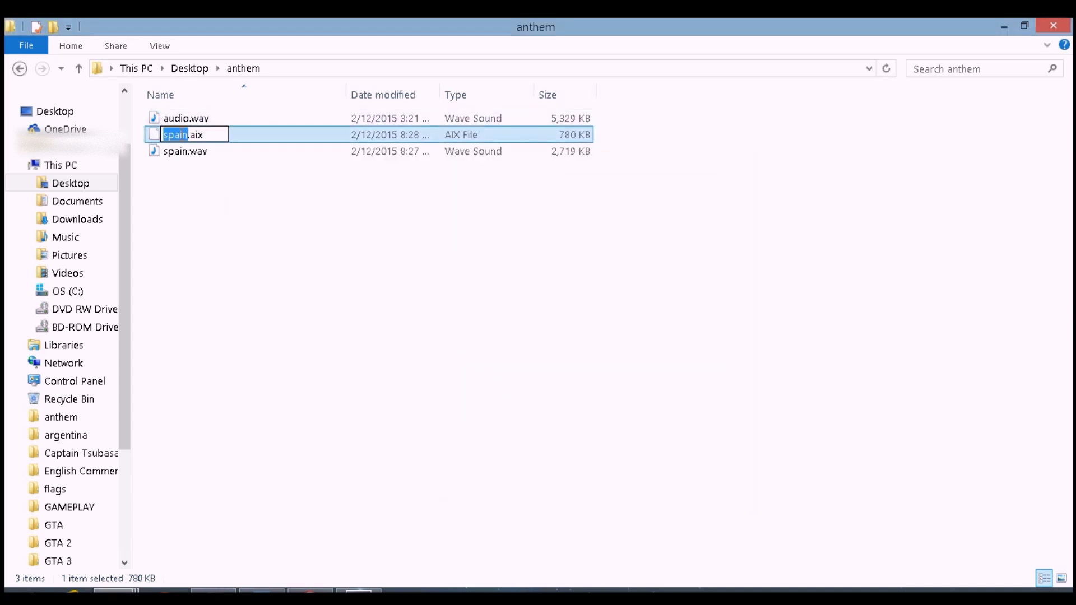
{"action": "type", "text": "u"}
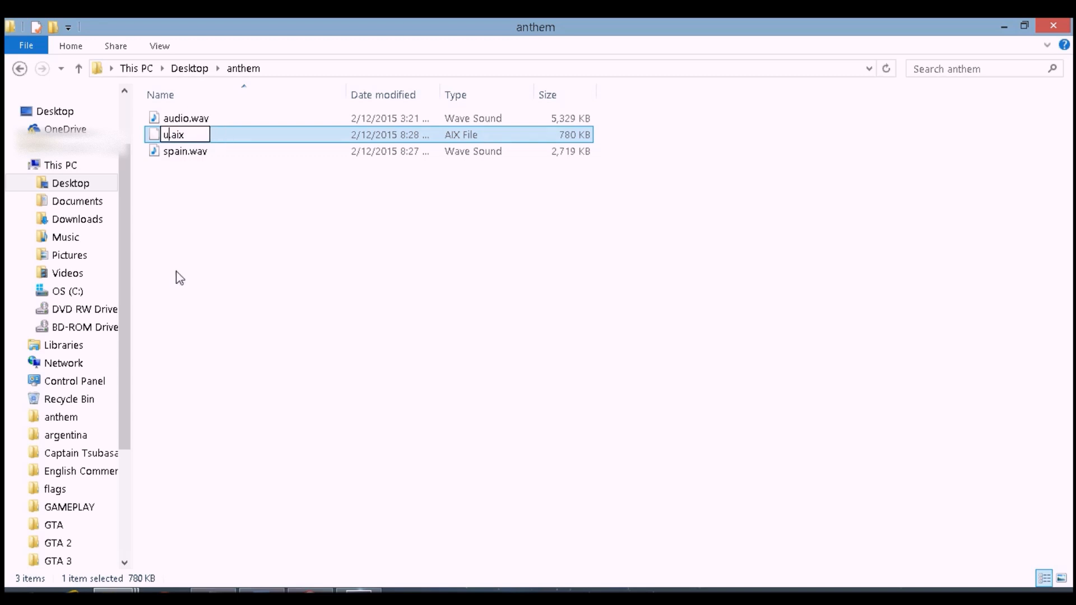
{"action": "type", "text": "nnamed_"}
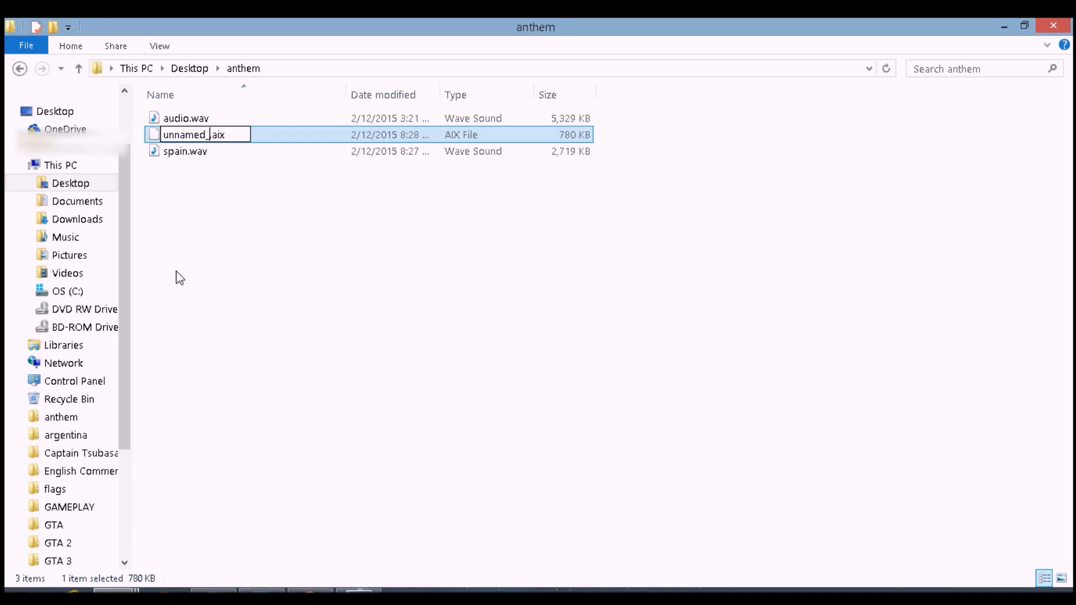
{"action": "key", "text": "BackSpace"}
{"action": "key", "text": "BackSpace"}
{"action": "key", "text": "BackSpace"}
{"action": "key", "text": "BackSpace"}
{"action": "key", "text": "BackSpace"}
{"action": "key", "text": "BackSpace"}
{"action": "key", "text": "BackSpace"}
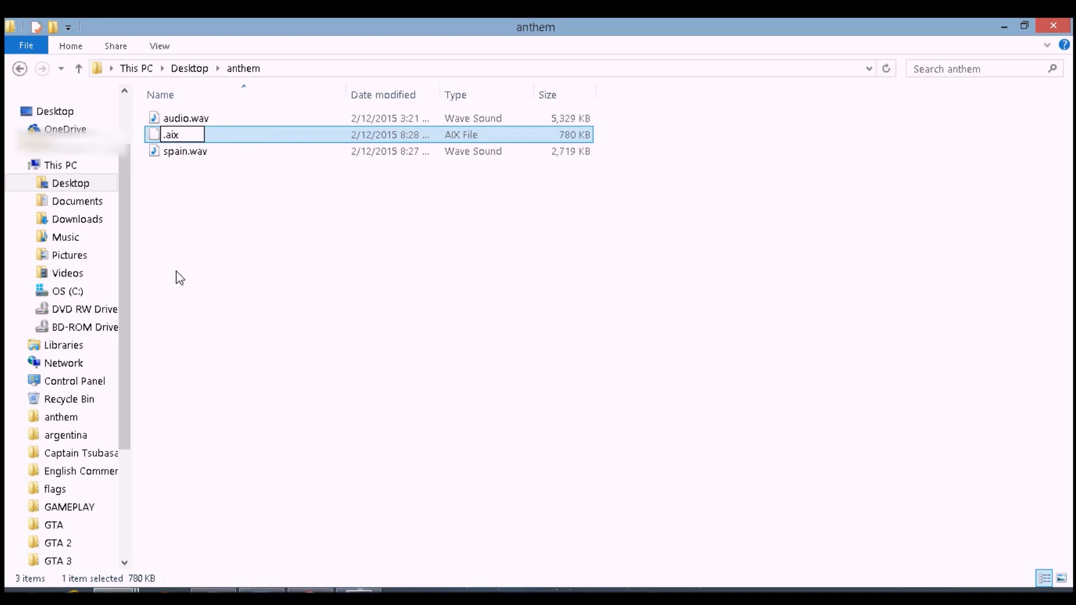
{"action": "type", "text": "unnamed_2"}
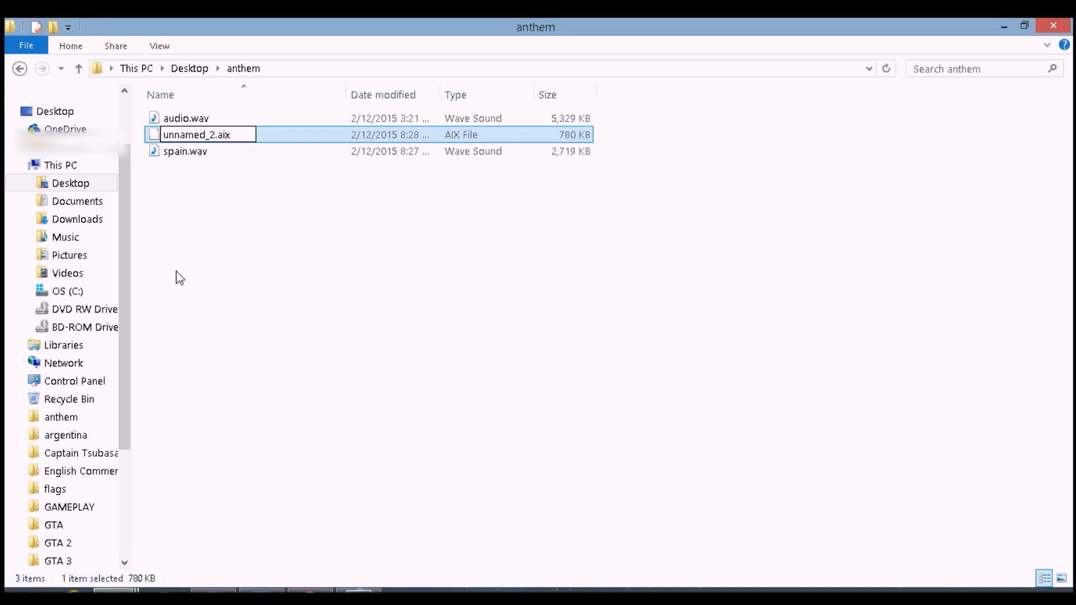
{"action": "key", "text": "BackSpace"}
{"action": "key", "text": "BackSpace"}
{"action": "key", "text": "BackSpace"}
{"action": "type", "text": "bin"}
{"action": "key", "text": "Return"}
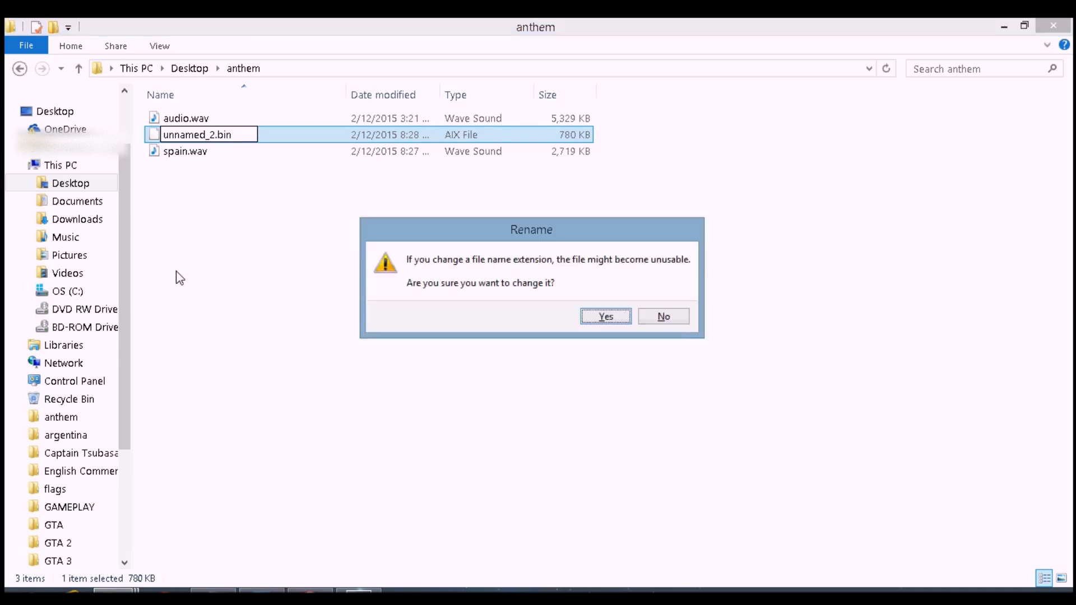
{"action": "left_click", "coordinate": [607, 316]}
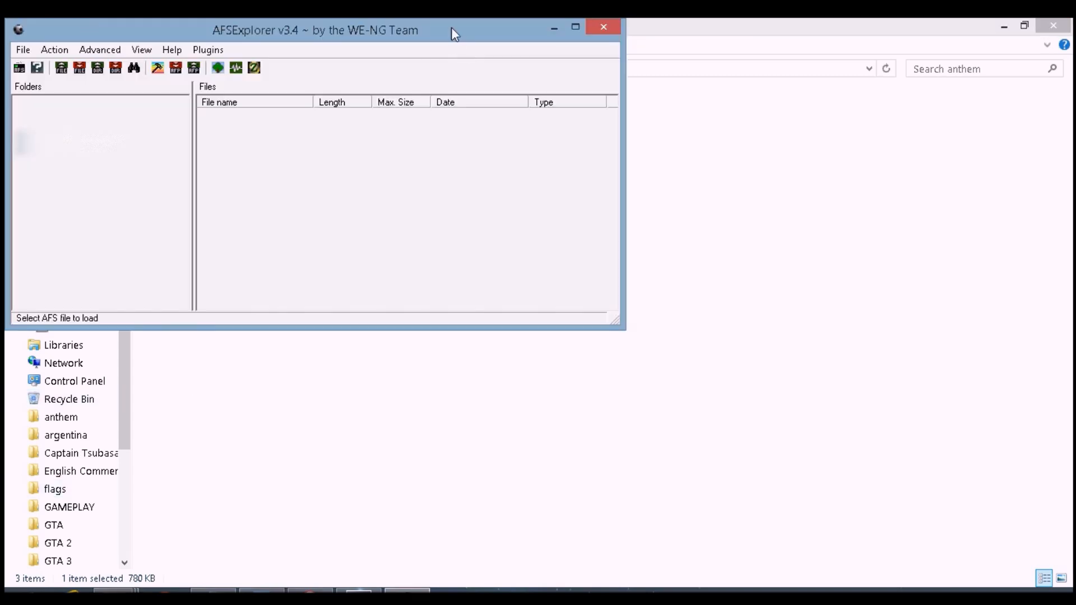
Launch AFSExplorer and open dt01.img from the Pro Evolution Soccer 2013 img folder, showing all file types
{"action": "double_click", "coordinate": [450, 30]}
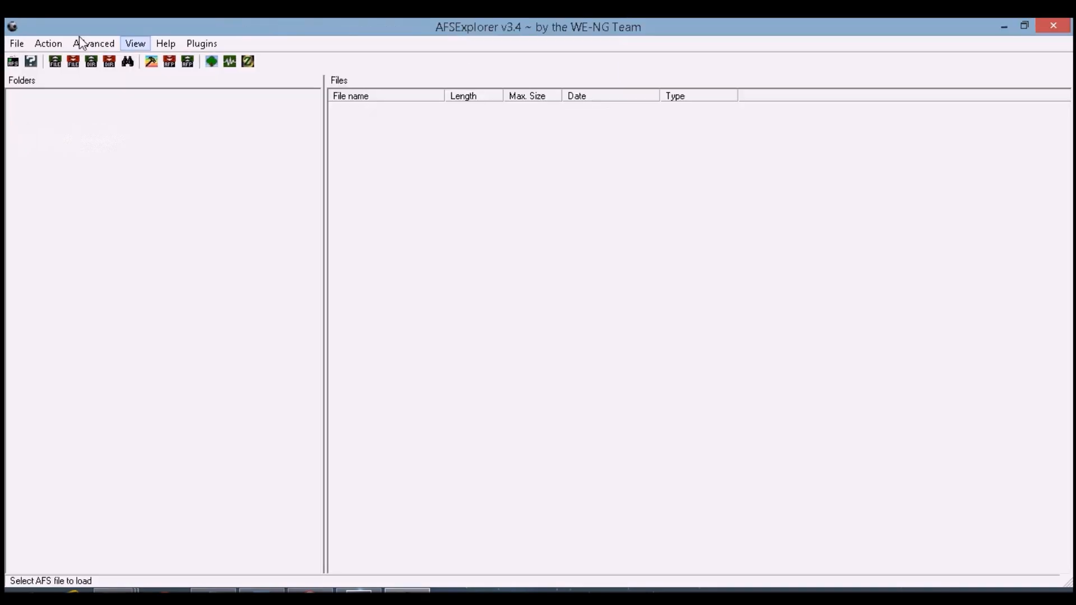
{"action": "left_click", "coordinate": [17, 44]}
{"action": "left_click", "coordinate": [35, 62]}
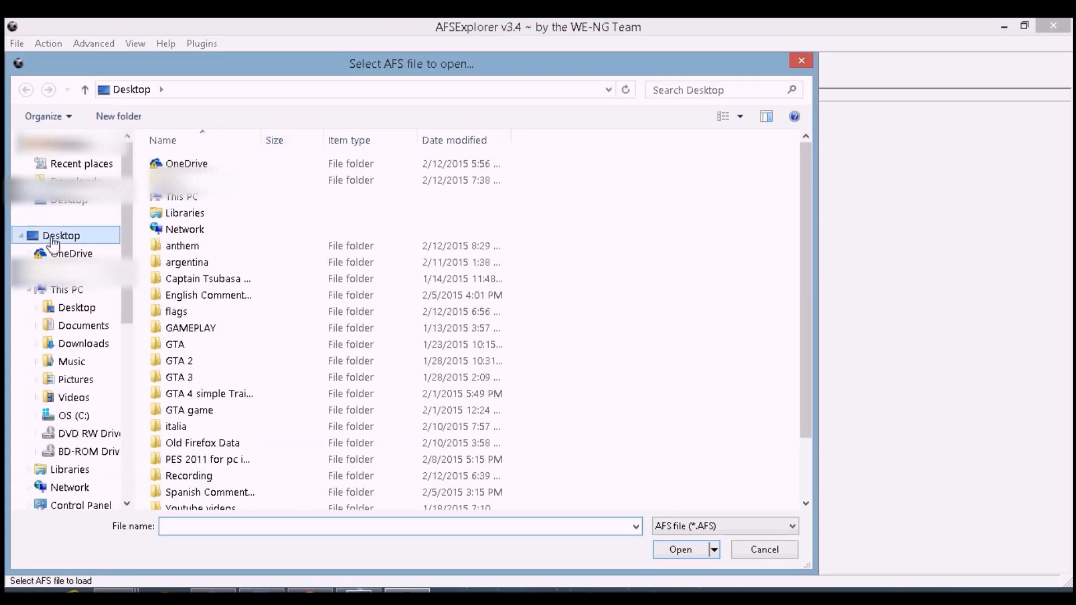
{"action": "left_click", "coordinate": [62, 417]}
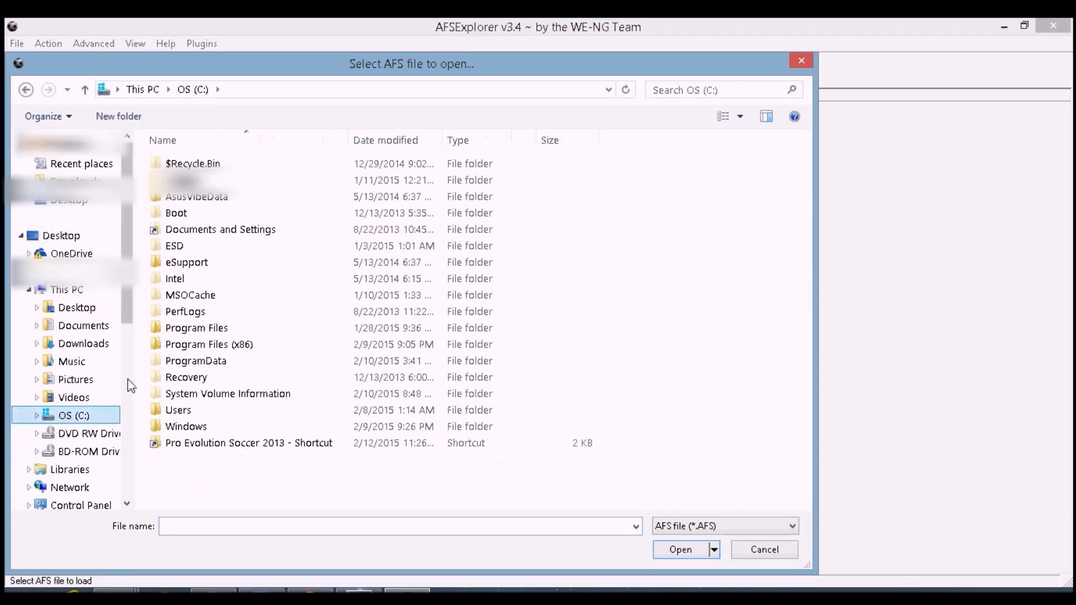
{"action": "double_click", "coordinate": [200, 447]}
{"action": "left_click", "coordinate": [183, 184]}
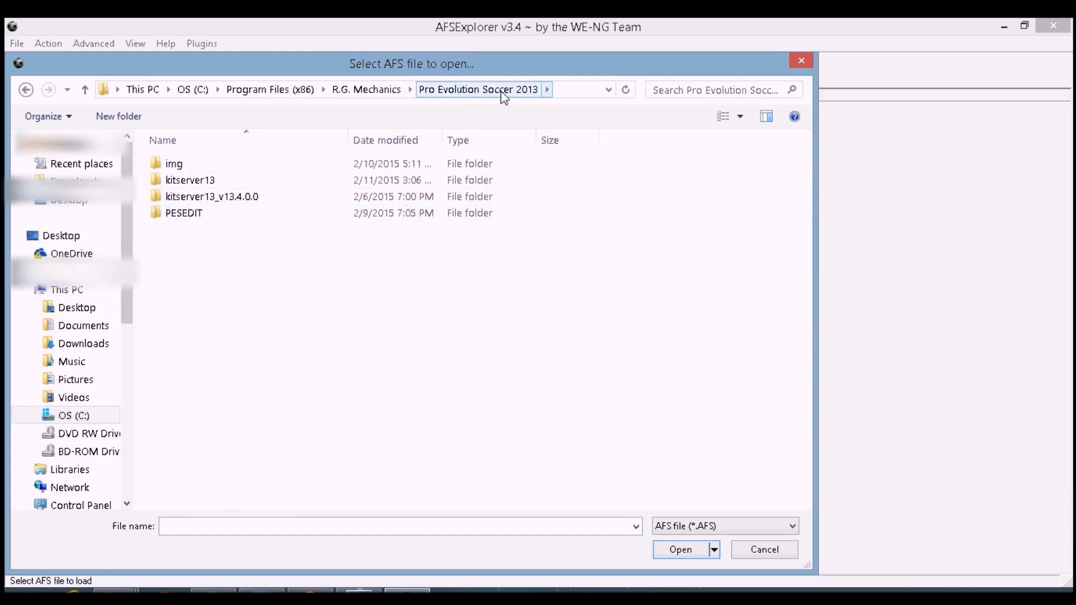
{"action": "double_click", "coordinate": [174, 163]}
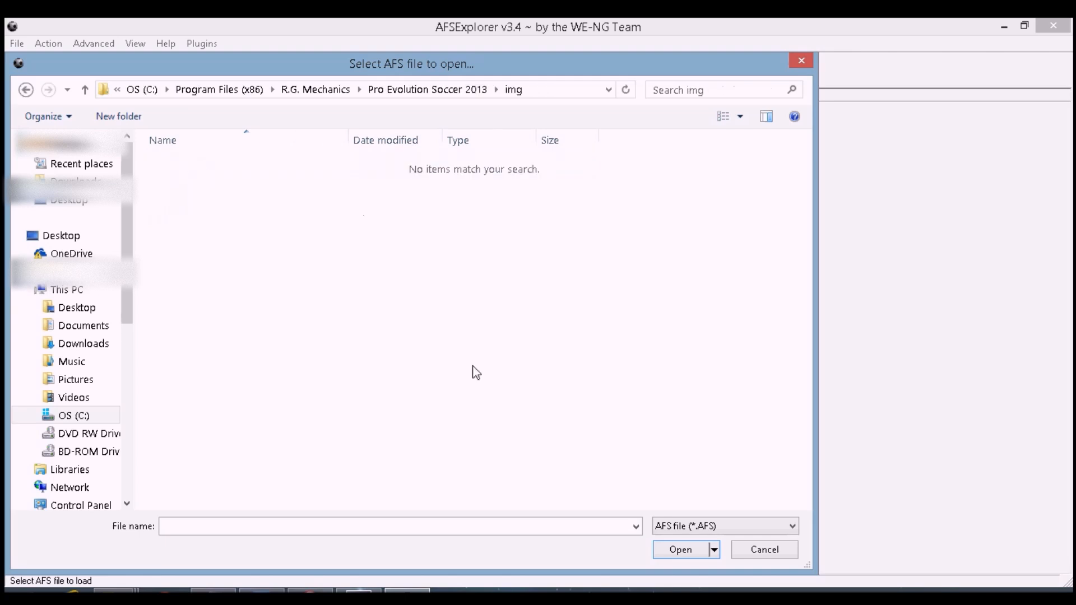
{"action": "left_click", "coordinate": [665, 526]}
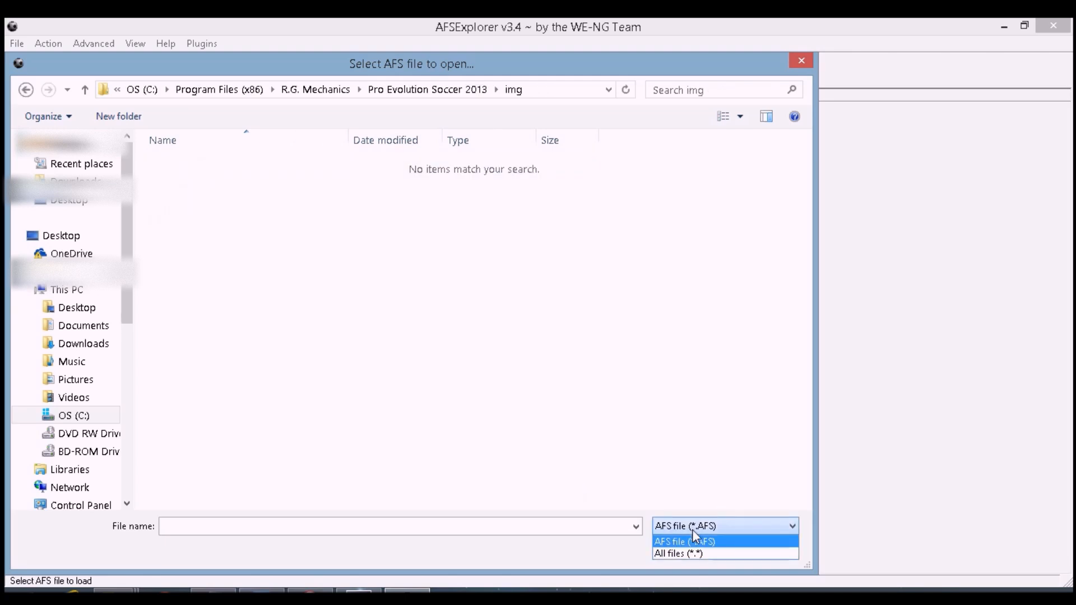
{"action": "left_click", "coordinate": [682, 553]}
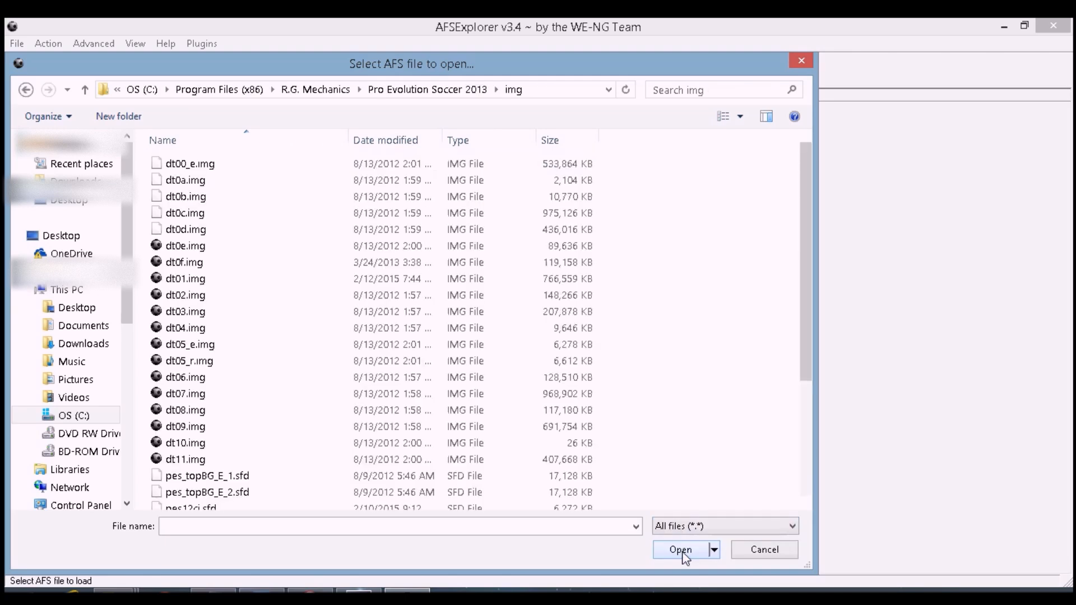
{"action": "left_click", "coordinate": [184, 280]}
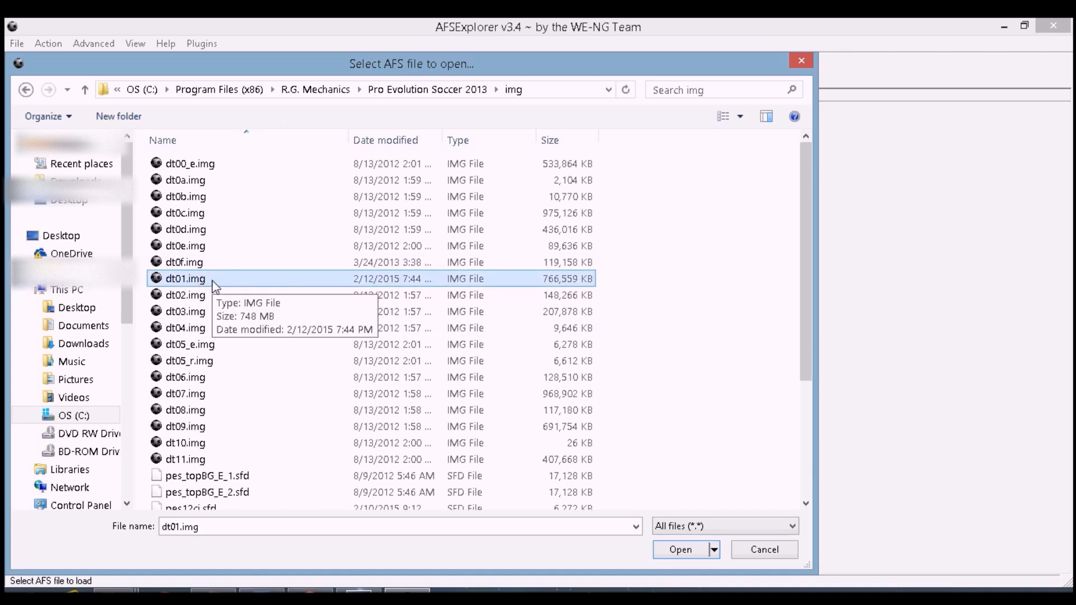
{"action": "double_click", "coordinate": [184, 281]}
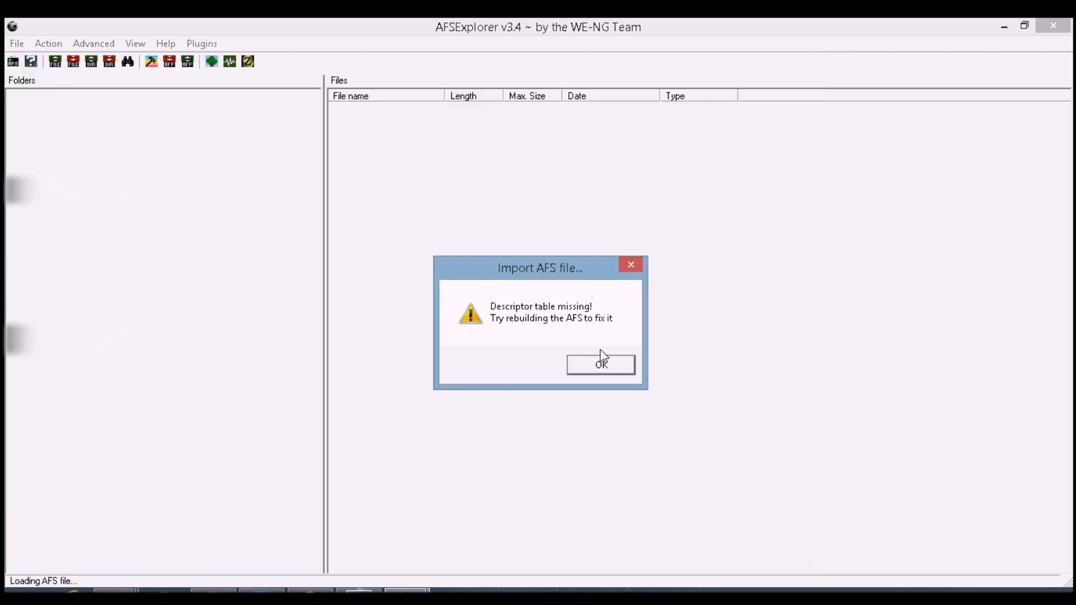
{"action": "left_click", "coordinate": [599, 367]}
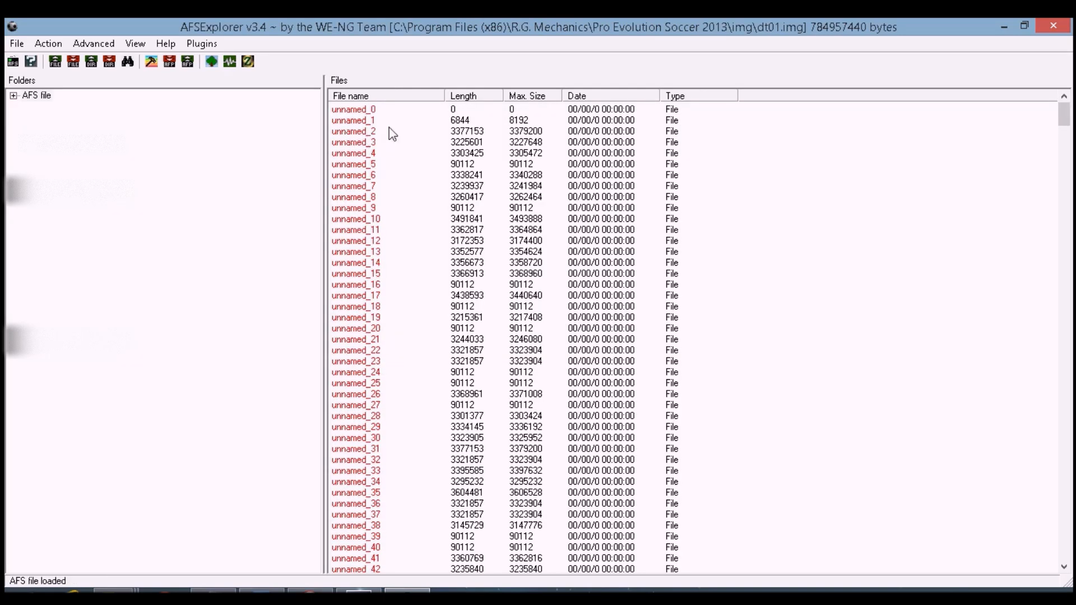
Import unnamed_2.bin from the anthem folder over the unnamed_2 entry of the archive
{"action": "left_click", "coordinate": [364, 132]}
{"action": "right_click", "coordinate": [364, 135]}
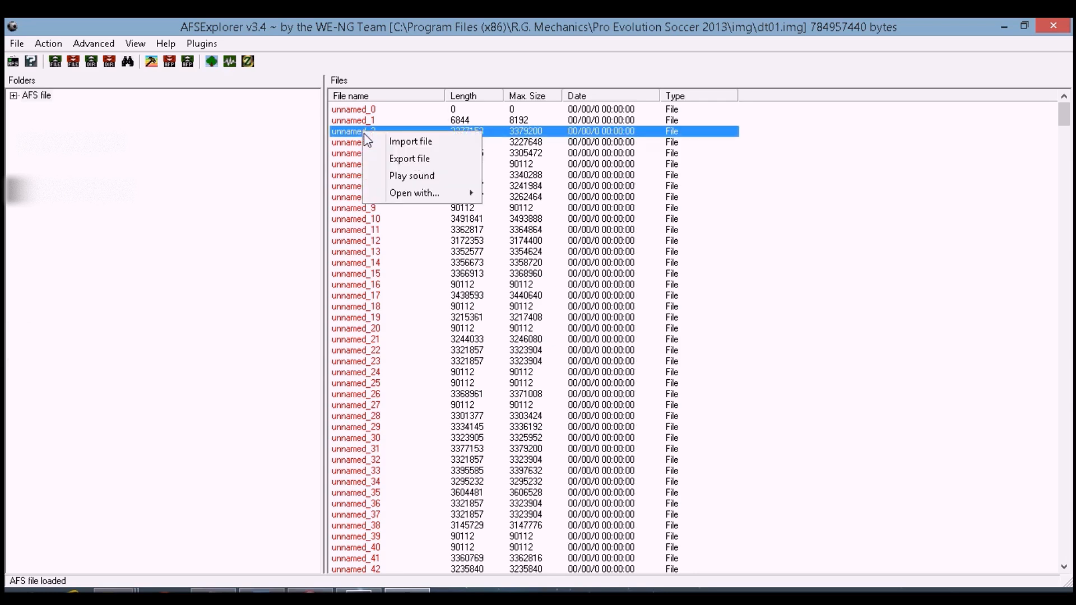
{"action": "left_click", "coordinate": [406, 144]}
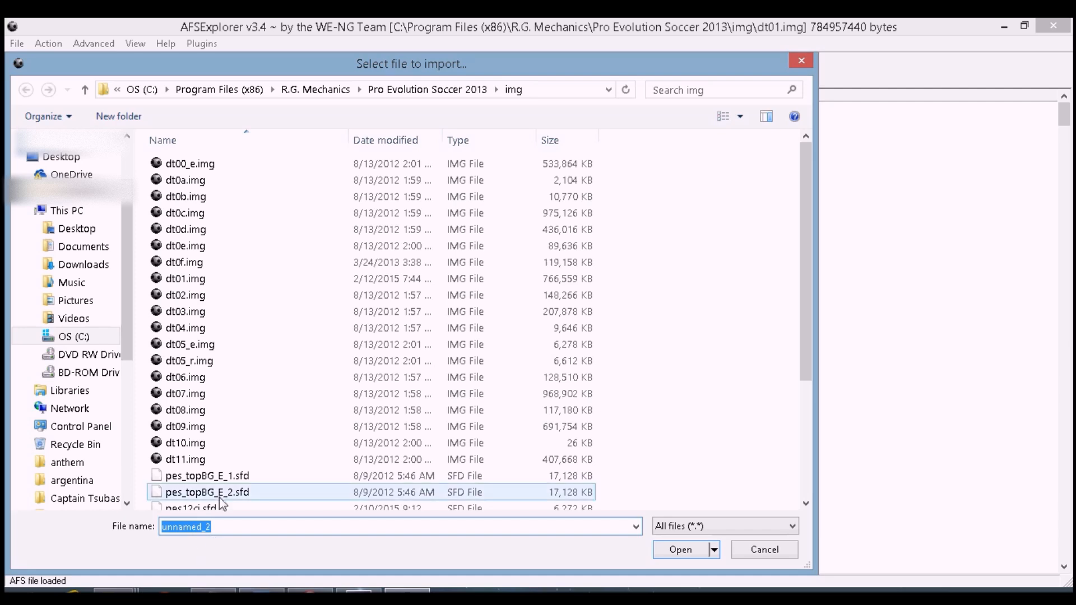
{"action": "left_click", "coordinate": [89, 234]}
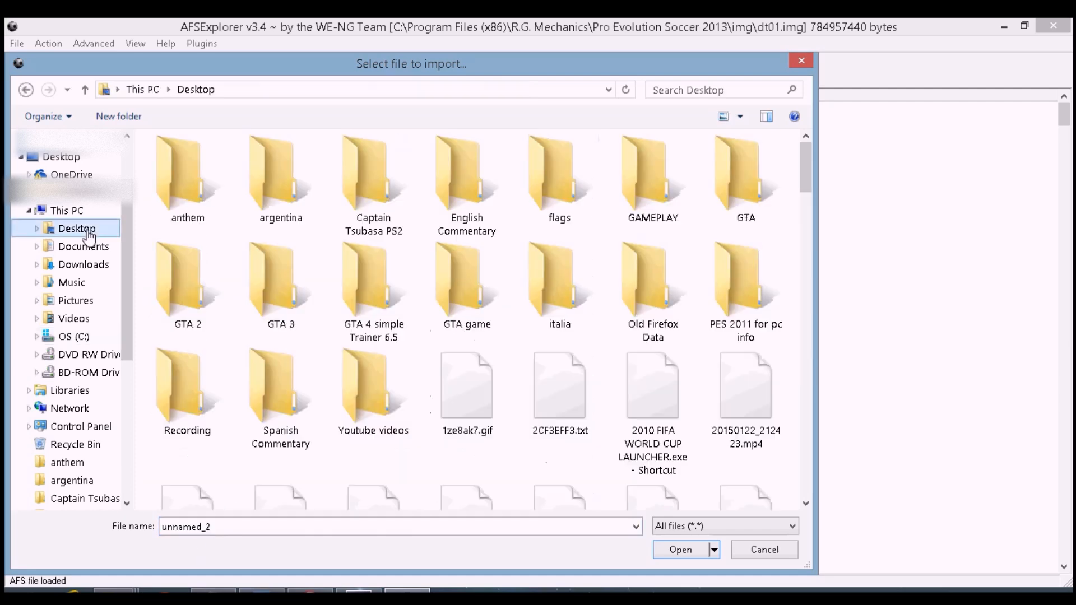
{"action": "double_click", "coordinate": [180, 216]}
{"action": "double_click", "coordinate": [185, 197]}
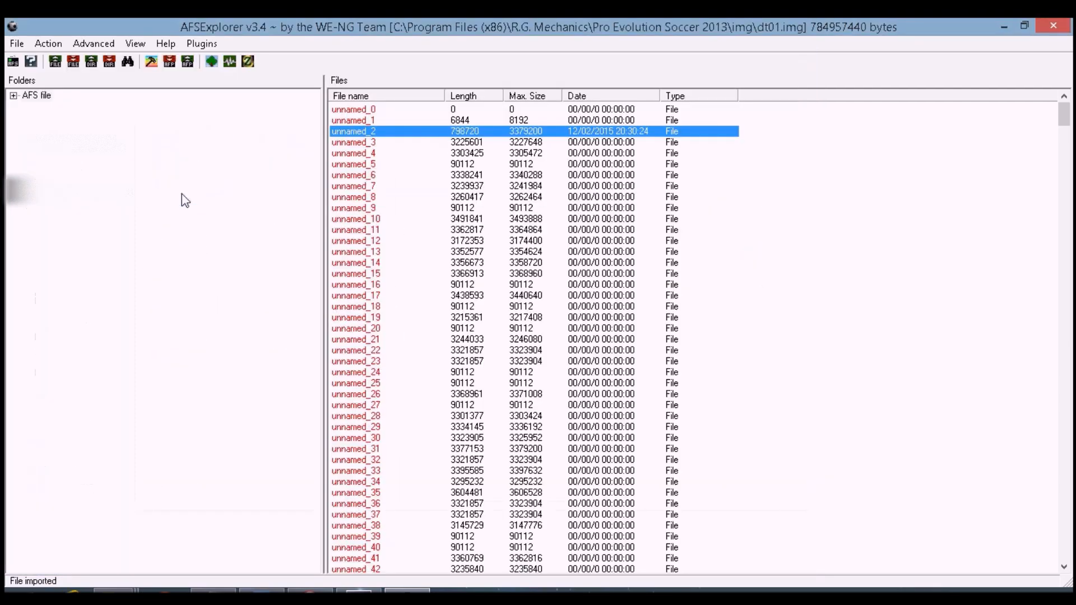
Update the AFS archive, saving it as dt01.img and confirming the replacement of the existing file
{"action": "left_click", "coordinate": [16, 44]}
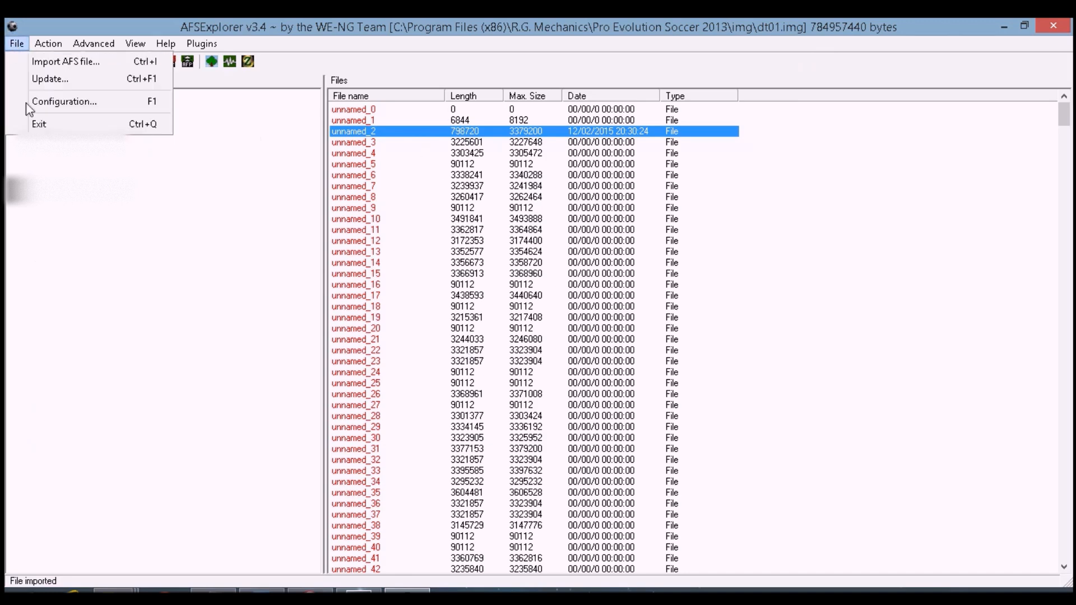
{"action": "left_click", "coordinate": [39, 78]}
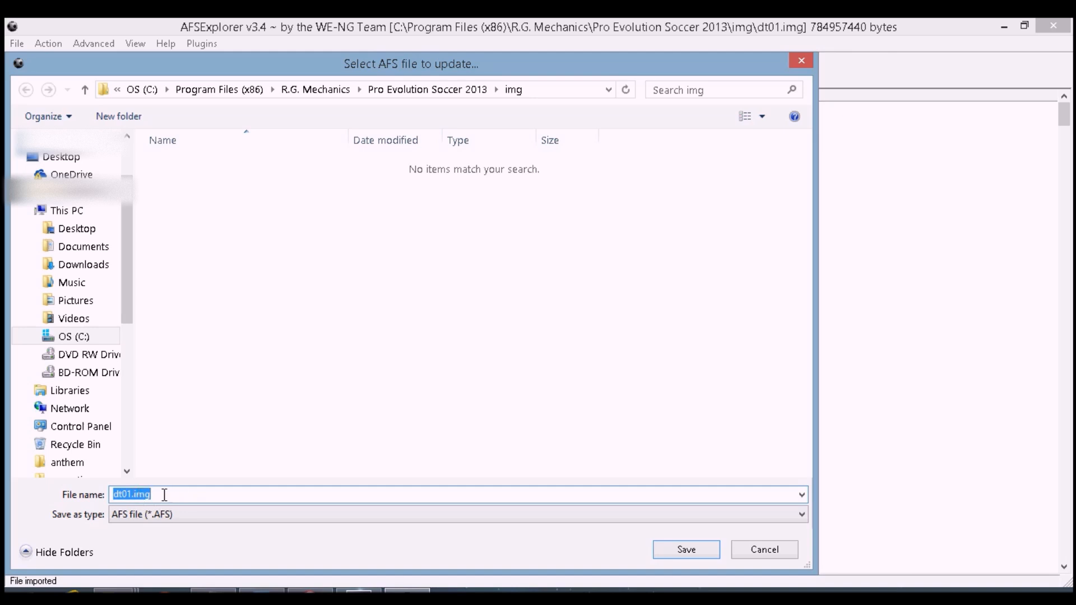
{"action": "left_click", "coordinate": [60, 158]}
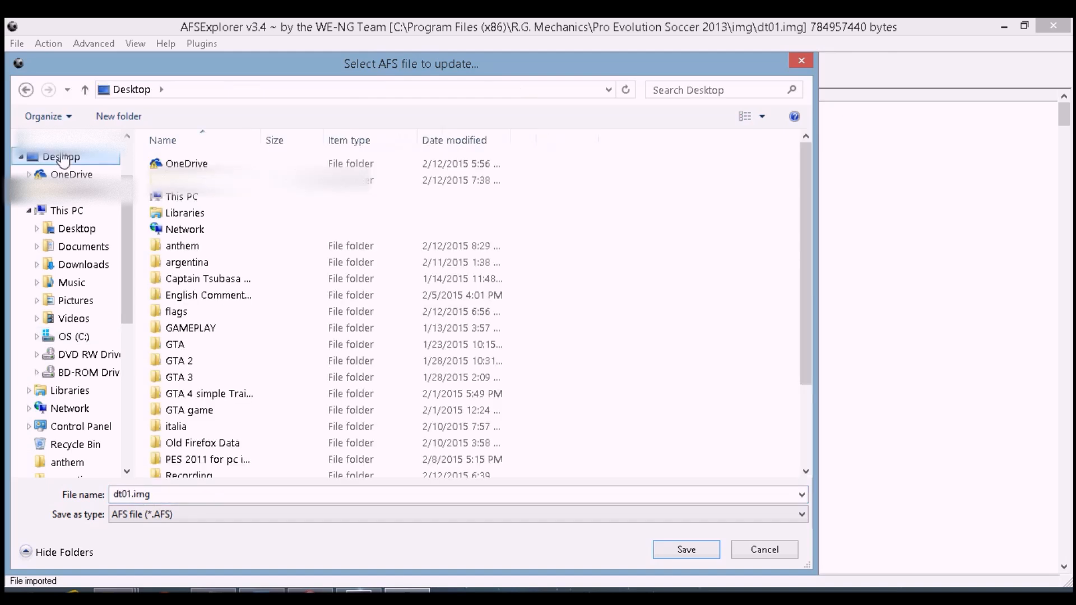
{"action": "left_click", "coordinate": [686, 549]}
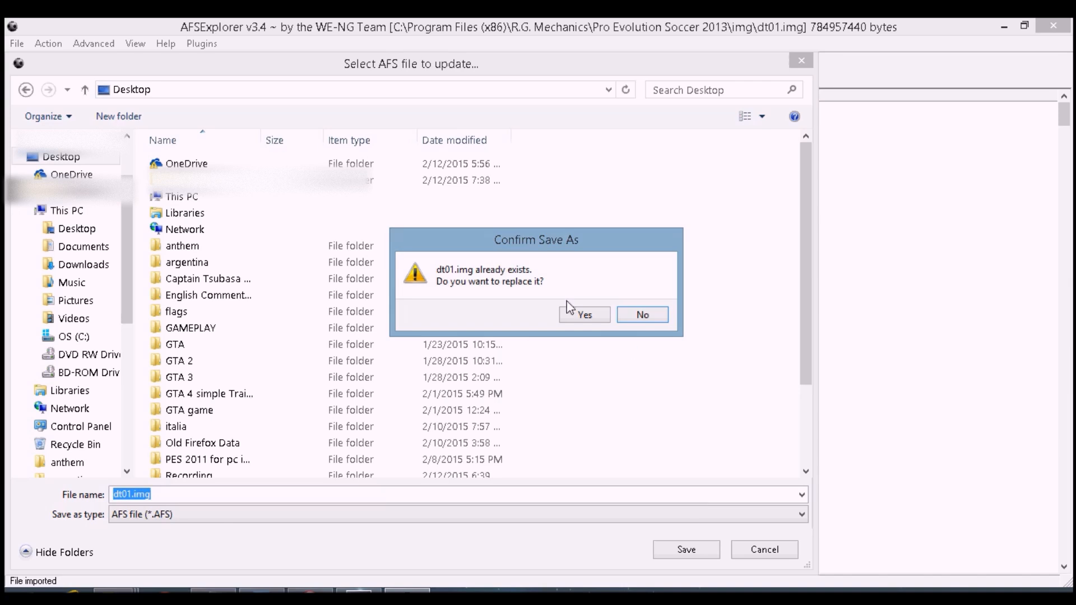
{"action": "left_click", "coordinate": [583, 315]}
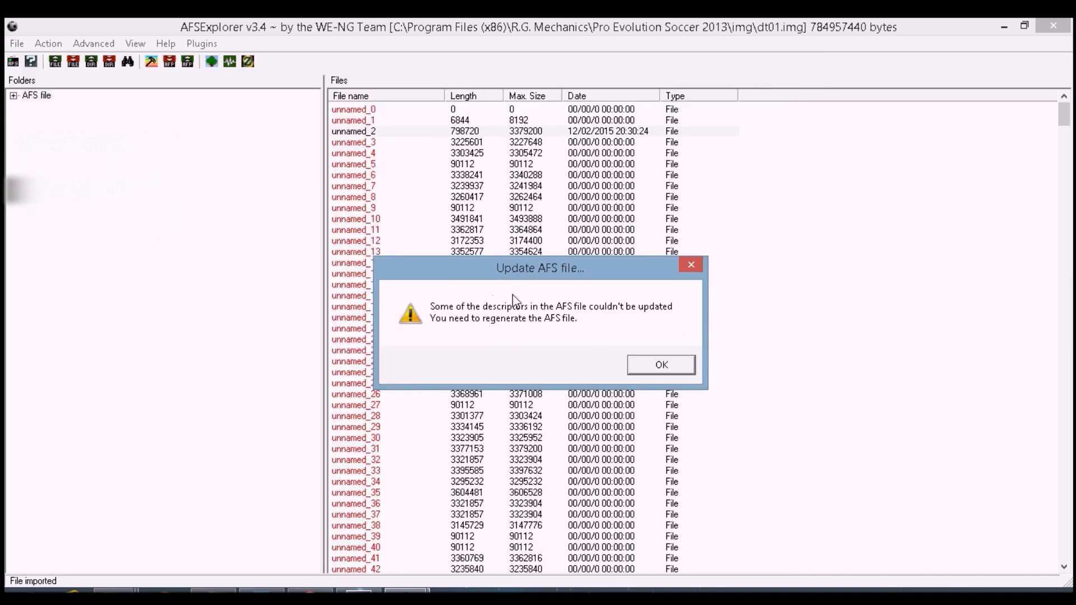
{"action": "left_click", "coordinate": [644, 361]}
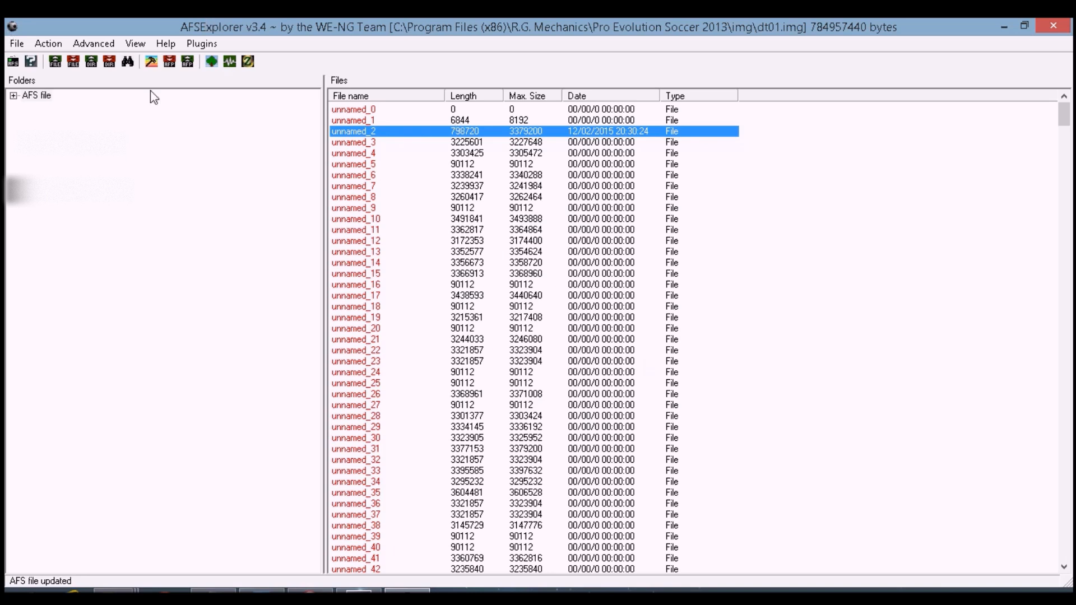
Regenerate the AFS archive, saving it as dt01.img on the Desktop and confirming replacement of the existing file
{"action": "left_click", "coordinate": [151, 63]}
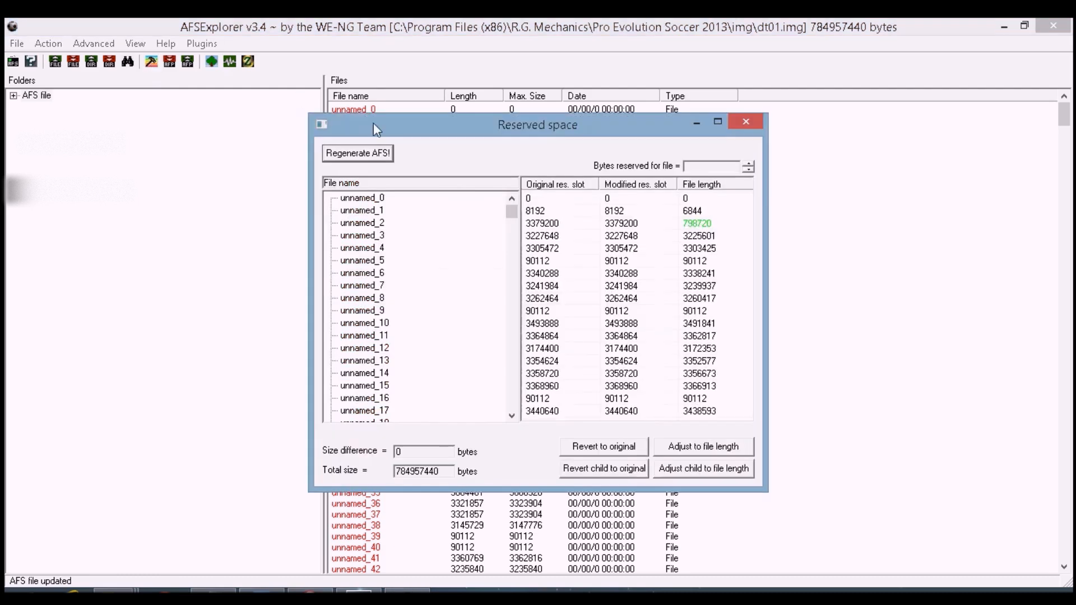
{"action": "left_click", "coordinate": [369, 156]}
{"action": "type", "text": "dt0"}
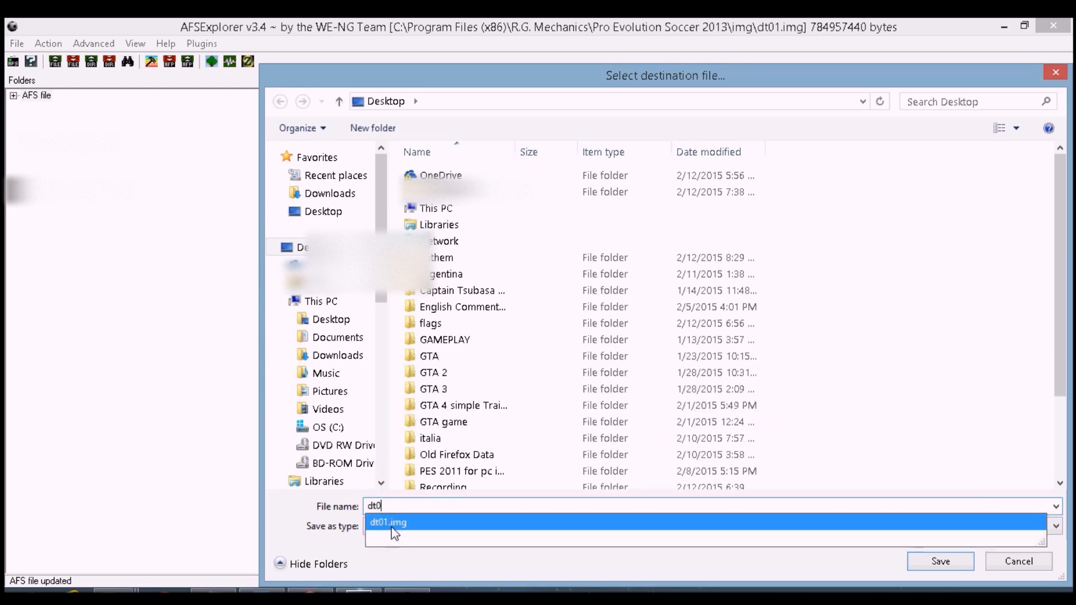
{"action": "left_click", "coordinate": [386, 523]}
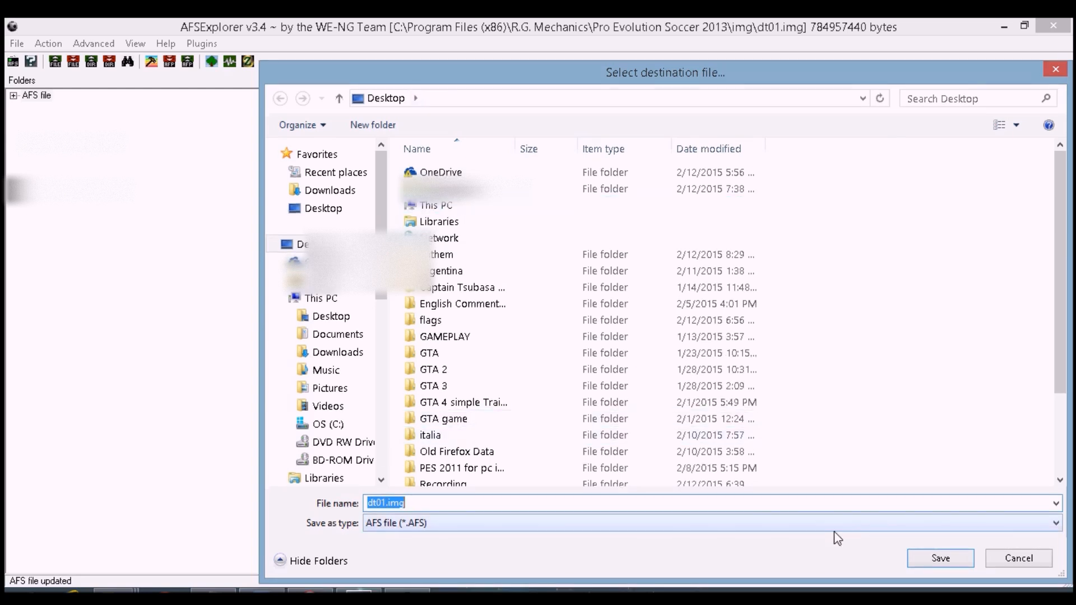
{"action": "left_click", "coordinate": [960, 556]}
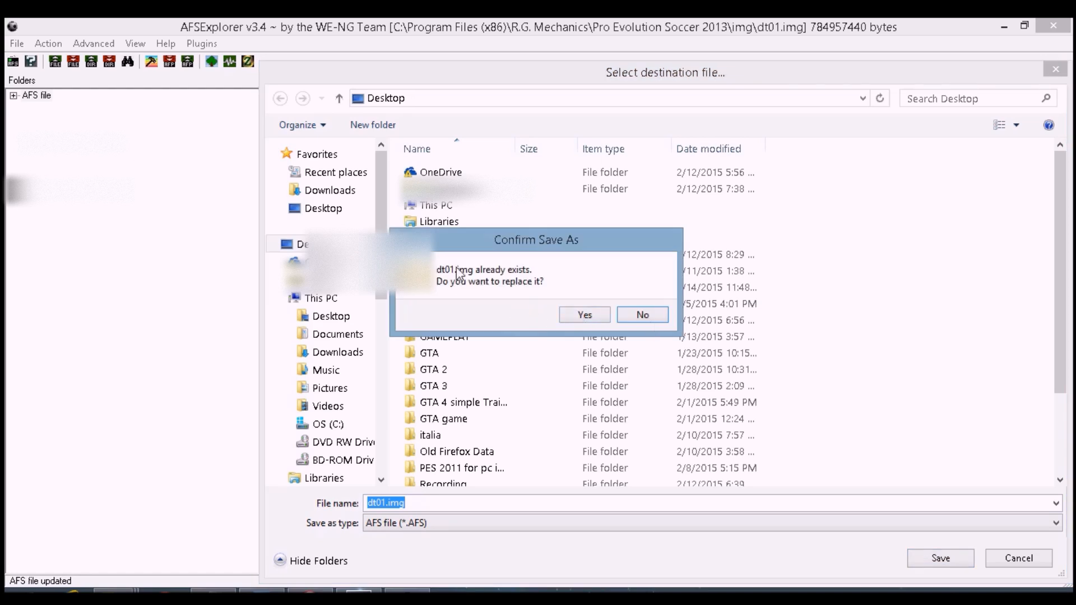
{"action": "left_click", "coordinate": [593, 316]}
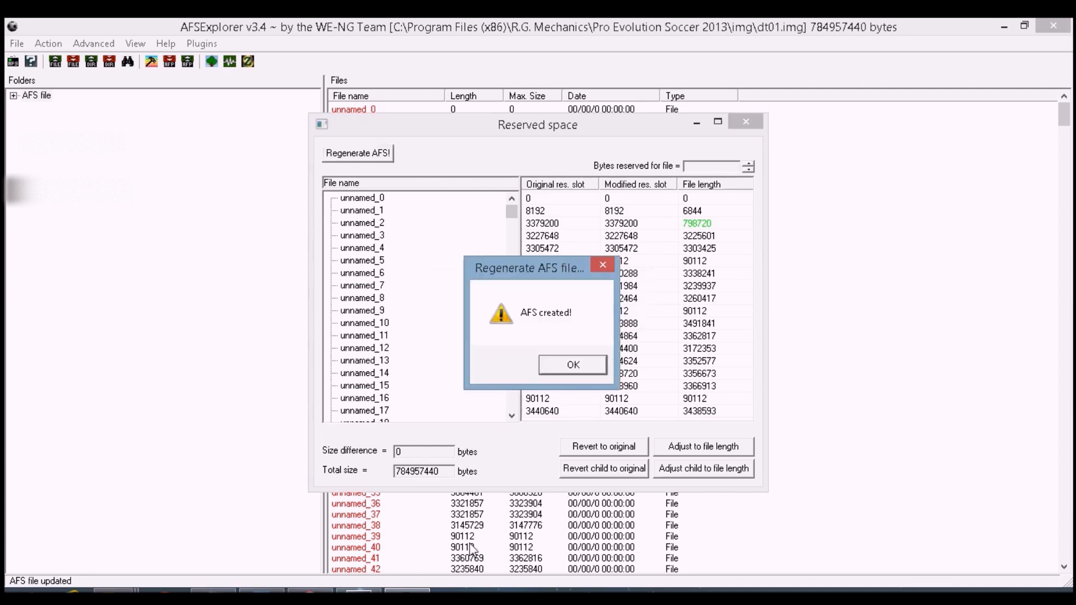
{"action": "left_click", "coordinate": [550, 363]}
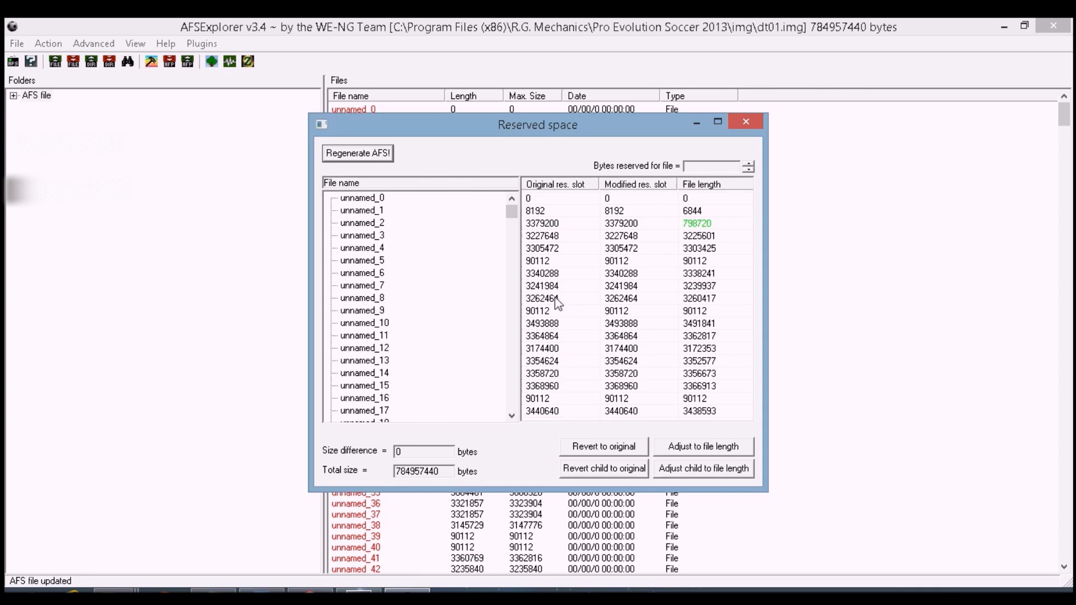
Close the Reserved space window and AFSExplorer, then launch AFSExplorer again
{"action": "left_click", "coordinate": [743, 121]}
{"action": "left_click", "coordinate": [1065, 29]}
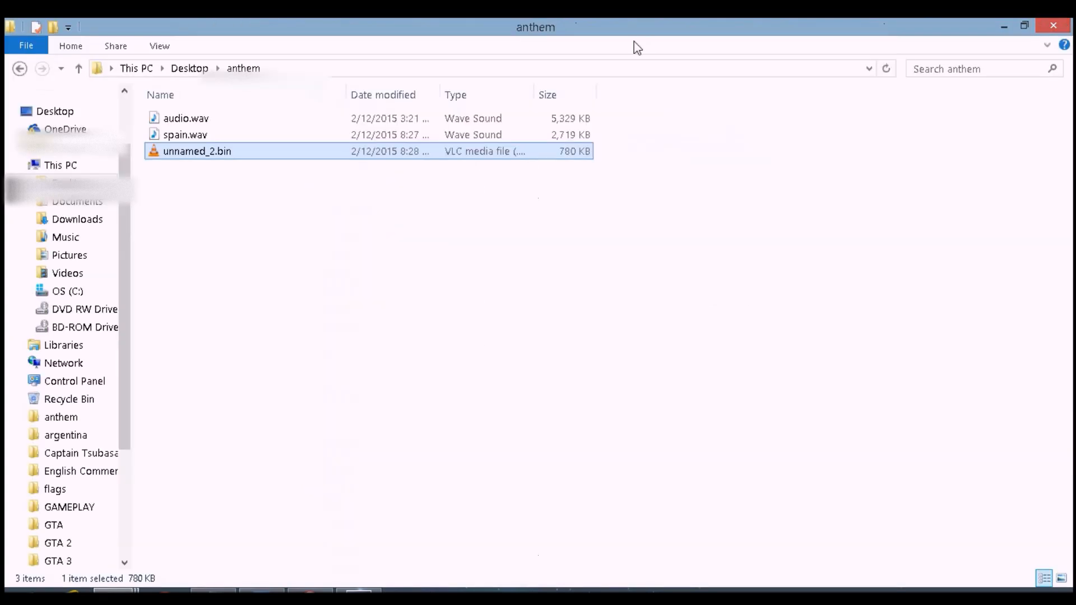
{"action": "left_click", "coordinate": [517, 354]}
{"action": "left_click", "coordinate": [22, 590]}
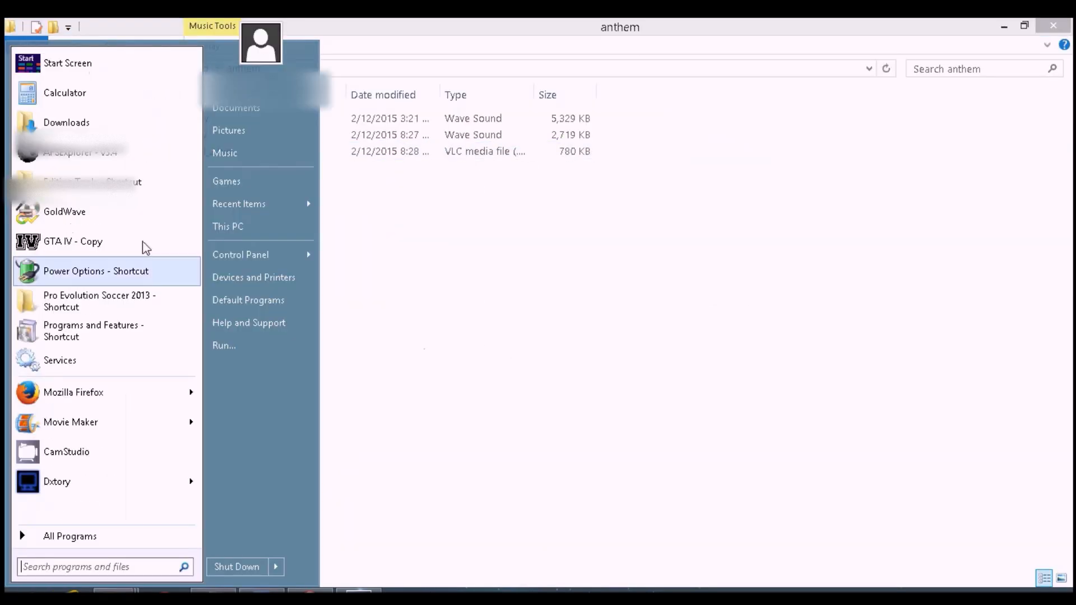
{"action": "left_click", "coordinate": [123, 160]}
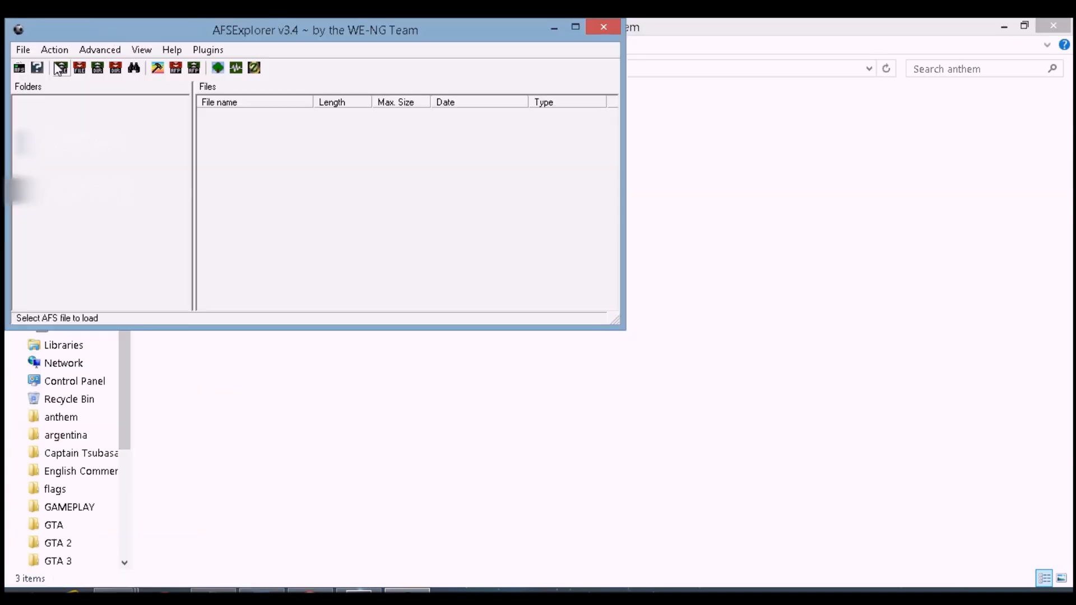
Open the regenerated dt01.img from the Desktop in AFSExplorer
{"action": "left_click", "coordinate": [25, 52]}
{"action": "left_click", "coordinate": [46, 68]}
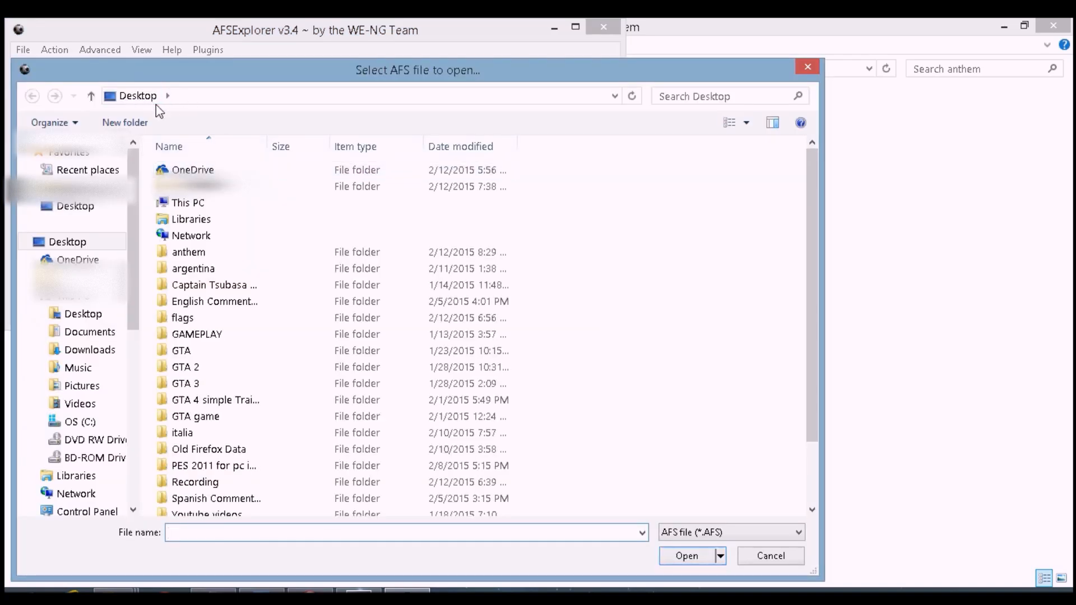
{"action": "type", "text": "dt0"}
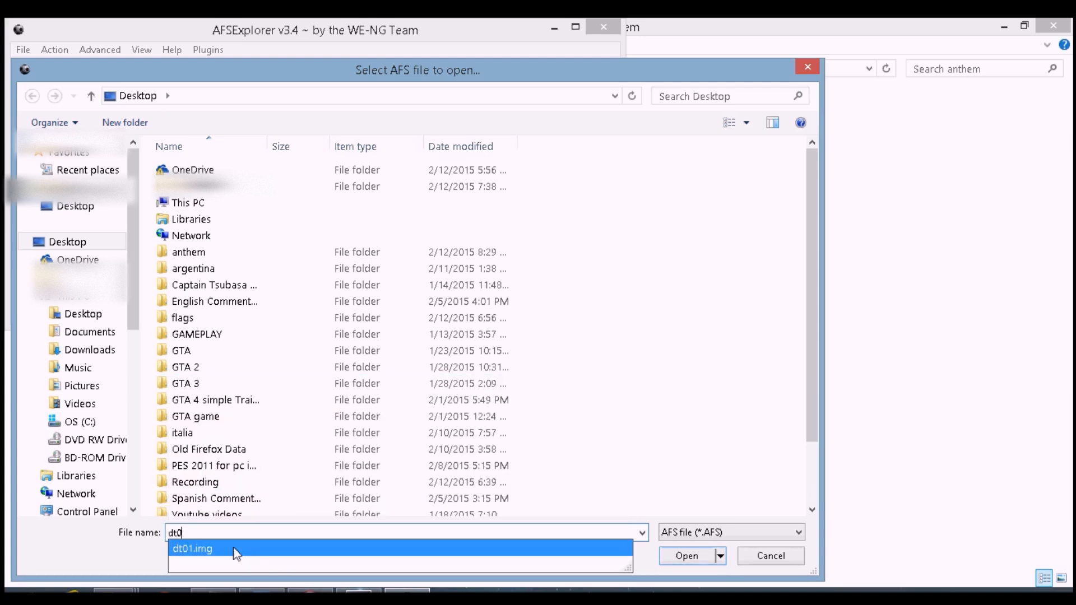
{"action": "left_click", "coordinate": [237, 550]}
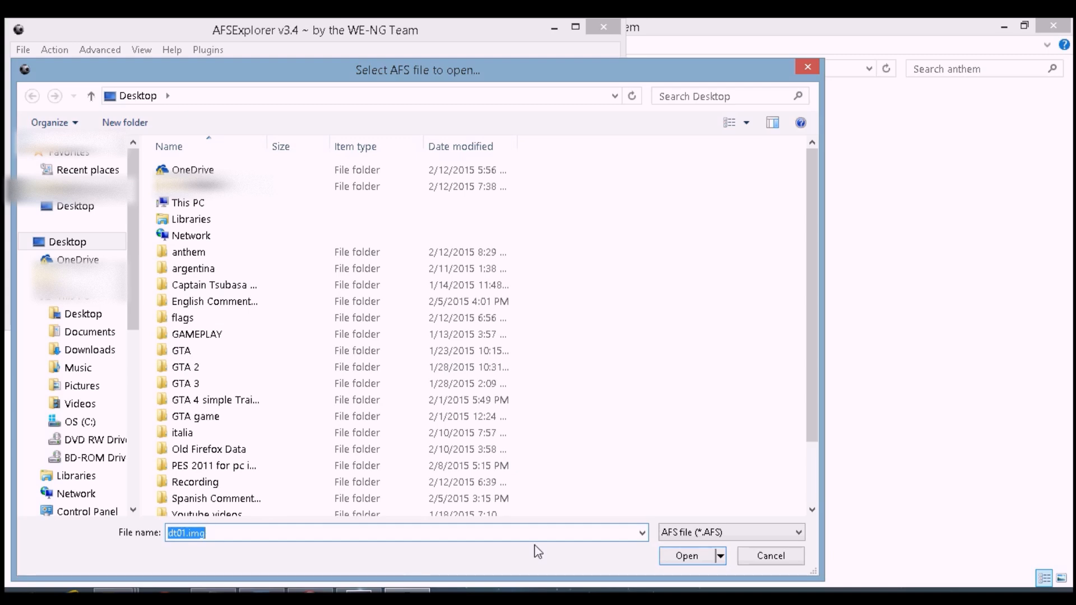
{"action": "left_click", "coordinate": [687, 556]}
{"action": "double_click", "coordinate": [459, 36]}
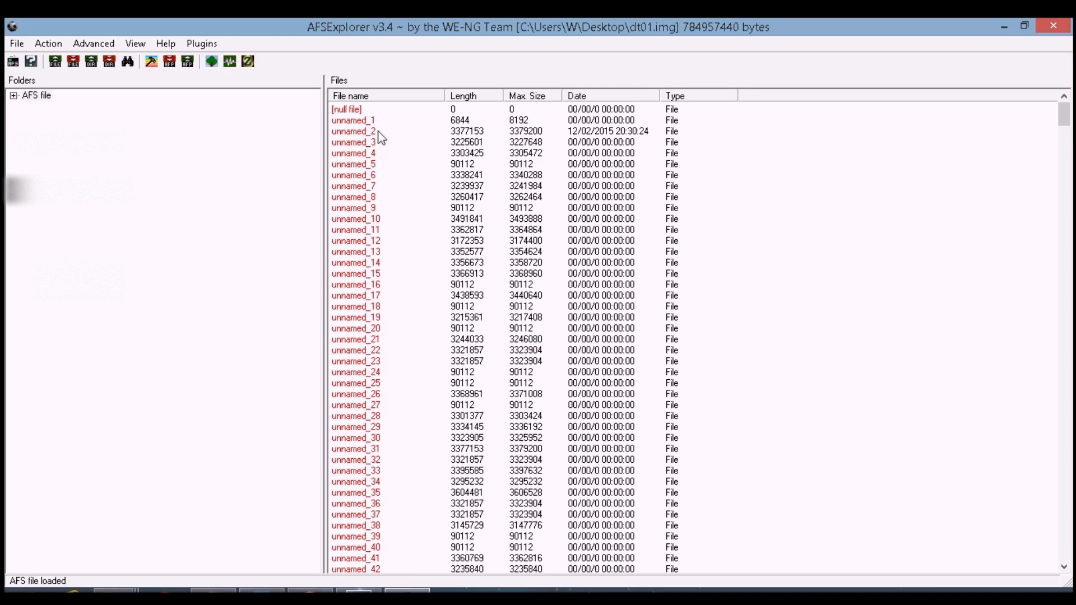
Import unnamed_2.bin from the anthem folder over the unnamed_2 entry of the Desktop dt01.img
{"action": "left_click", "coordinate": [381, 134]}
{"action": "right_click", "coordinate": [370, 134]}
{"action": "left_click", "coordinate": [386, 141]}
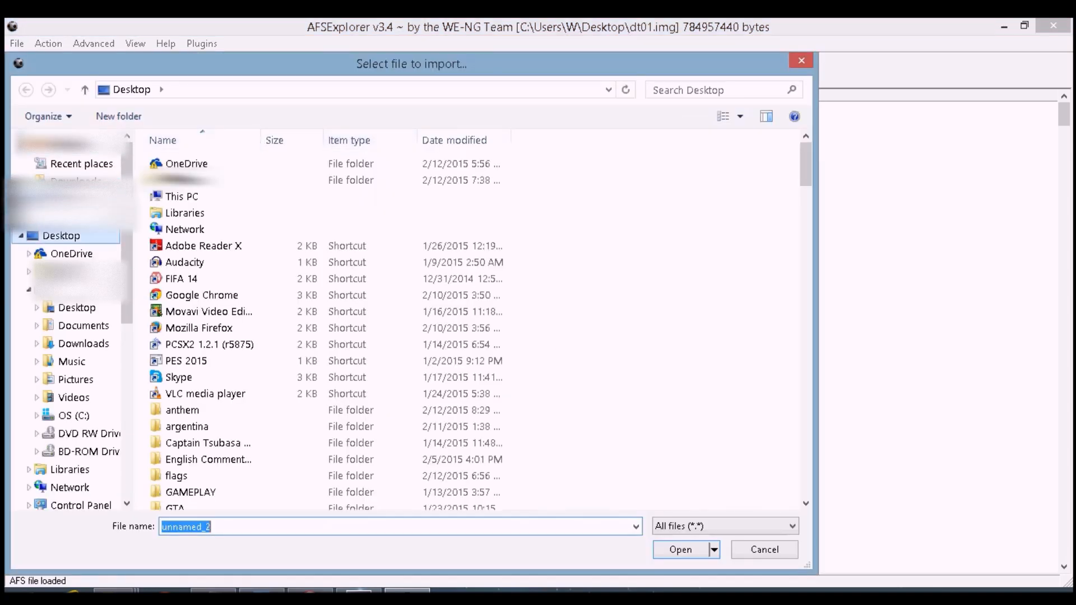
{"action": "double_click", "coordinate": [211, 411]}
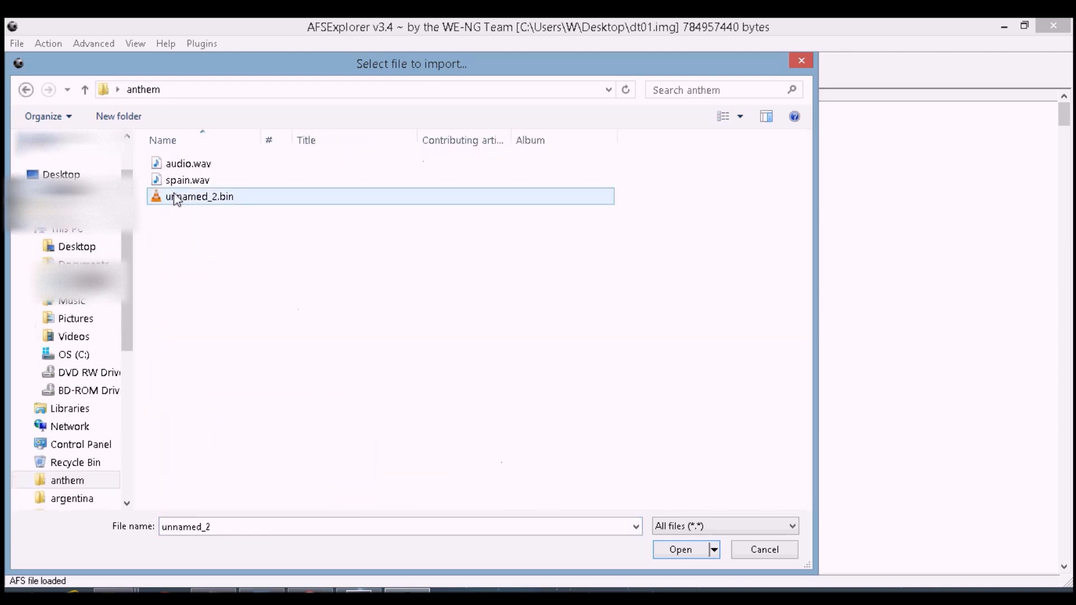
{"action": "left_click", "coordinate": [189, 202]}
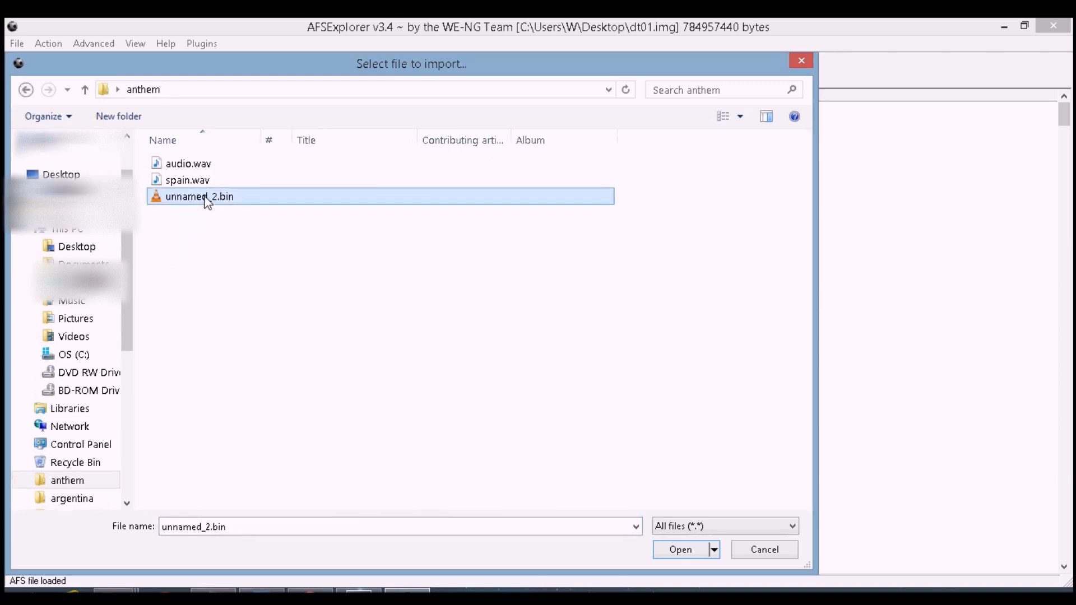
{"action": "double_click", "coordinate": [206, 202]}
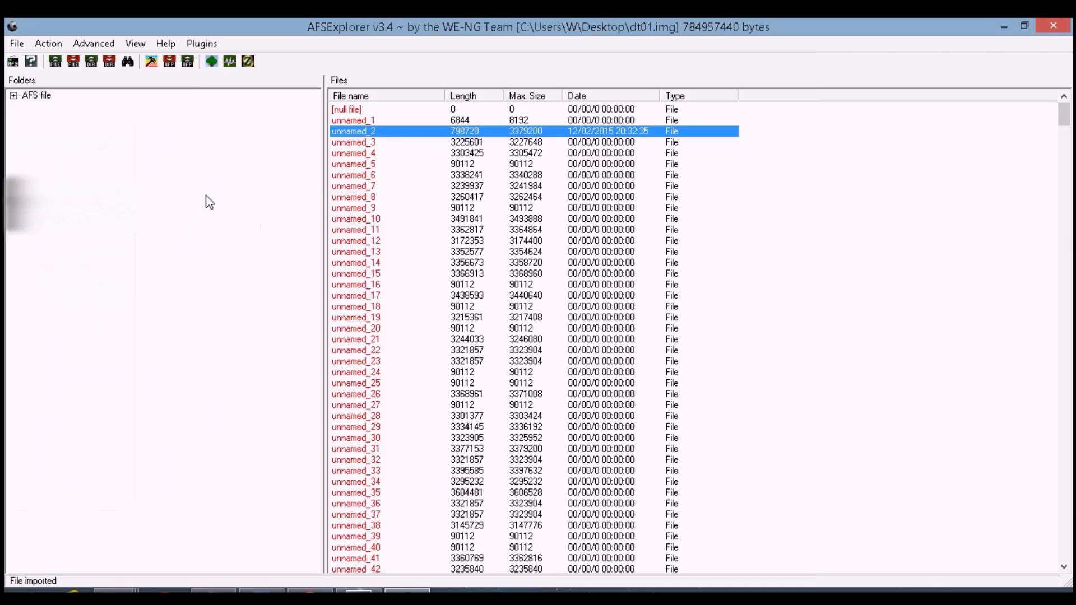
Update the AFS archive, saving it over dt01.img on the Desktop and confirming the replacement
{"action": "left_click", "coordinate": [15, 44]}
{"action": "left_click", "coordinate": [31, 78]}
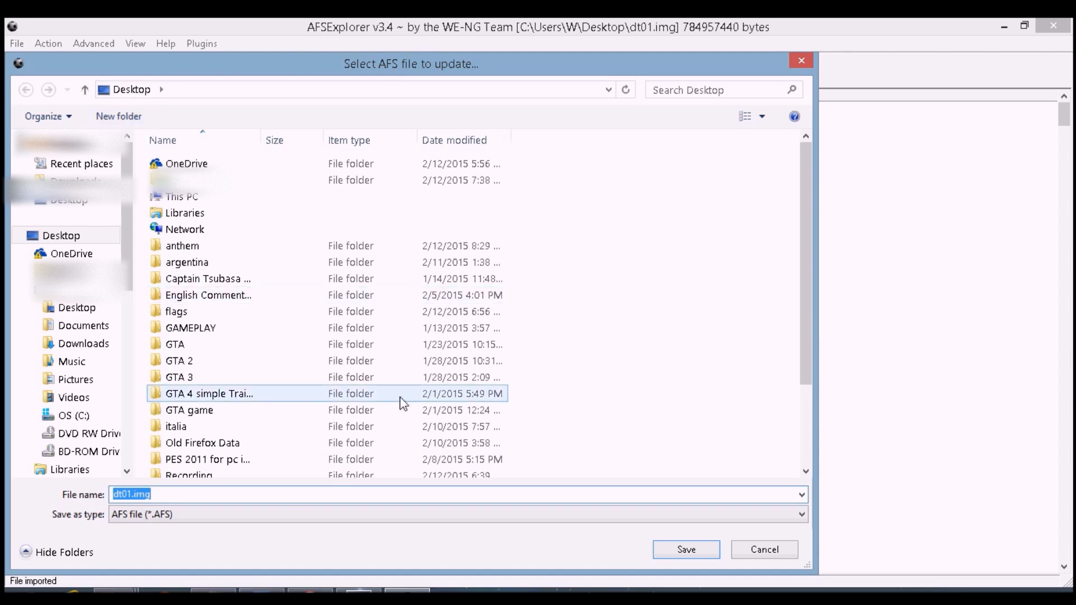
{"action": "left_click", "coordinate": [680, 552]}
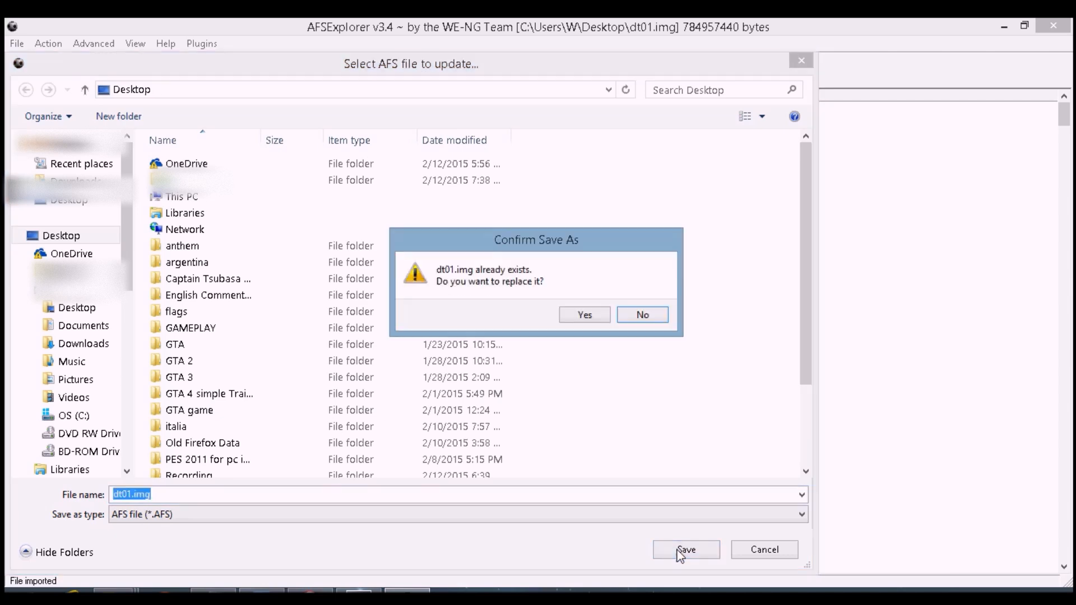
{"action": "left_click", "coordinate": [575, 311]}
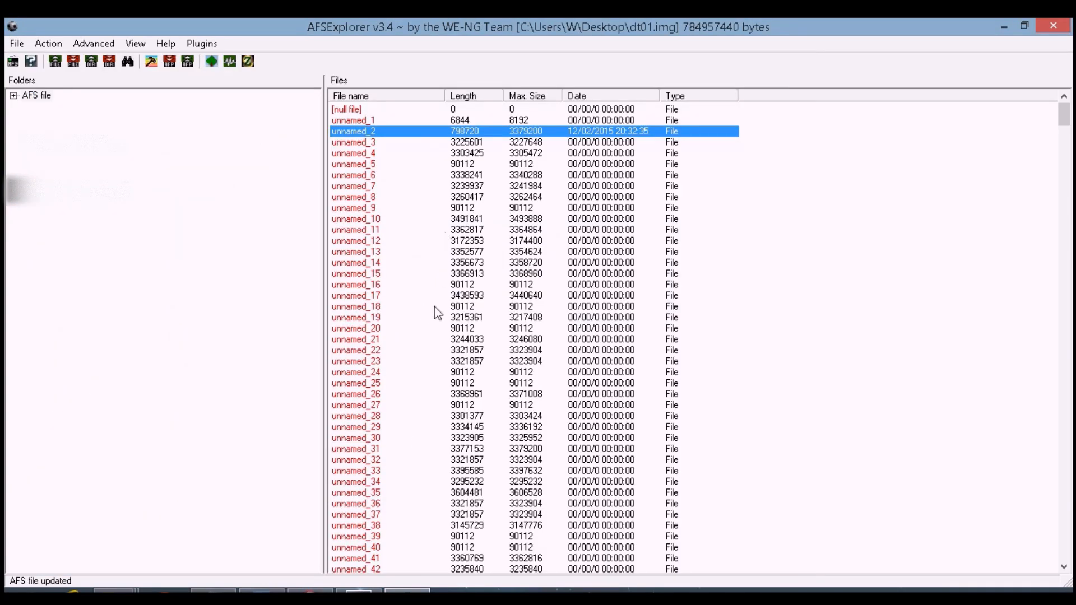
Close AFSExplorer and copy the updated dt01.img from the Desktop
{"action": "left_click", "coordinate": [1070, 26]}
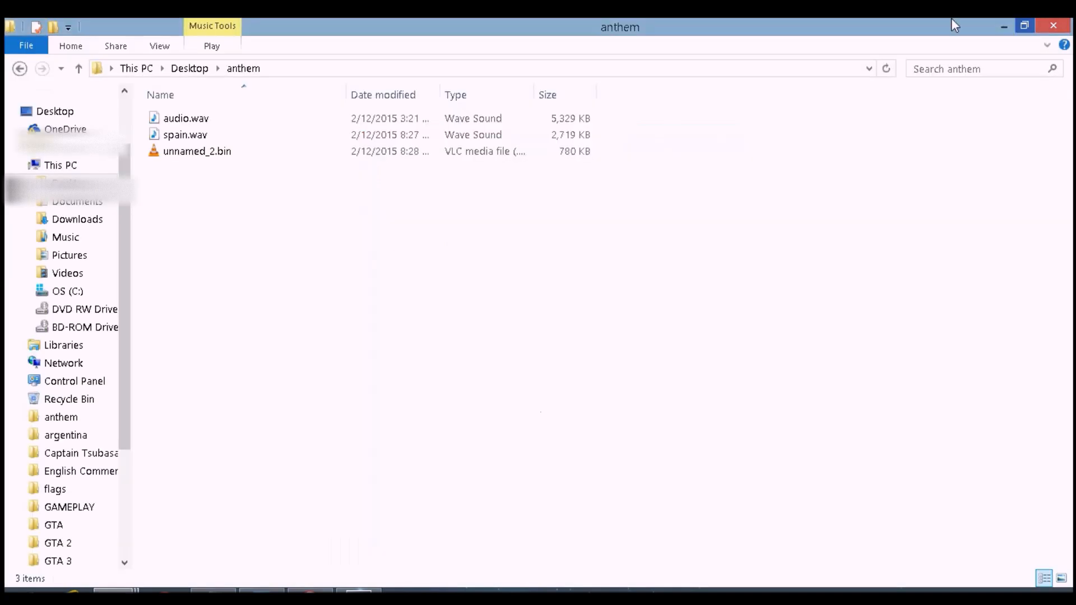
{"action": "left_click", "coordinate": [68, 111]}
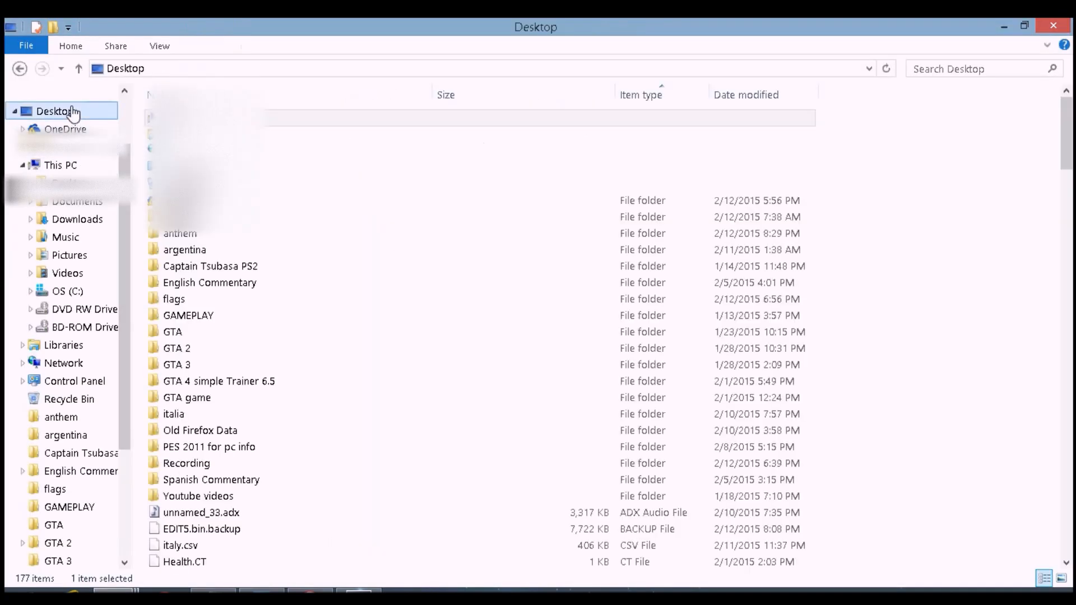
{"action": "left_click_drag", "start_coordinate": [1066, 115], "coordinate": [1056, 403]}
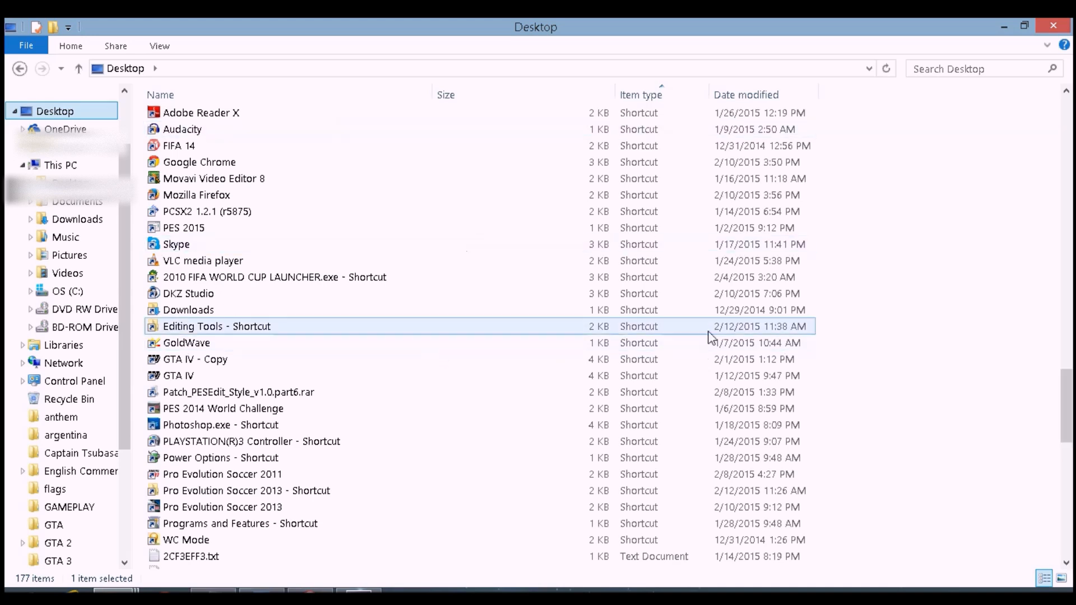
{"action": "left_click_drag", "start_coordinate": [1069, 367], "coordinate": [1071, 157]}
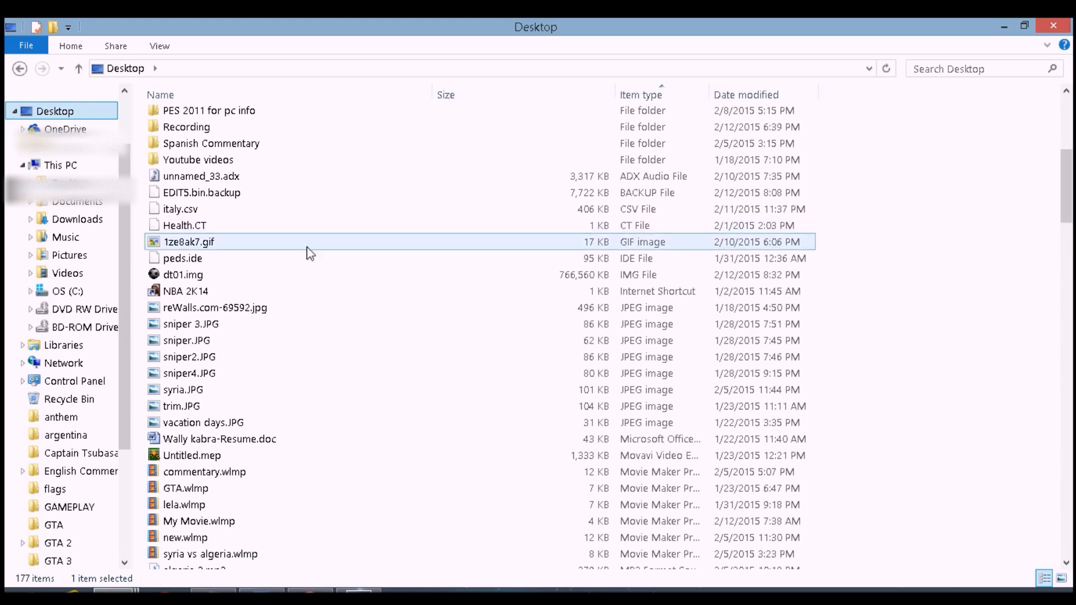
{"action": "left_click", "coordinate": [171, 275]}
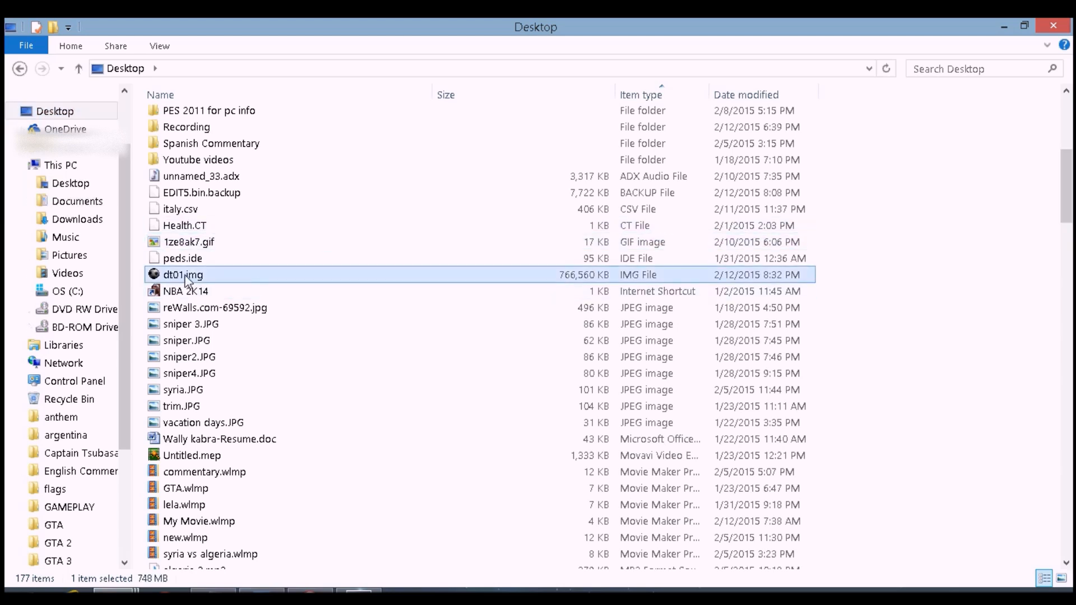
{"action": "right_click", "coordinate": [187, 278]}
{"action": "left_click", "coordinate": [249, 455]}
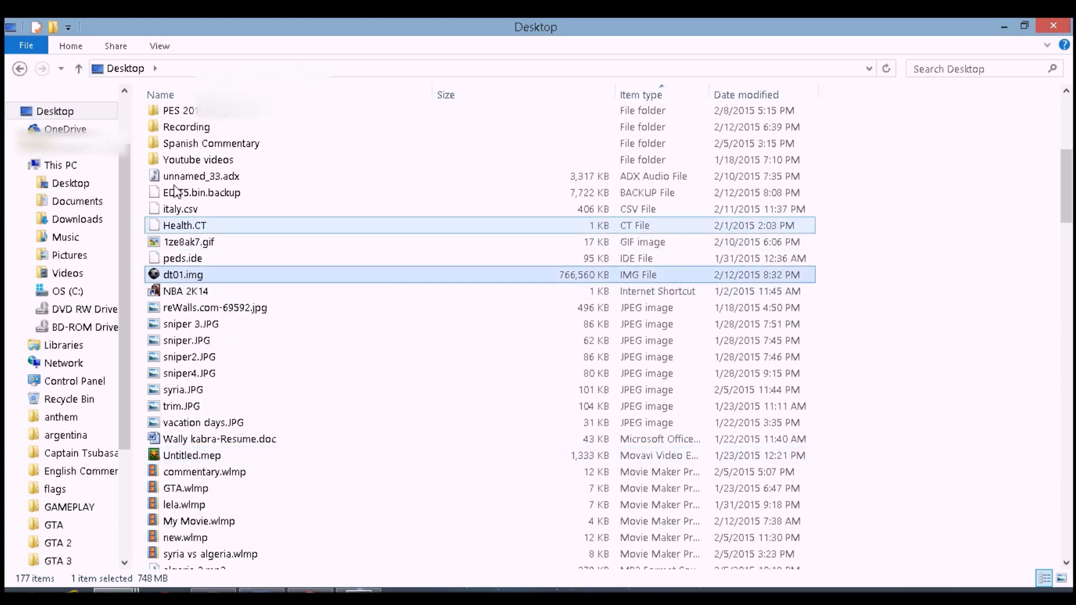
Open the Pro Evolution Soccer 2013 img folder and try to paste dt01.img there
{"action": "left_click", "coordinate": [21, 590]}
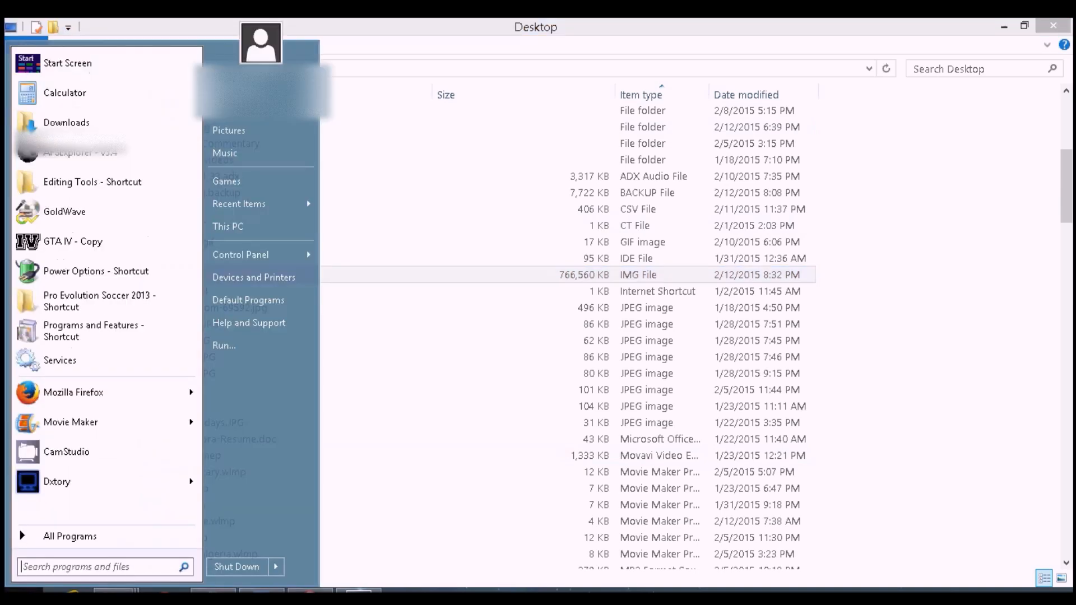
{"action": "left_click", "coordinate": [82, 301]}
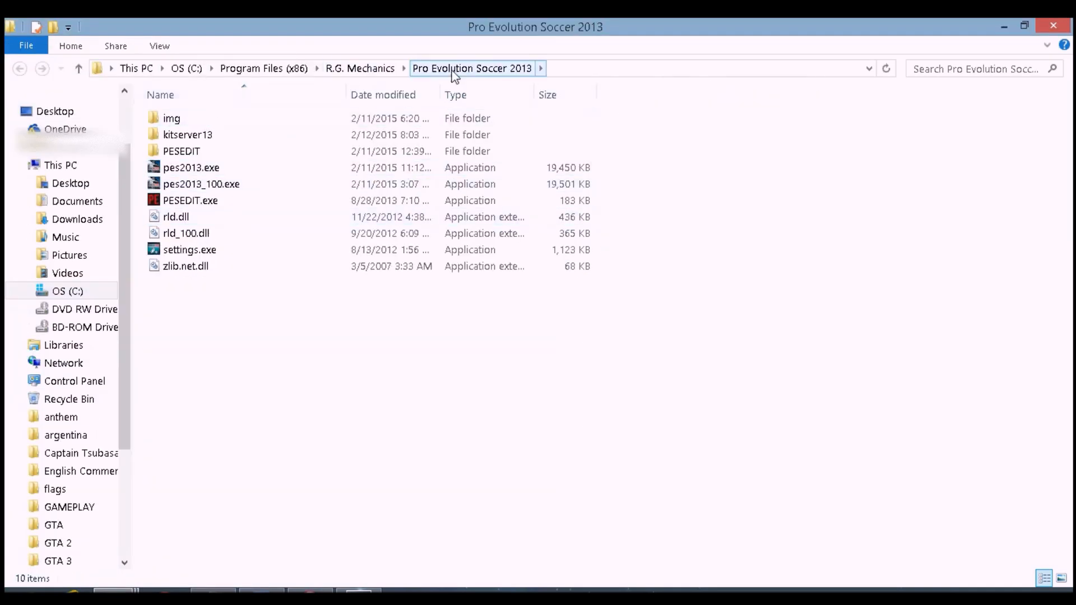
{"action": "double_click", "coordinate": [199, 122]}
{"action": "right_click", "coordinate": [745, 230]}
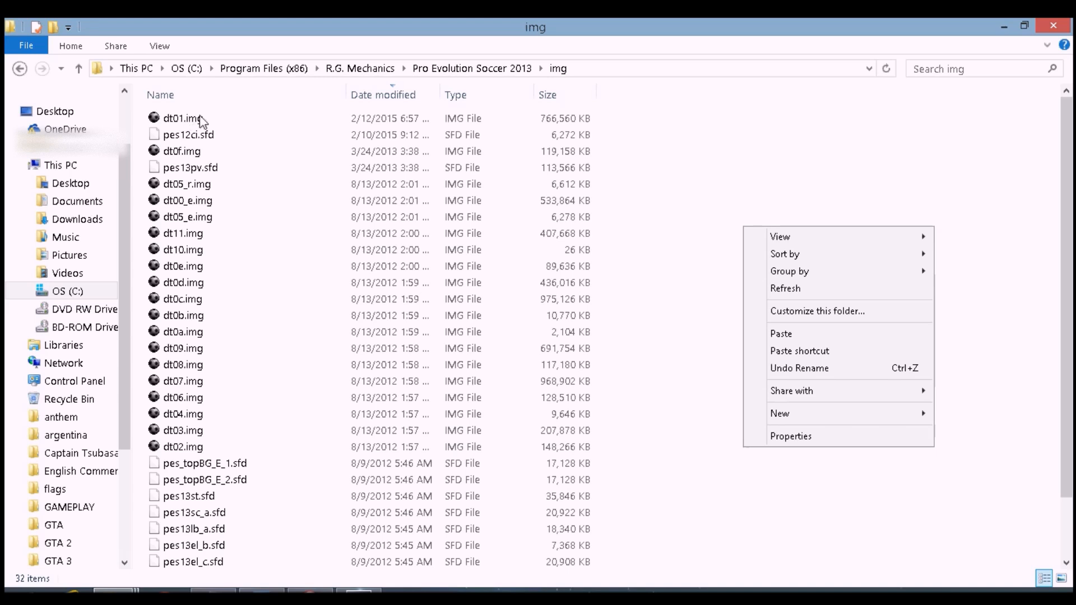
{"action": "left_click", "coordinate": [784, 136]}
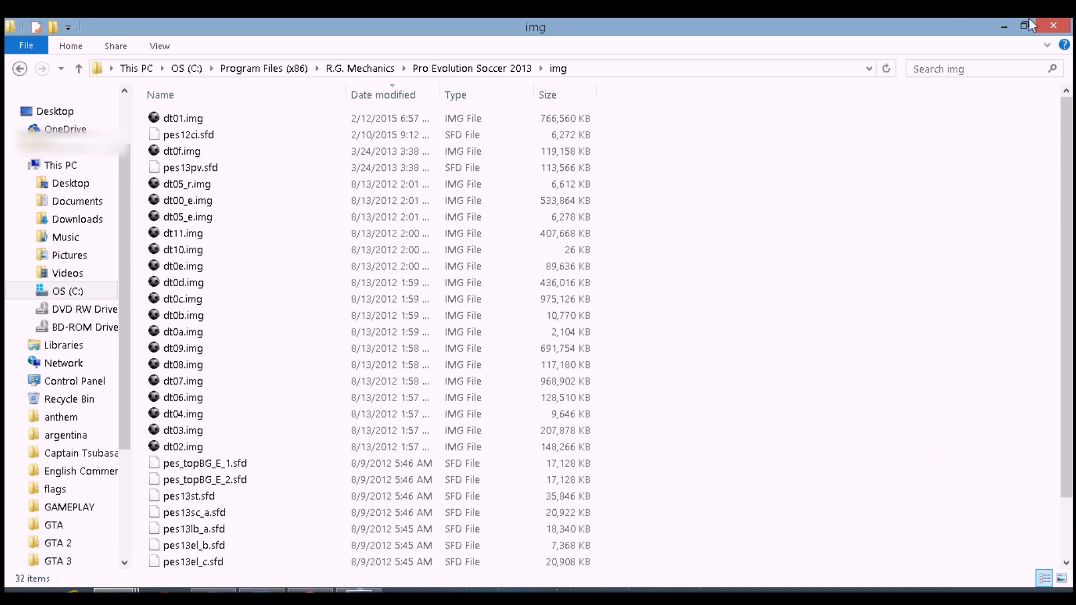